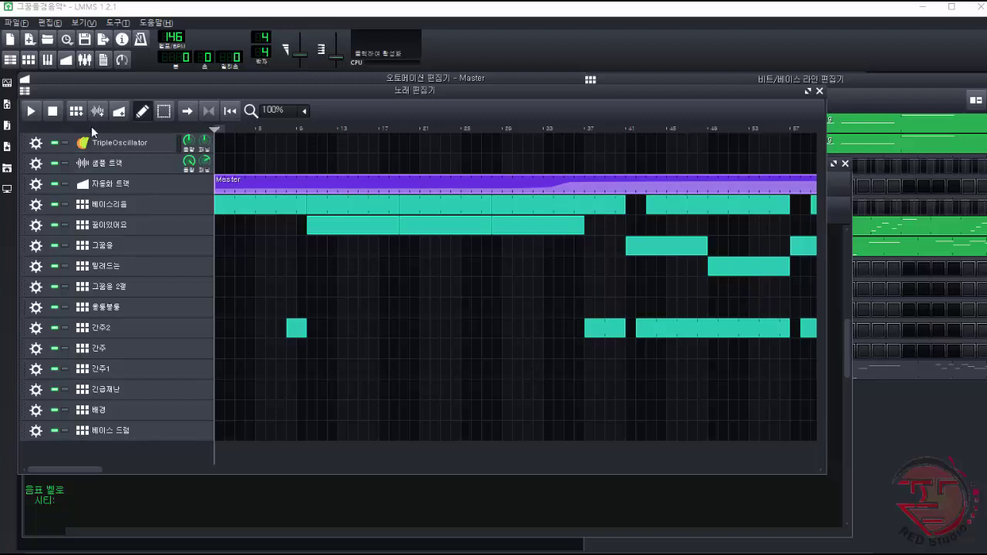
Step: Review the program's About information, including the version, developers, contributors, translation and license, and close it
click(154, 25)
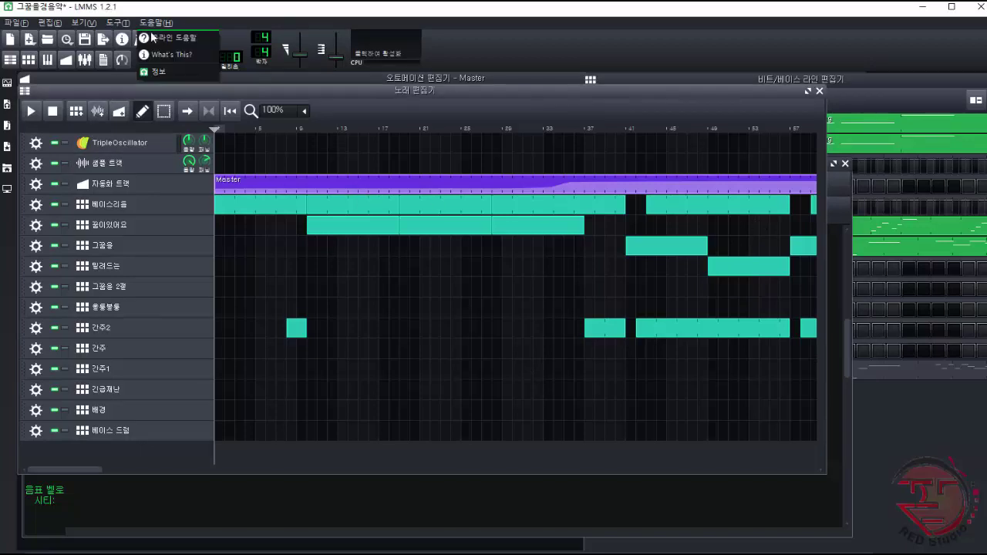
click(154, 75)
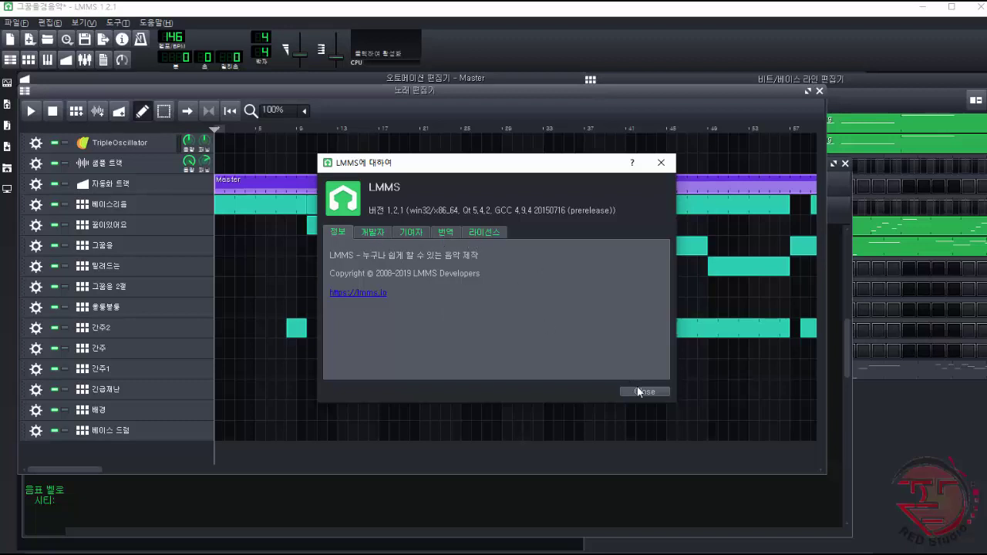
click(375, 234)
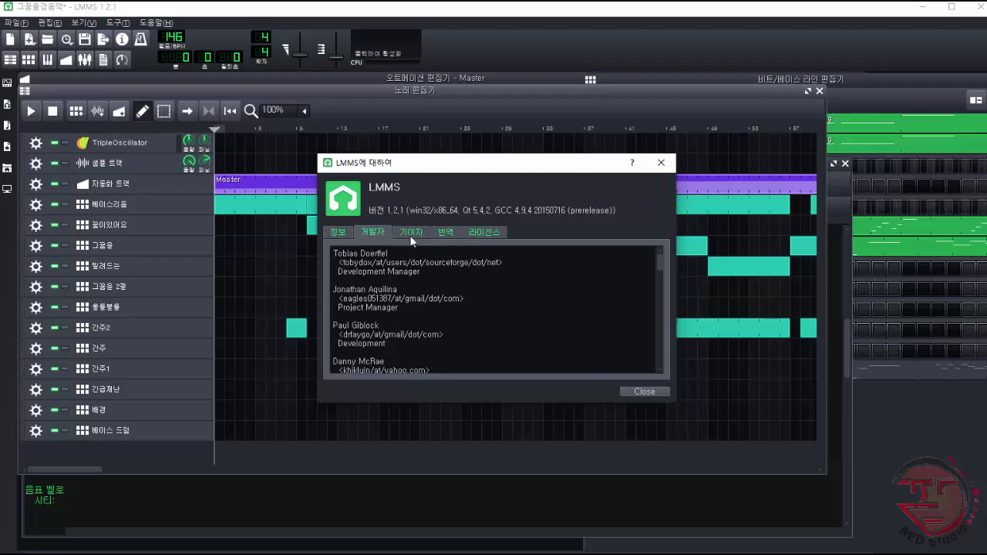
click(410, 234)
click(448, 233)
click(482, 233)
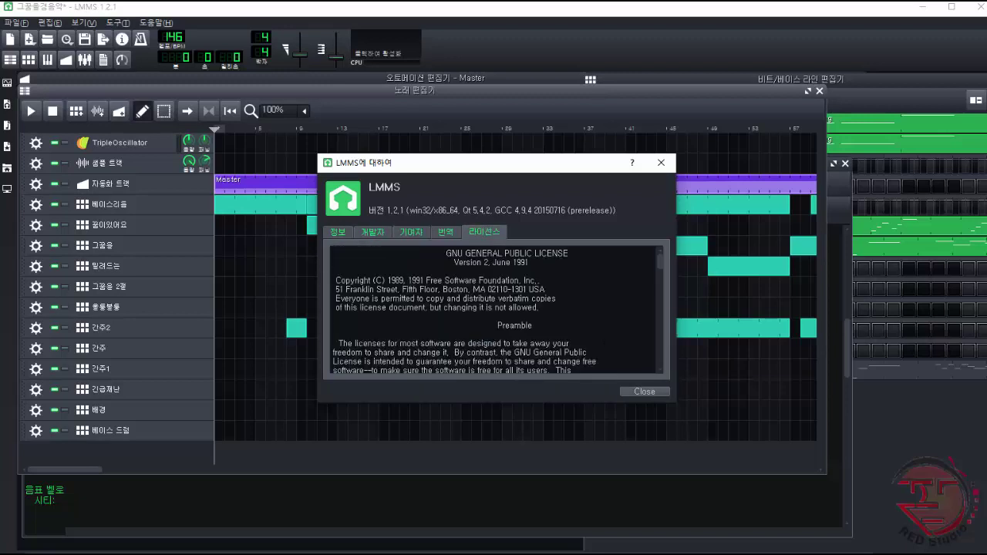
click(643, 391)
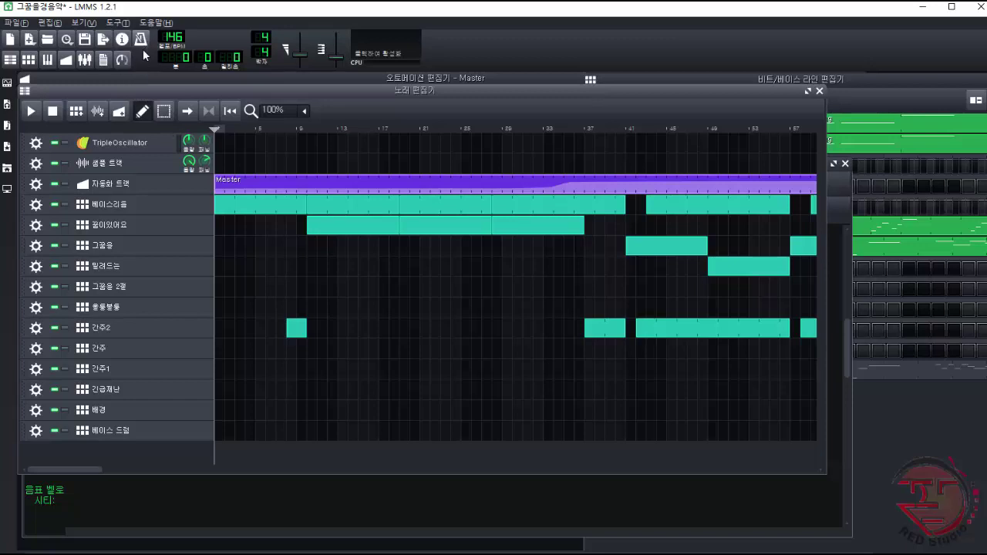
Step: Open the recent project 그꿈을찾아서.mmpz, saving the changes to the current project
click(16, 23)
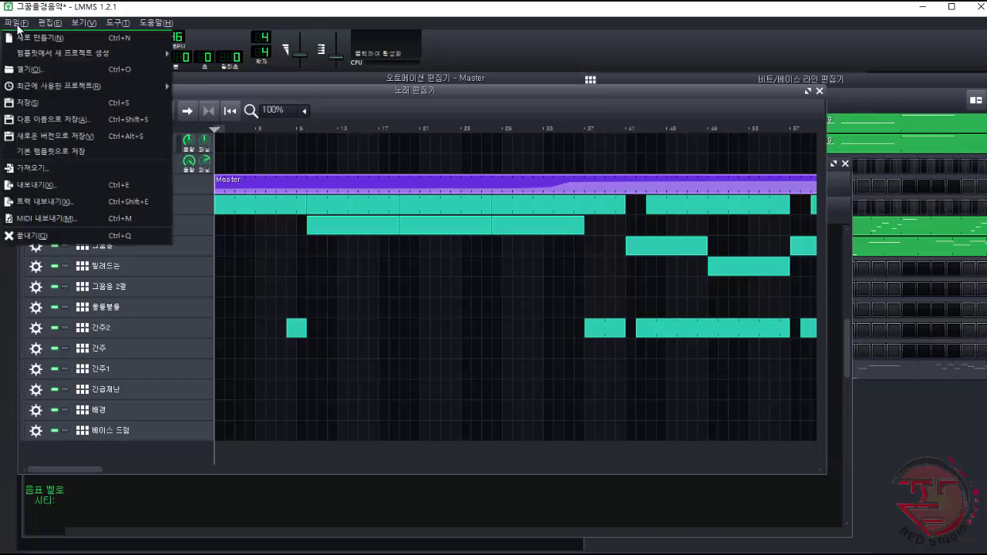
mouse_move(68, 83)
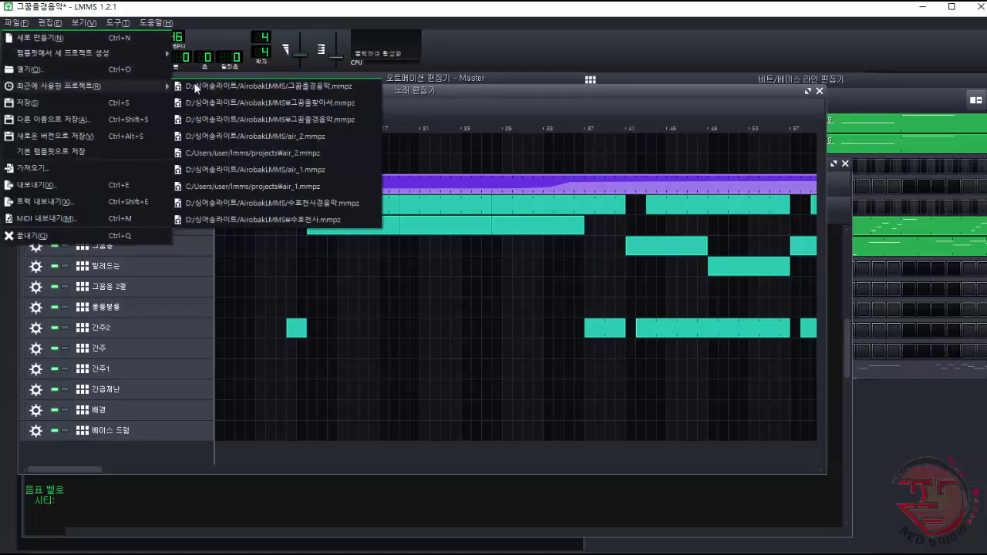
click(254, 102)
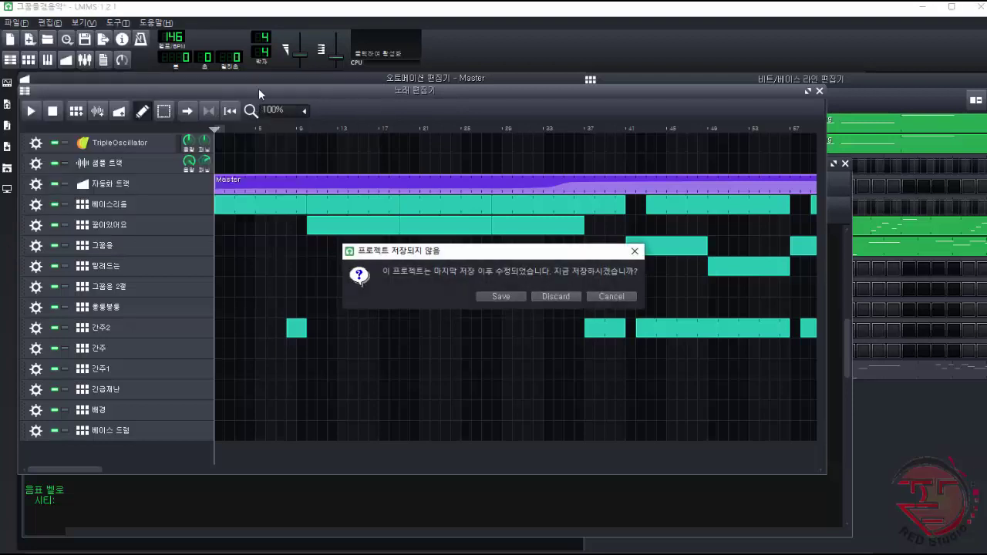
click(503, 296)
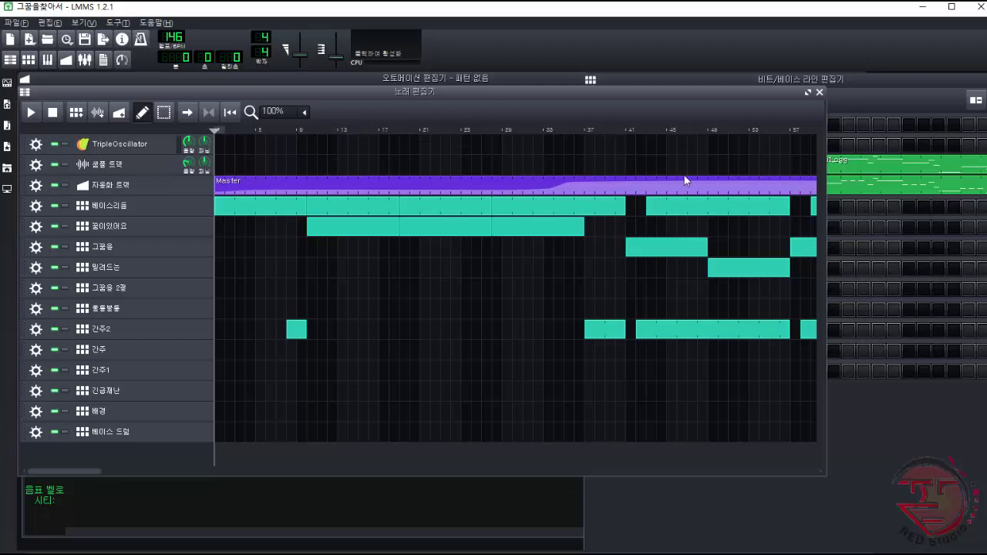
Step: Show the 베이스리듬 beat/bassline in the Beat+Bassline Editor
click(879, 103)
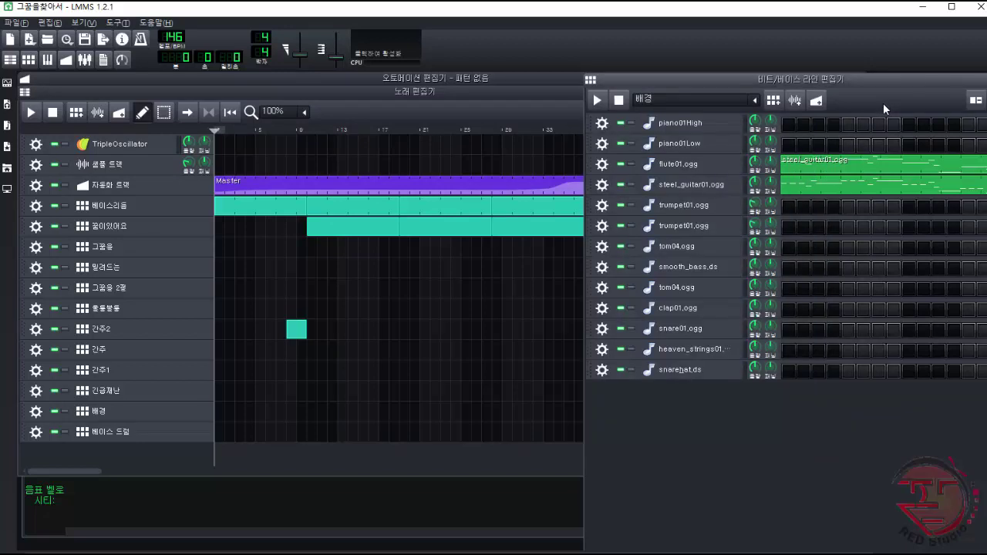
click(754, 103)
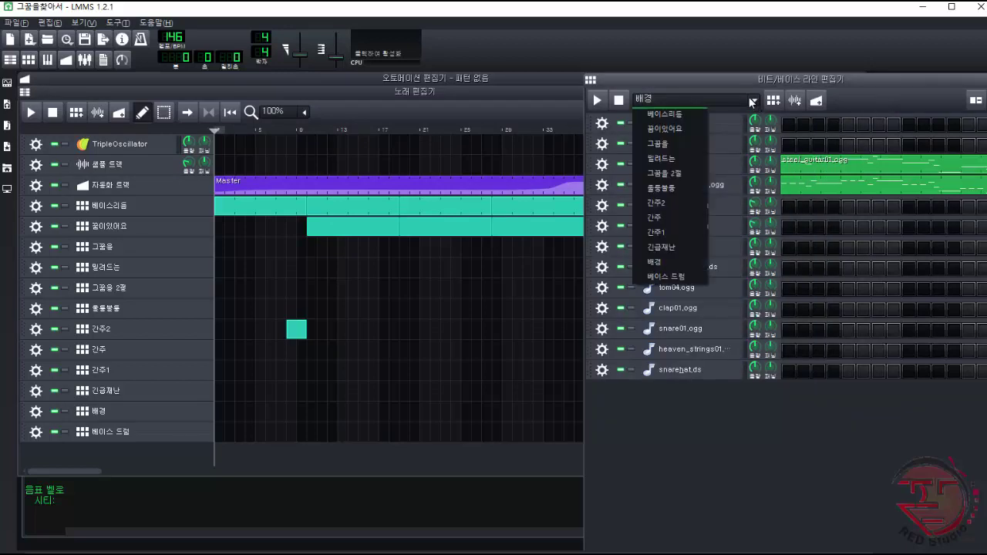
click(686, 114)
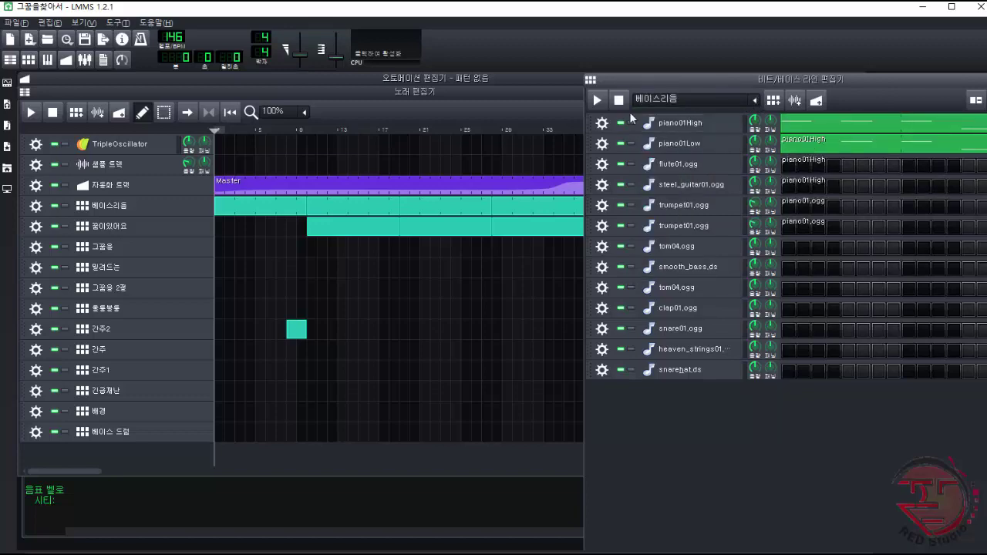
Step: Open the piano01High pattern in the Piano Roll, play its notes and stop playback
double_click(854, 124)
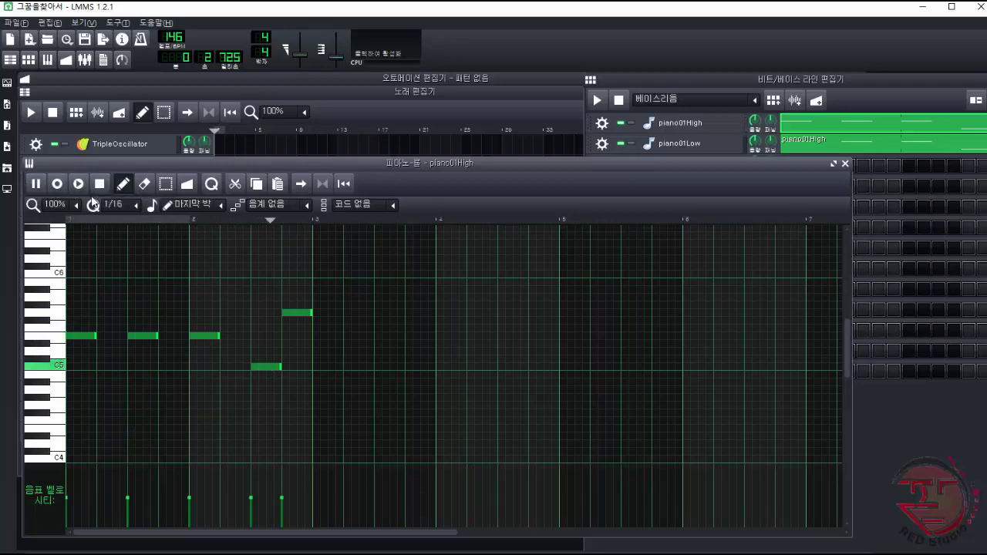
click(100, 182)
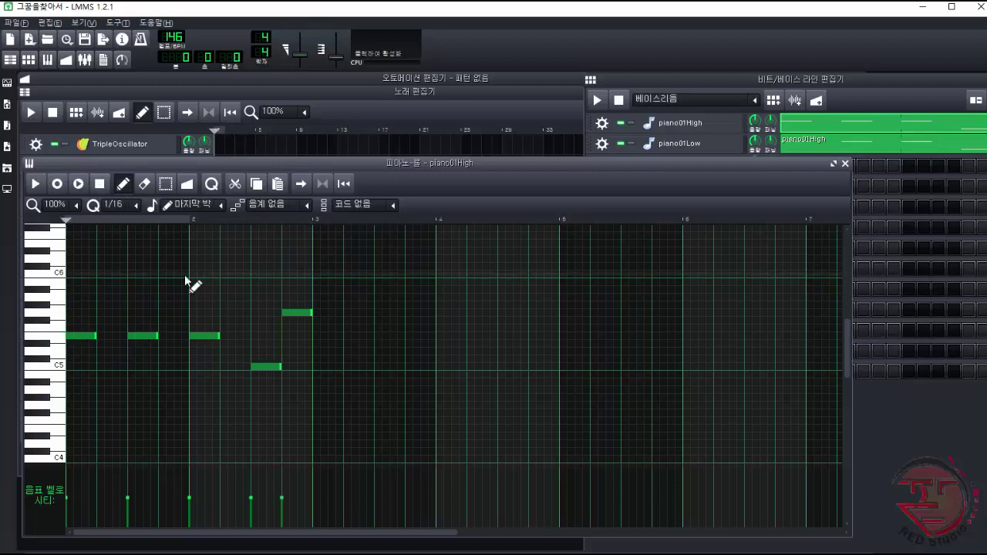
Step: Play the 베이스리듬 beat with piano01High soloed, with piano01Low soloed and with all tracks together, and stop playback
click(922, 146)
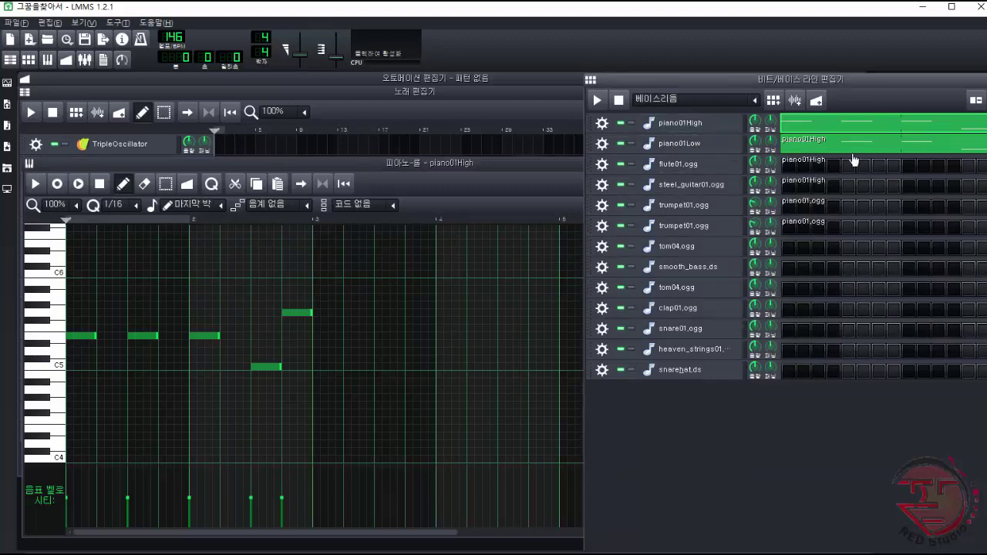
click(631, 123)
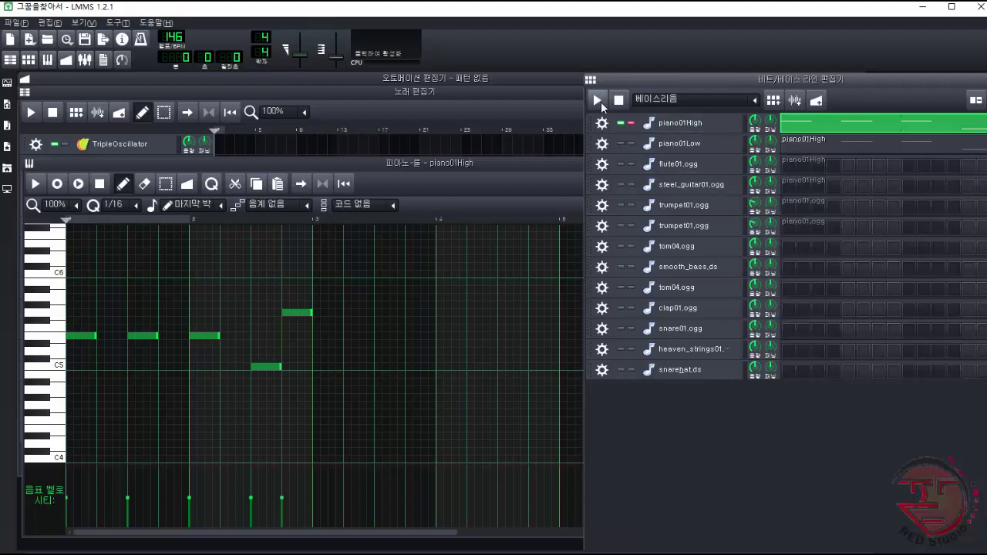
click(597, 100)
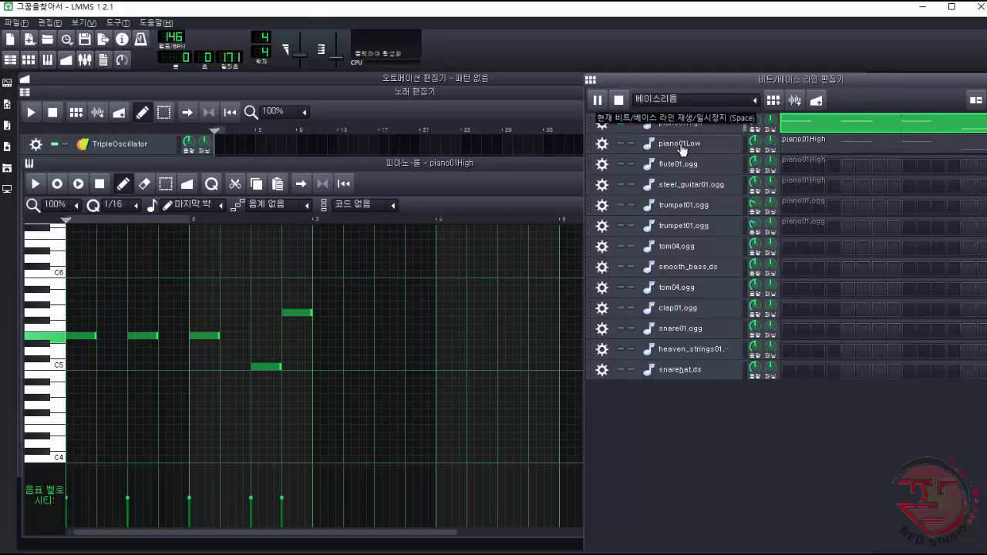
click(631, 145)
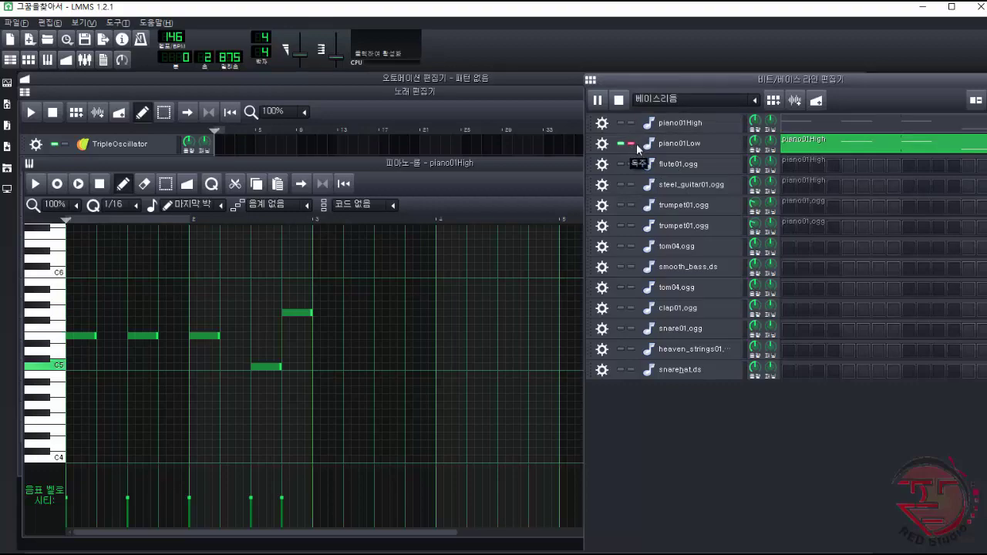
click(630, 143)
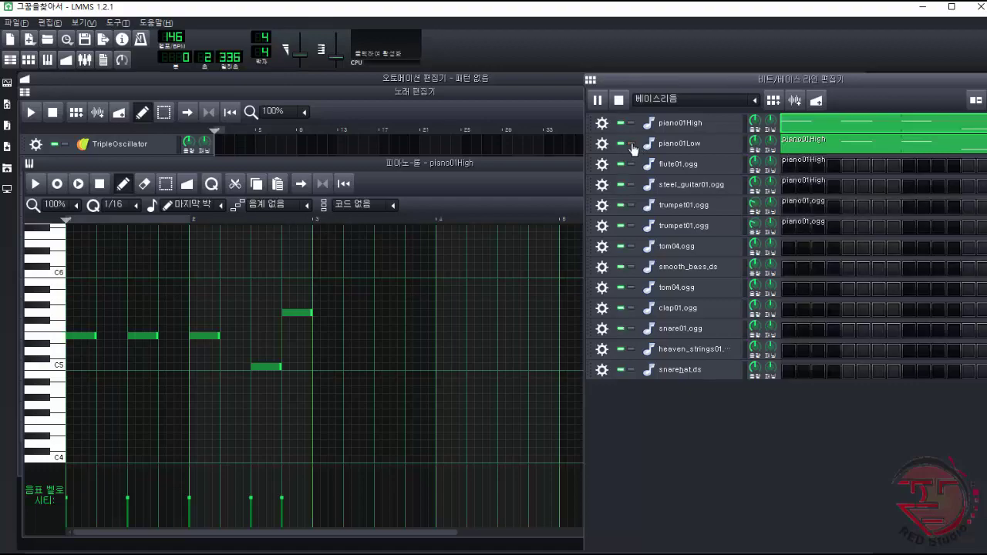
click(618, 100)
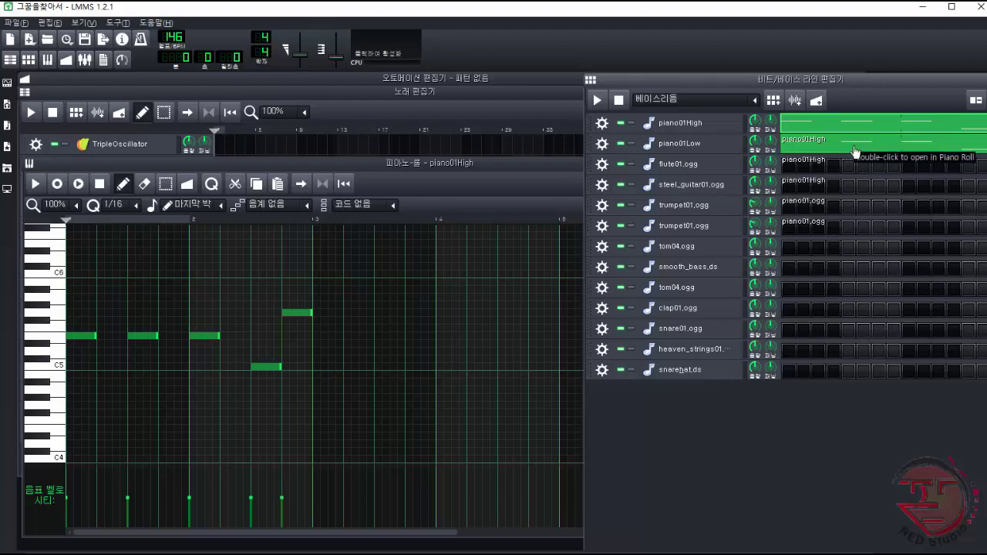
Step: Open the piano01High instrument window and place it over the Piano Roll, clear of the track list
click(684, 127)
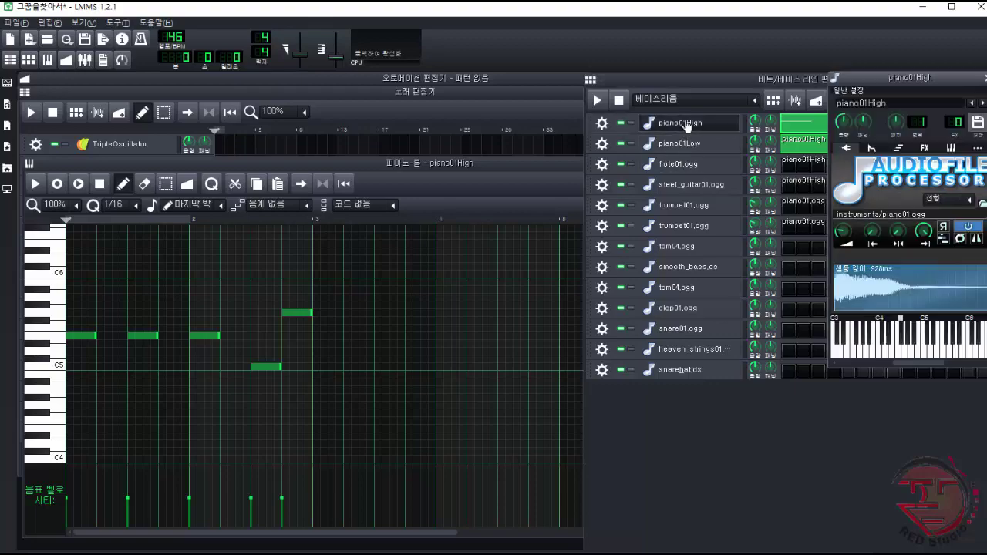
drag(948, 78, 465, 95)
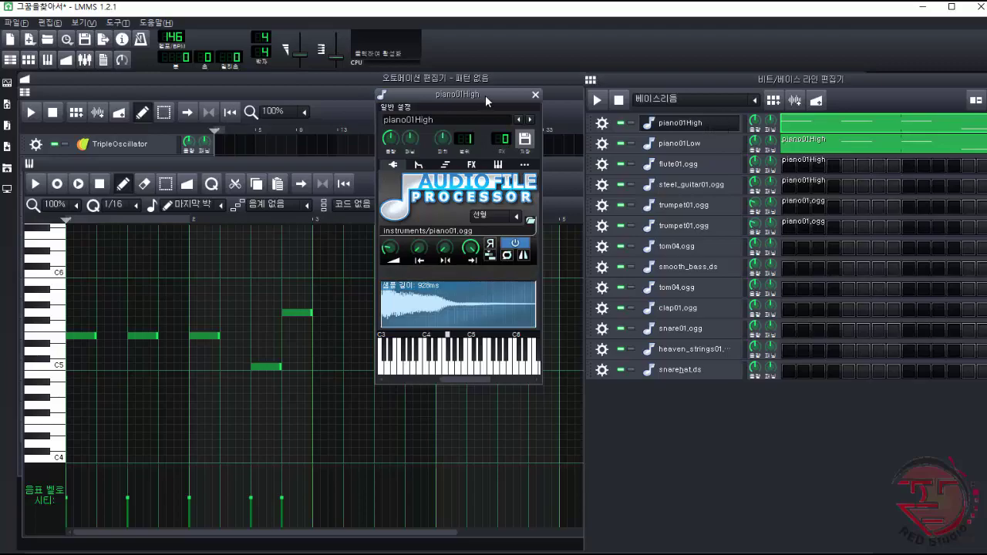
drag(485, 95, 495, 95)
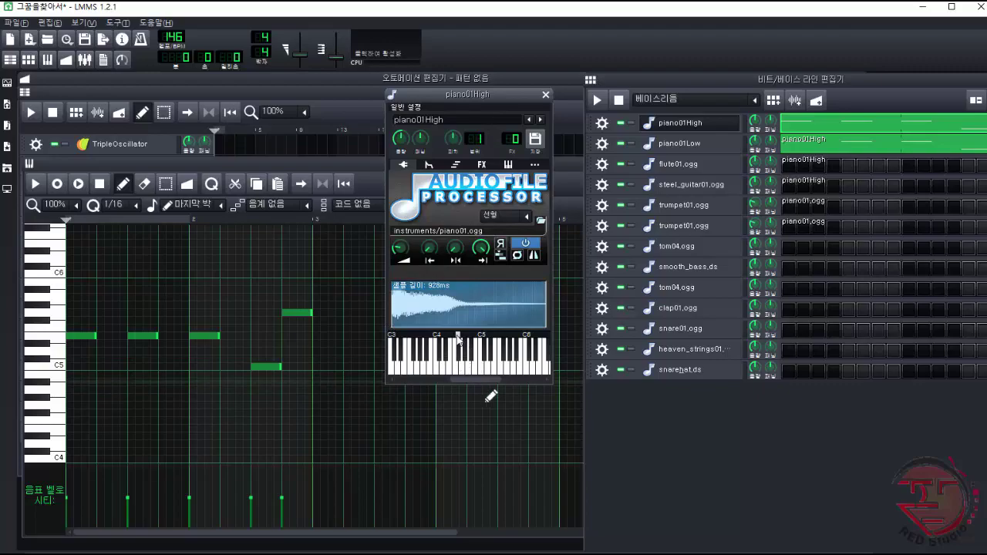
Step: Audition piano01High by playing several low and high notes on its instrument keyboard
click(471, 370)
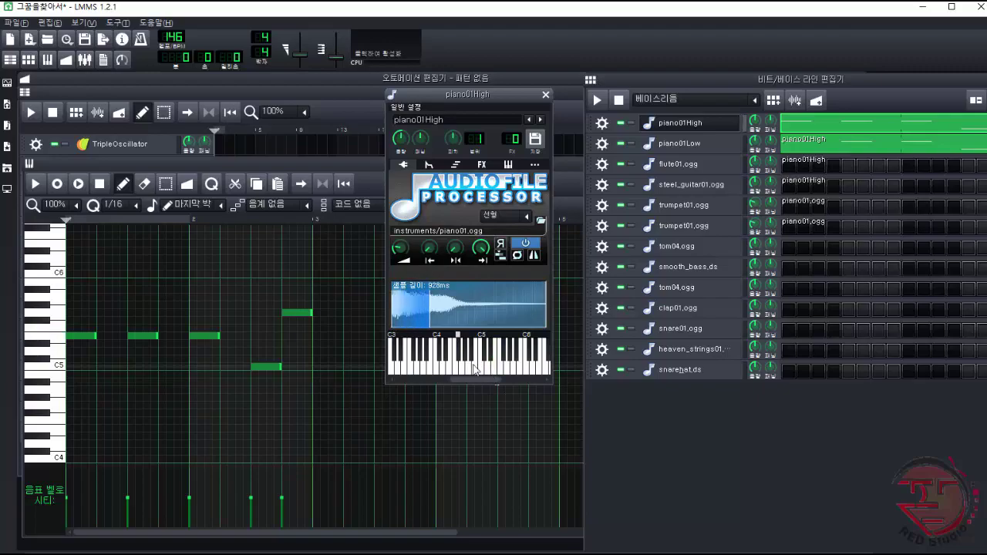
drag(449, 366, 524, 373)
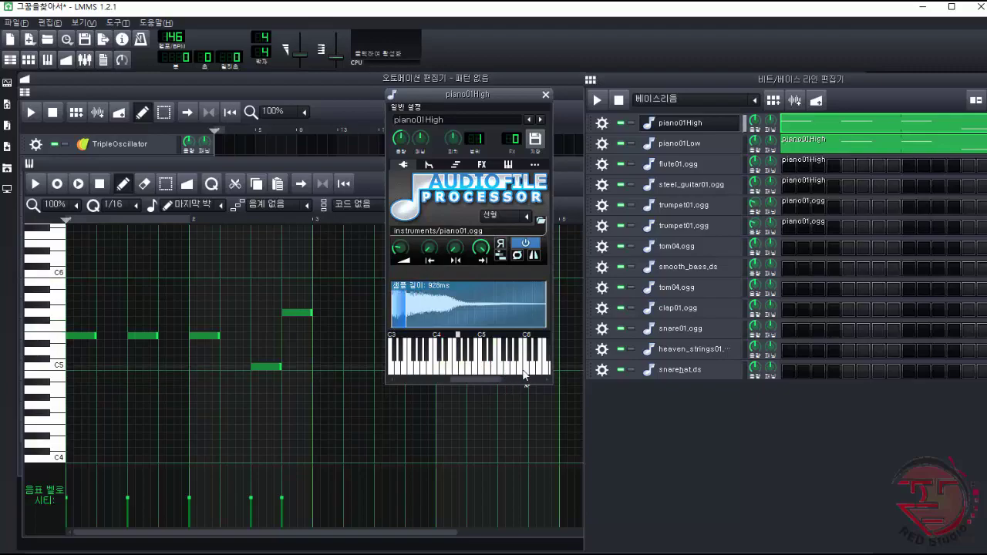
click(459, 368)
click(461, 367)
click(501, 367)
click(467, 365)
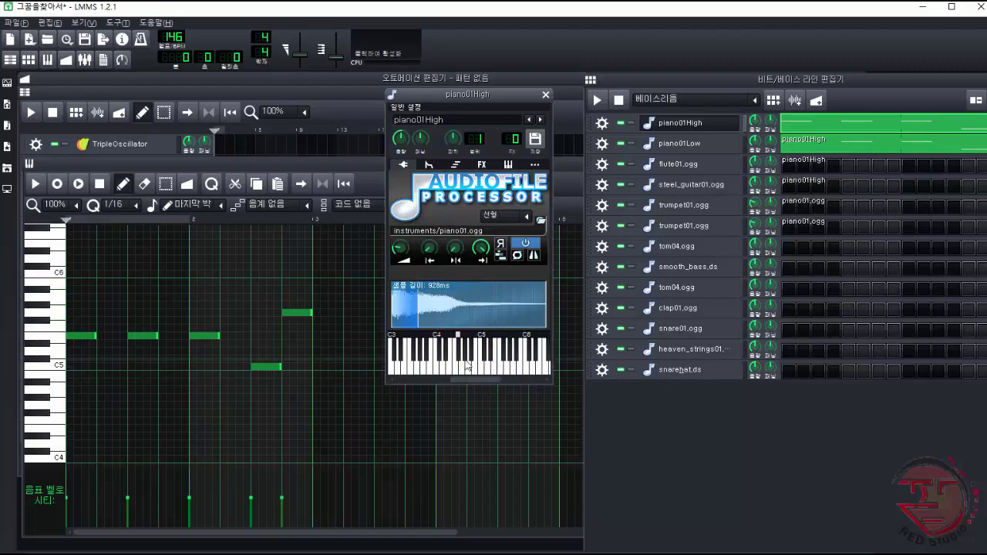
click(476, 352)
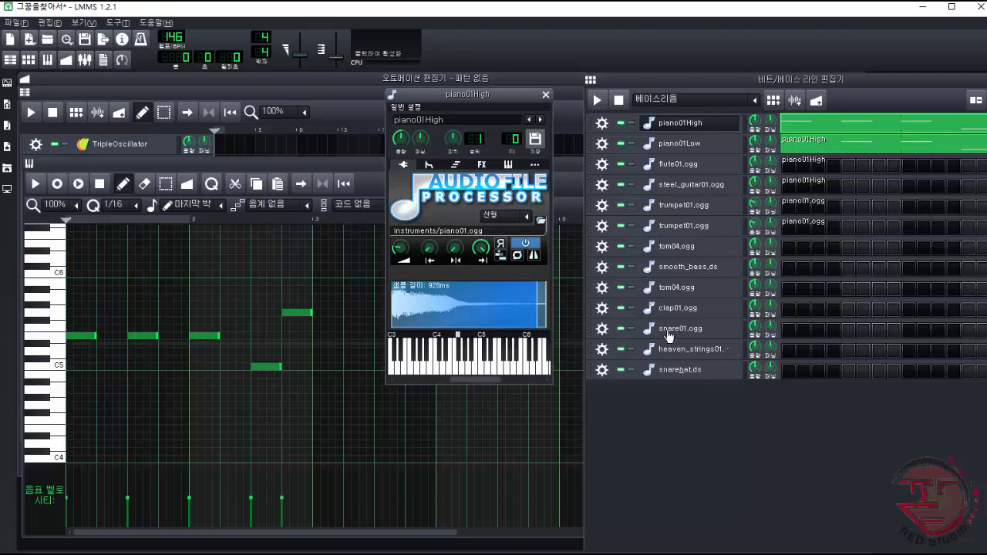
Step: Open the piano01Low instrument window and place it beside the piano01High window
click(679, 148)
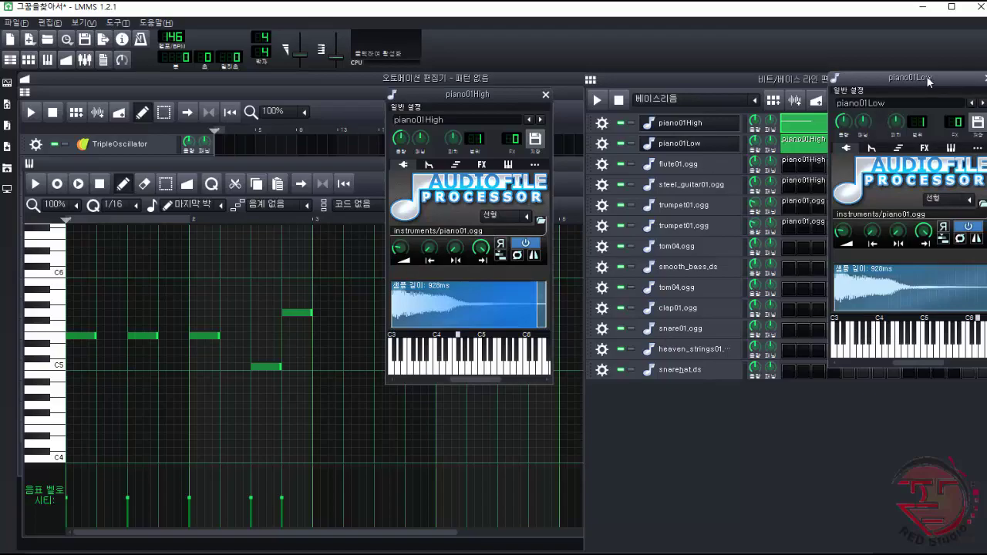
drag(926, 75, 303, 88)
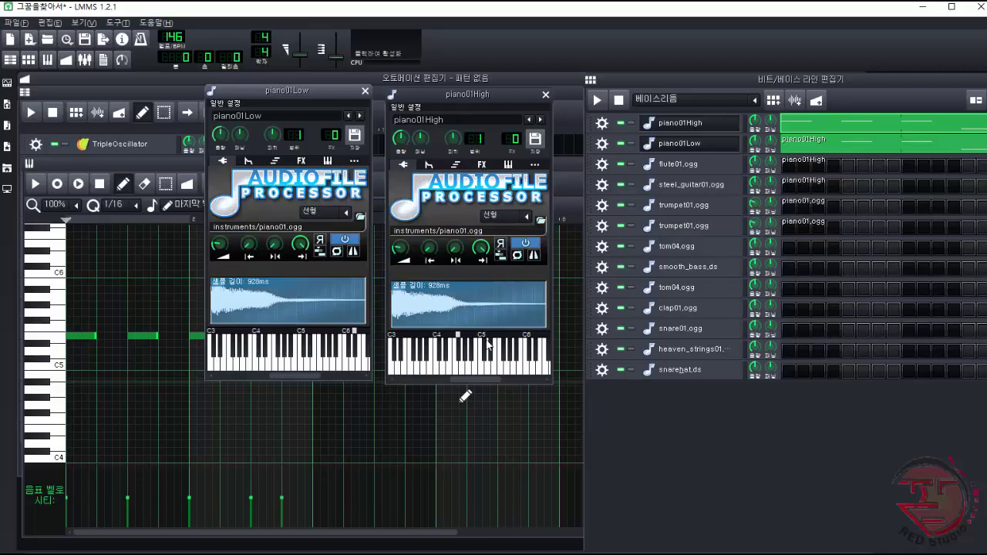
Step: Play ascending notes from around C4 on the piano01High keyboard and repeat the key near its base-note marker
click(437, 374)
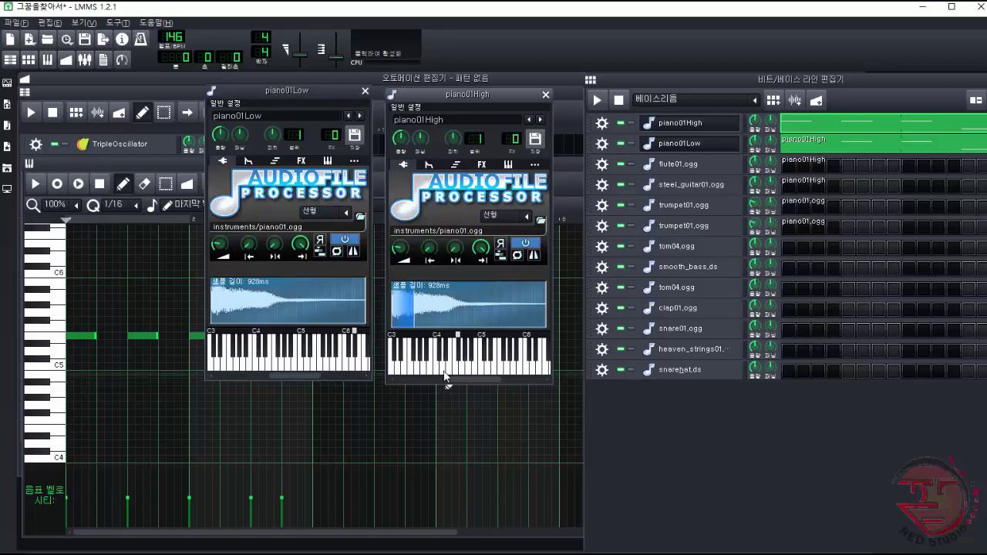
click(450, 373)
click(457, 374)
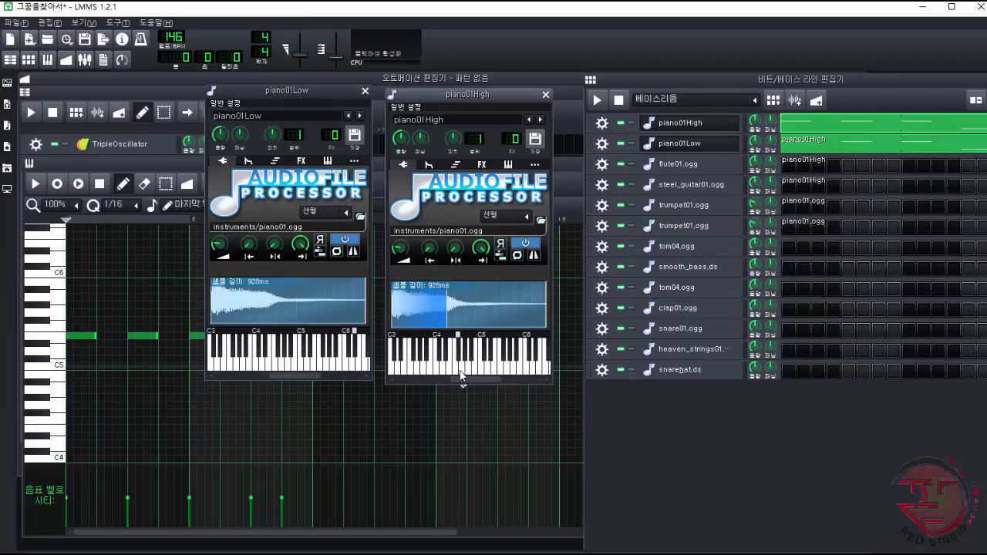
click(462, 374)
click(459, 359)
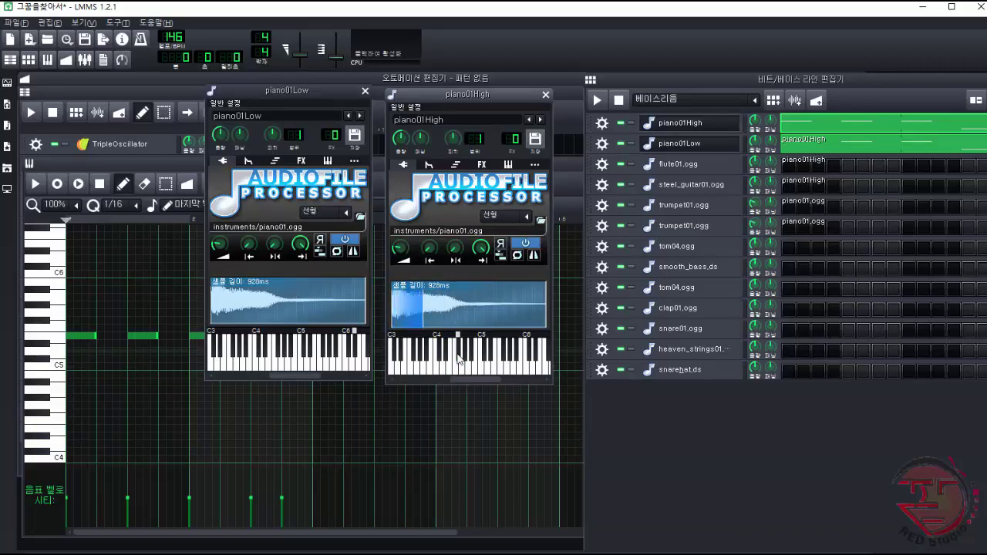
click(459, 359)
click(459, 359)
click(460, 359)
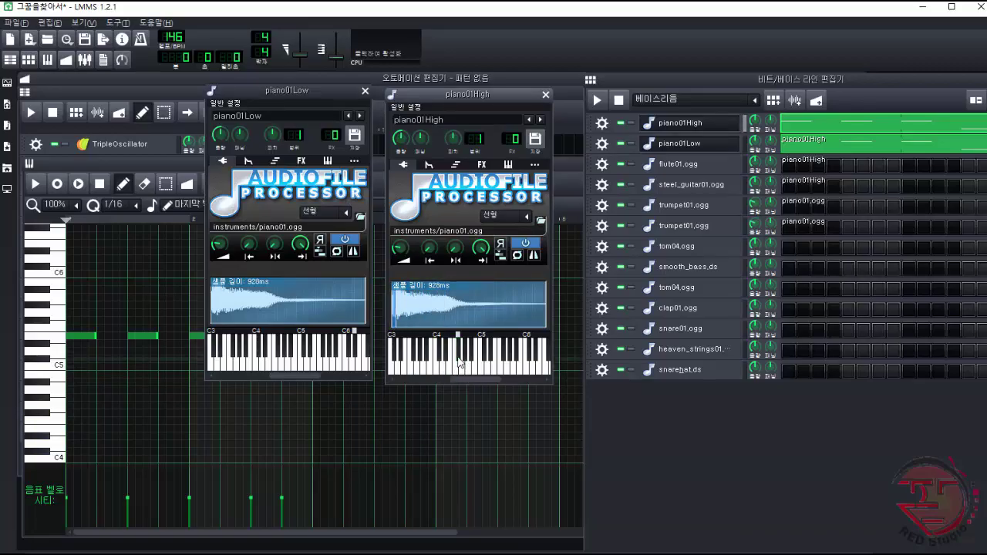
click(460, 359)
click(460, 360)
click(459, 359)
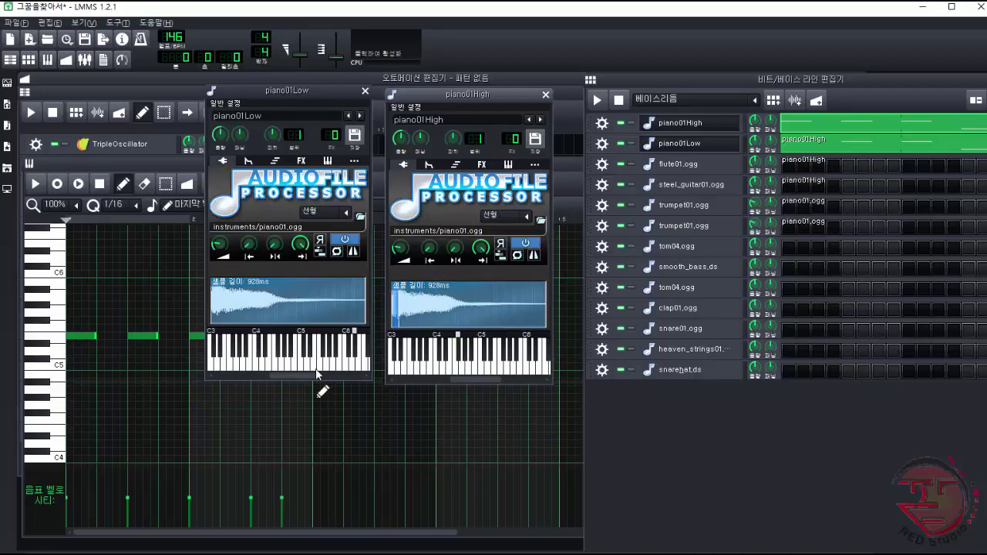
Step: Play ascending notes from around C5 to around C6 on the piano01Low instrument keyboard
drag(298, 378, 312, 375)
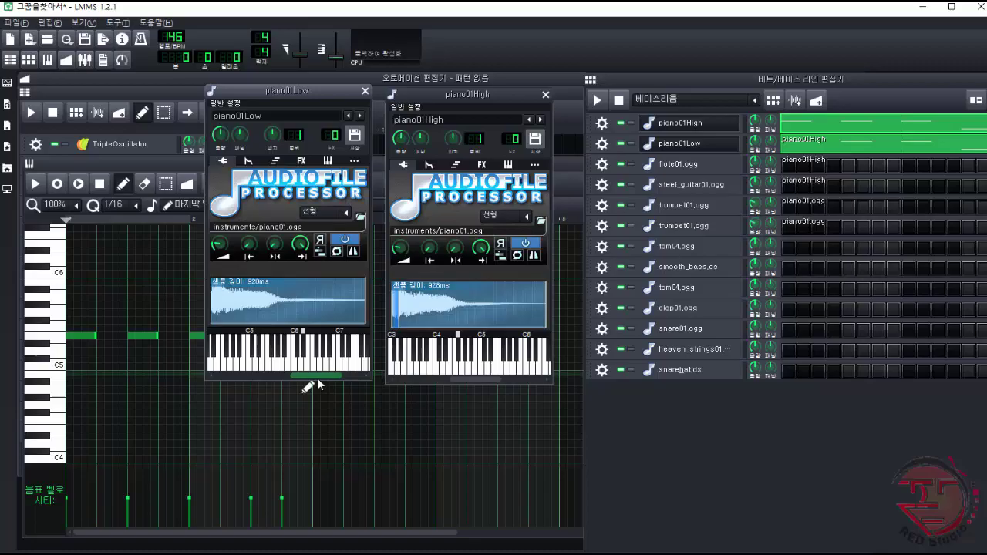
click(270, 370)
click(250, 370)
click(256, 370)
click(260, 370)
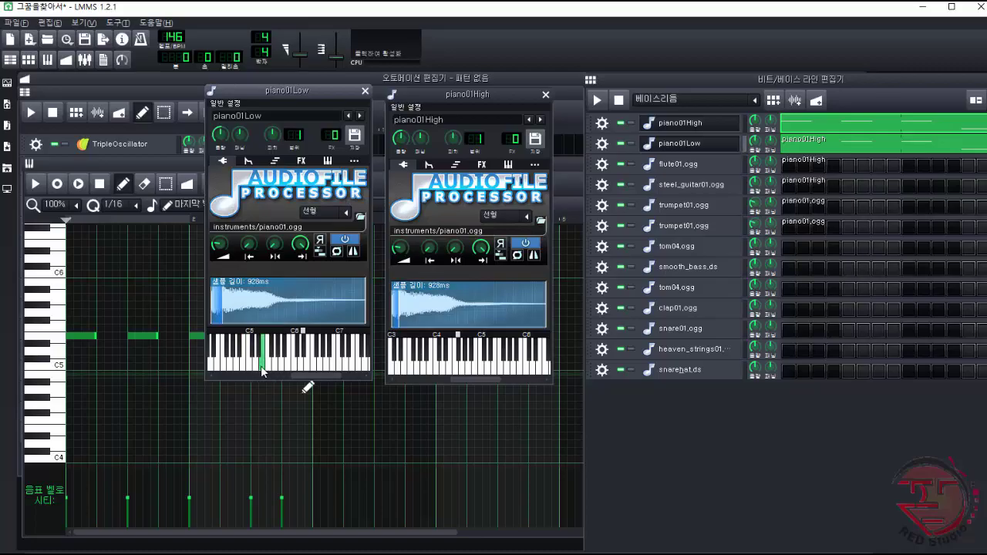
click(270, 372)
click(275, 371)
click(283, 371)
click(288, 371)
click(293, 370)
click(301, 365)
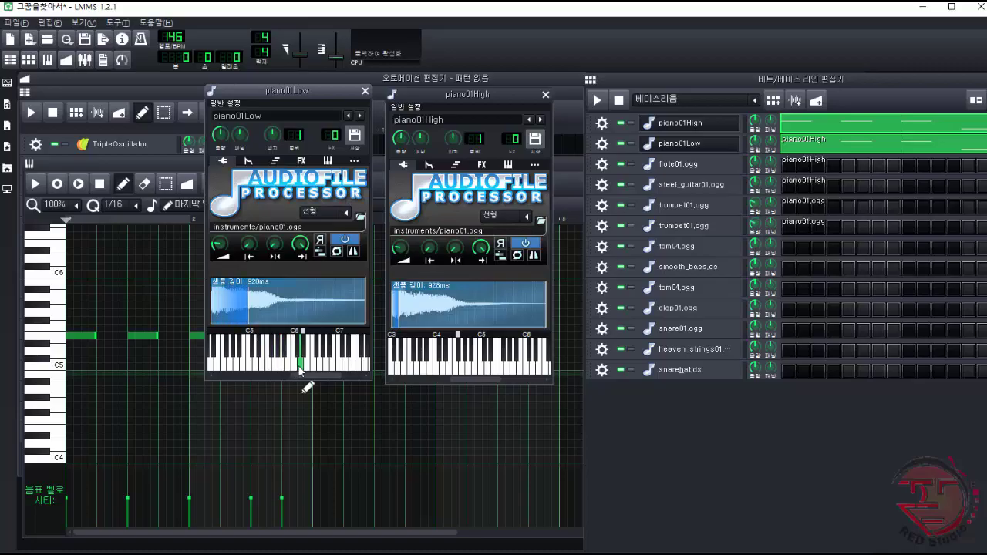
Step: Repeat the key next to the base-note marker on the piano01Low keyboard, including the neighbouring black key
click(306, 367)
click(306, 369)
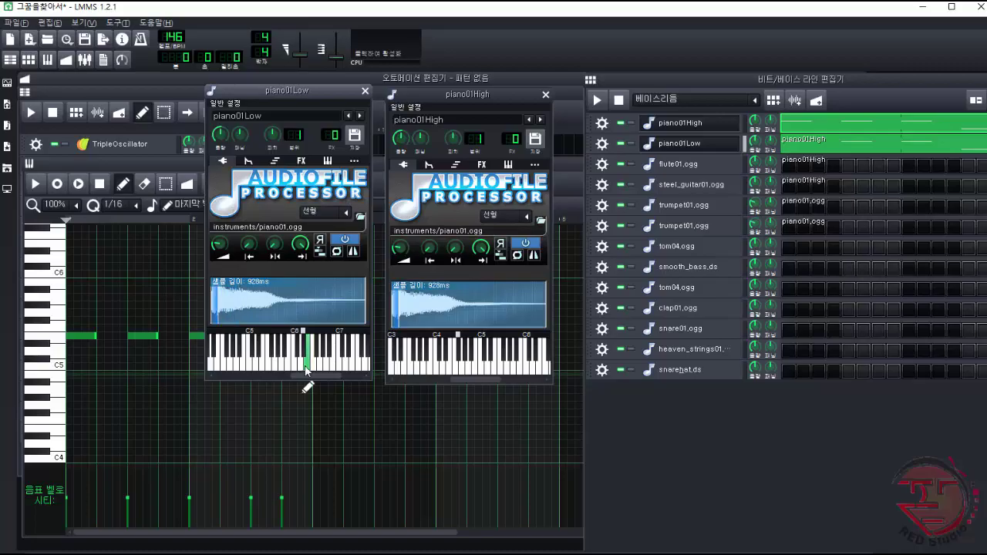
click(306, 369)
click(306, 369)
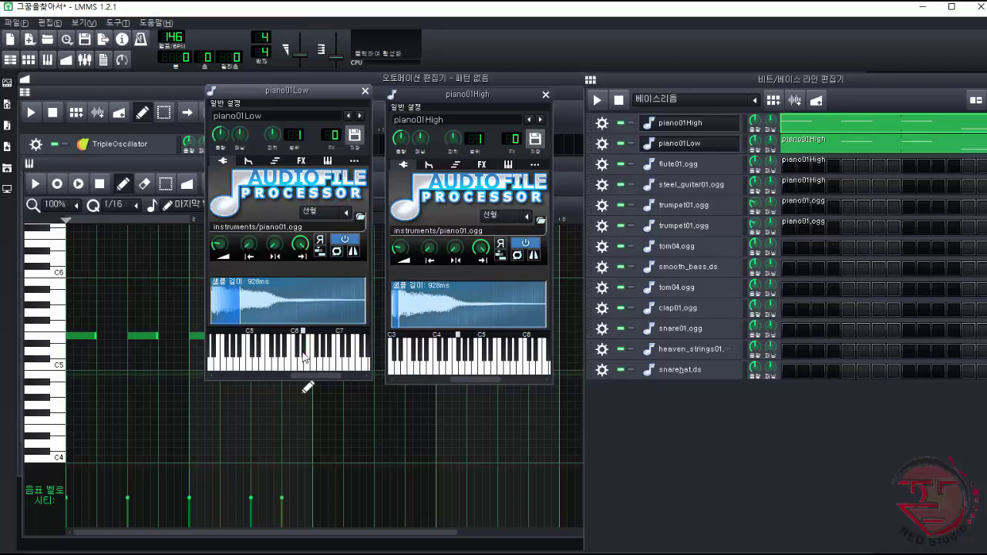
click(305, 343)
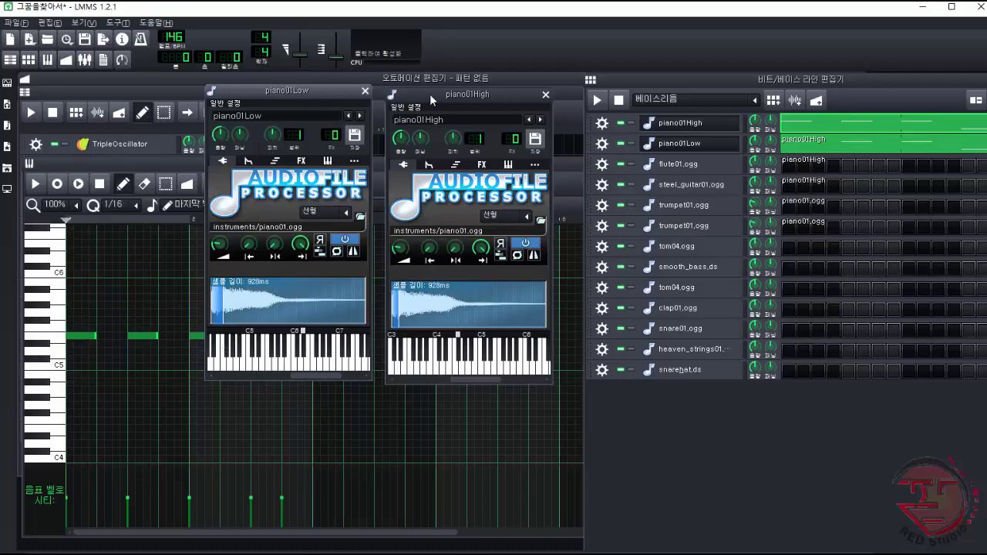
Step: Close the piano01Low and piano01High instrument windows
click(691, 145)
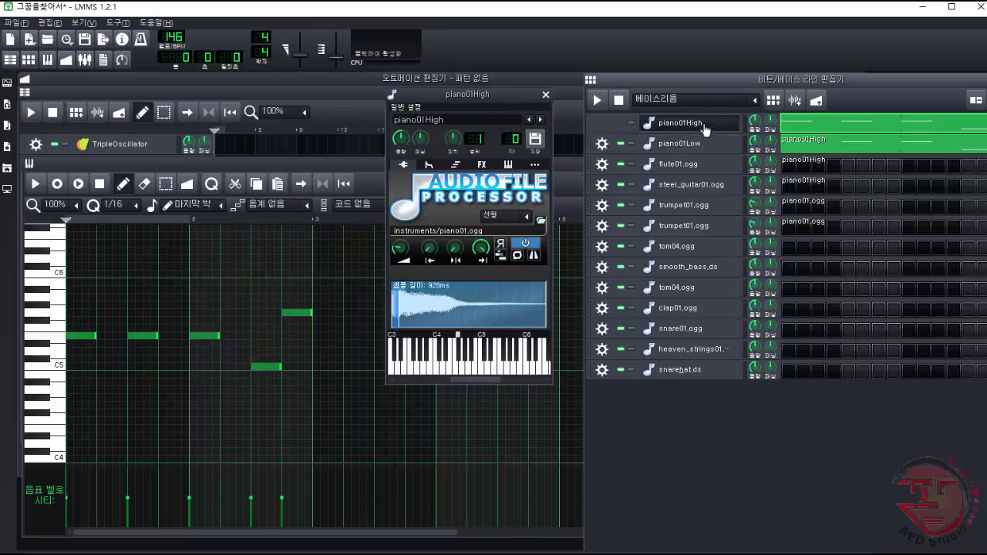
click(703, 125)
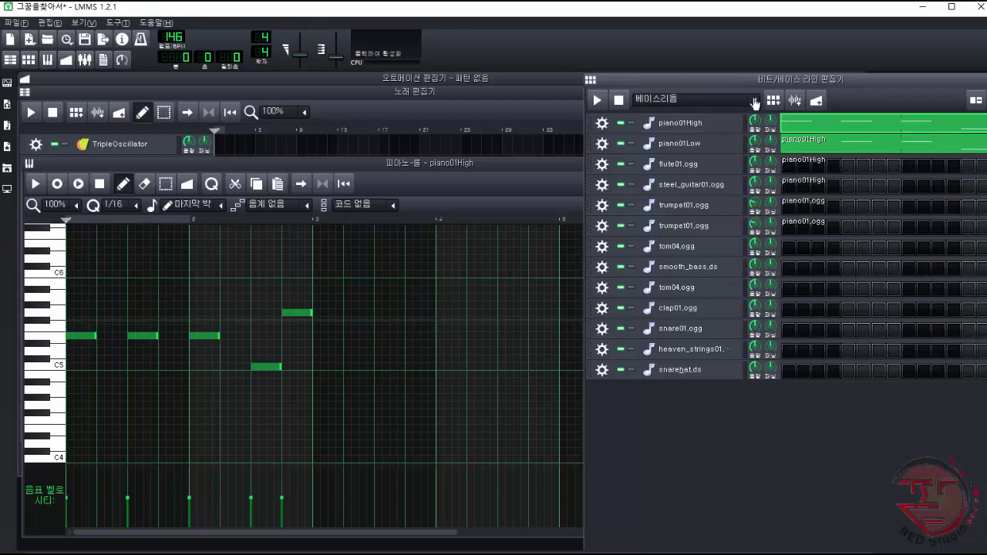
Step: Reopen the piano01High instrument window and play varied notes between about C5 and C6 on its keyboard
click(686, 125)
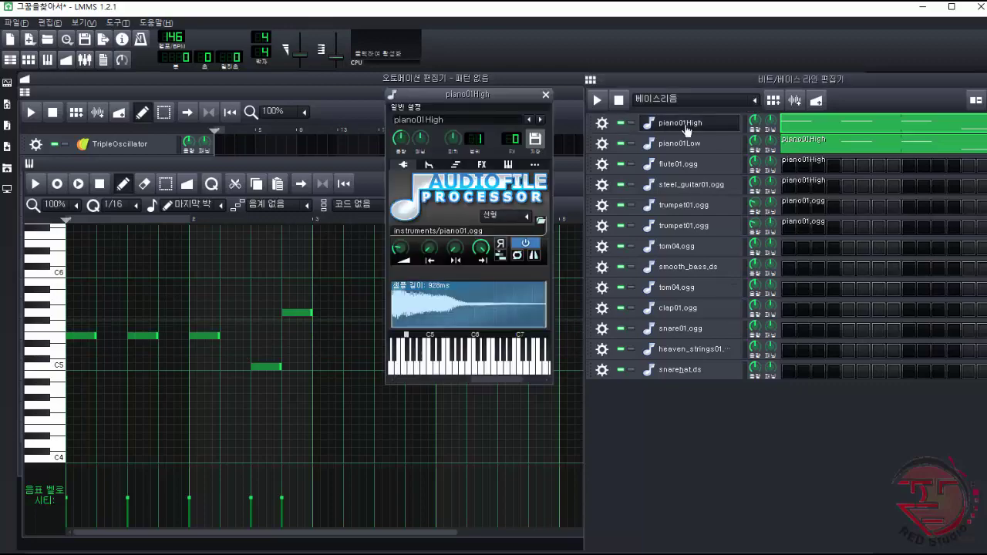
drag(473, 383, 466, 333)
click(487, 368)
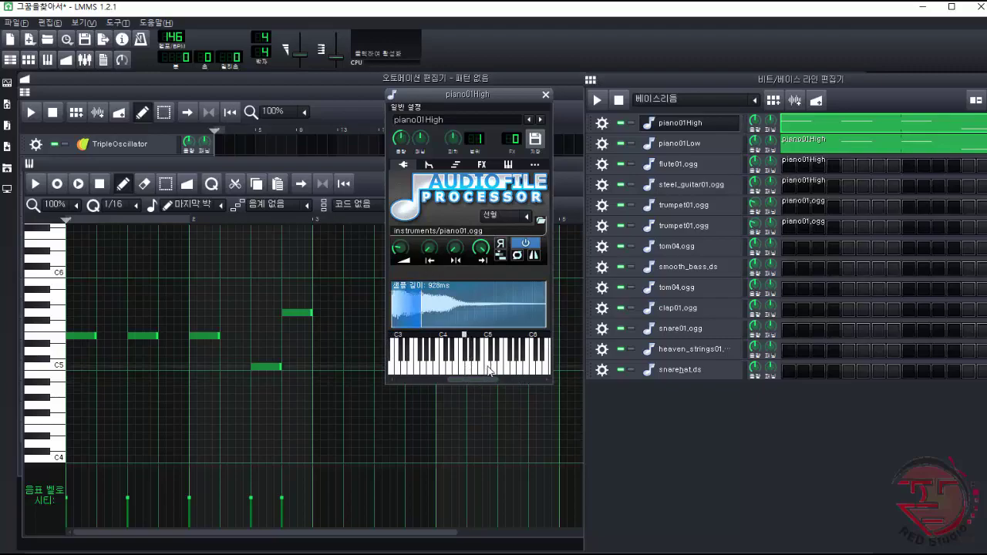
click(506, 370)
click(488, 370)
click(522, 370)
click(540, 371)
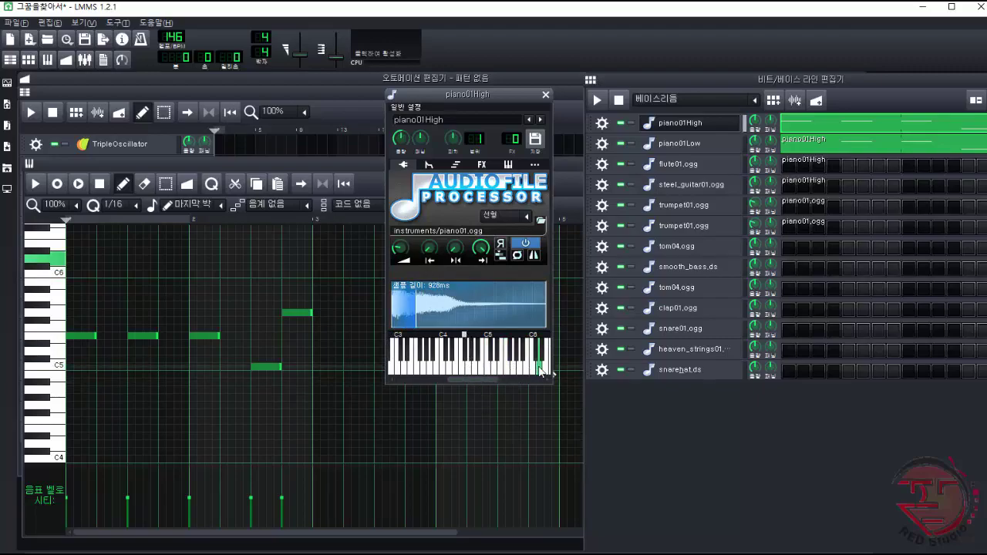
click(501, 370)
click(501, 370)
click(489, 370)
click(501, 370)
click(516, 368)
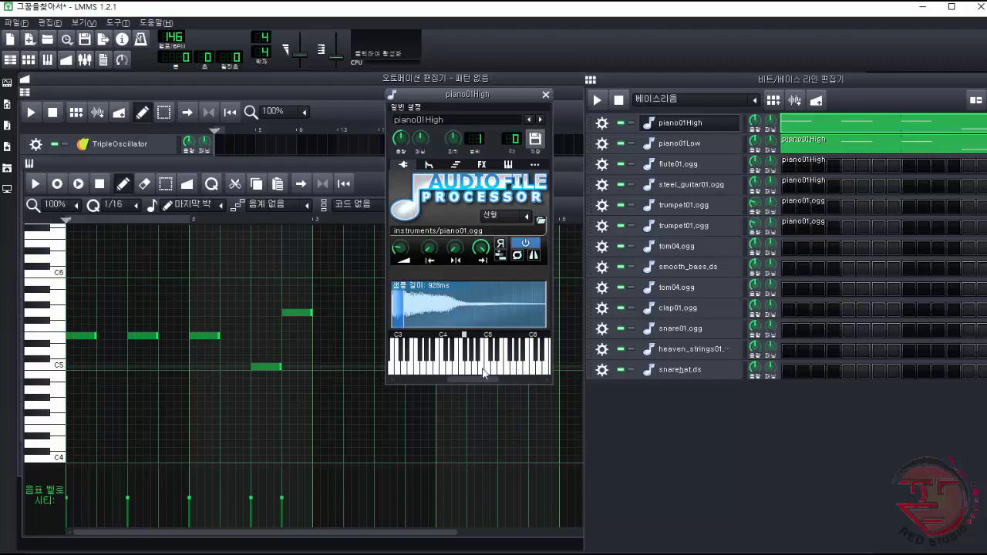
click(489, 370)
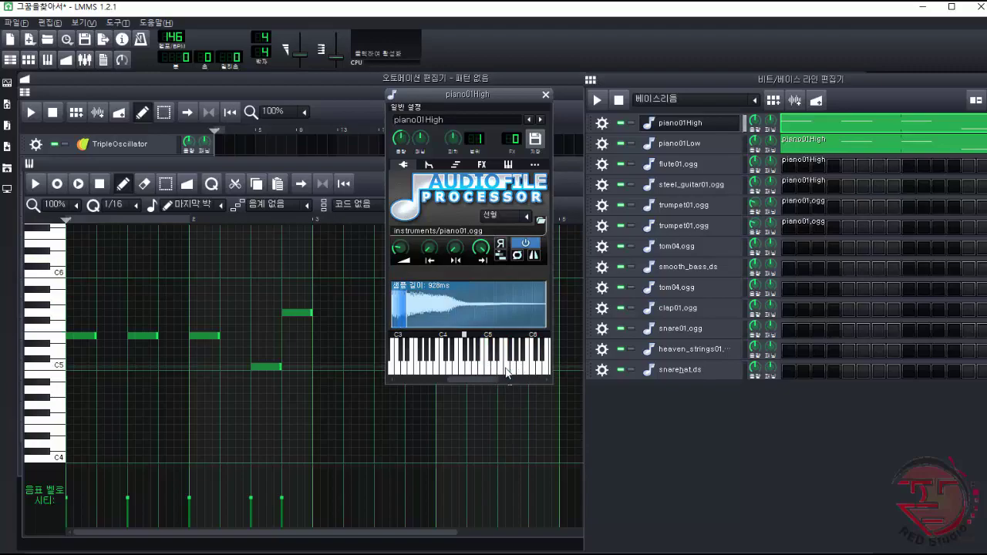
Step: Reopen the piano01Low instrument window and play notes between the base-note marker and about C7 on its keyboard
click(685, 143)
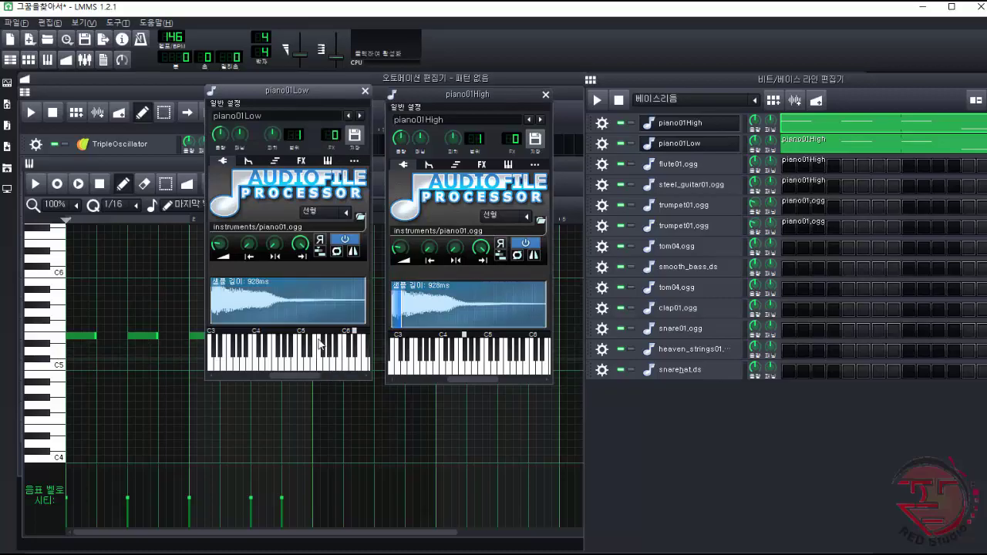
drag(291, 376, 307, 376)
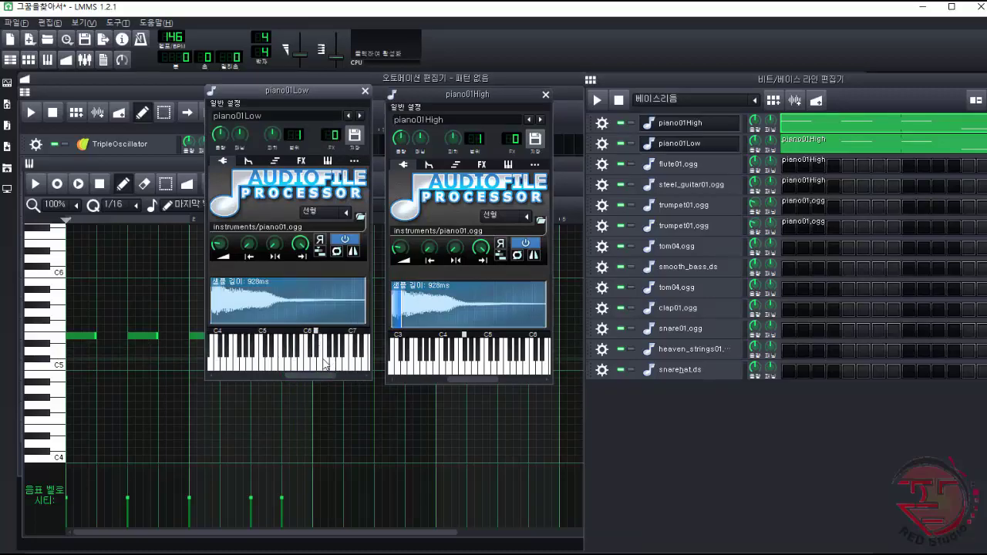
click(338, 358)
click(351, 361)
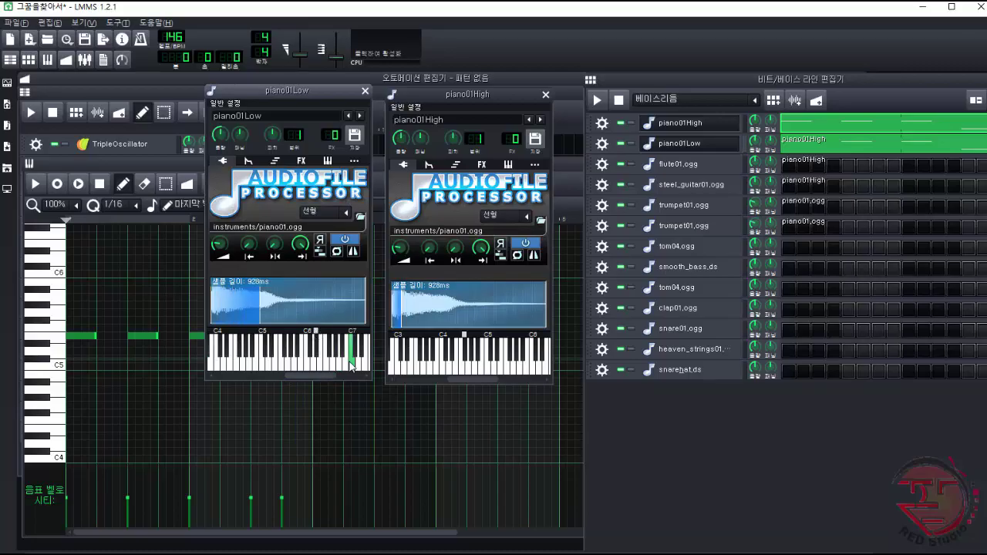
click(333, 362)
click(340, 362)
click(353, 362)
Step: Play lower notes around C4 and C5 on the piano01Low keyboard, going down and back up
drag(321, 374, 297, 362)
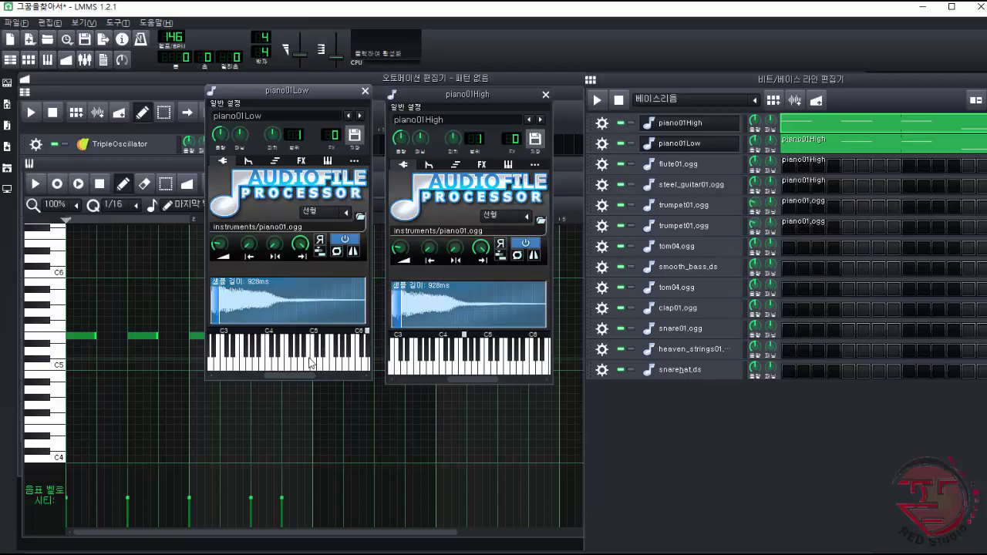
click(313, 362)
click(333, 362)
click(308, 363)
click(278, 362)
click(254, 361)
click(279, 361)
click(309, 363)
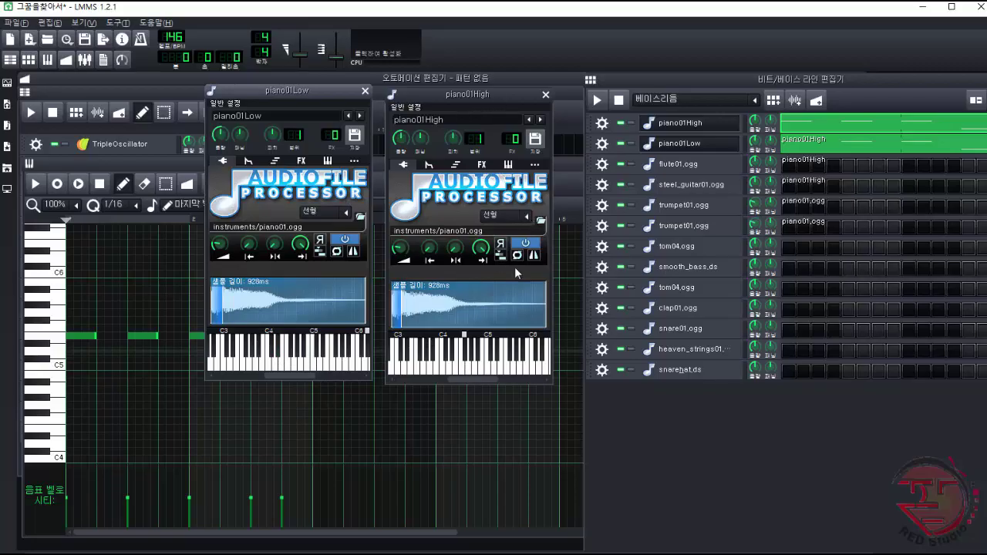
Step: Play low notes on the piano01High keyboard, descending from around C4 to below C3 and climbing back above C4
drag(488, 380, 463, 383)
click(470, 370)
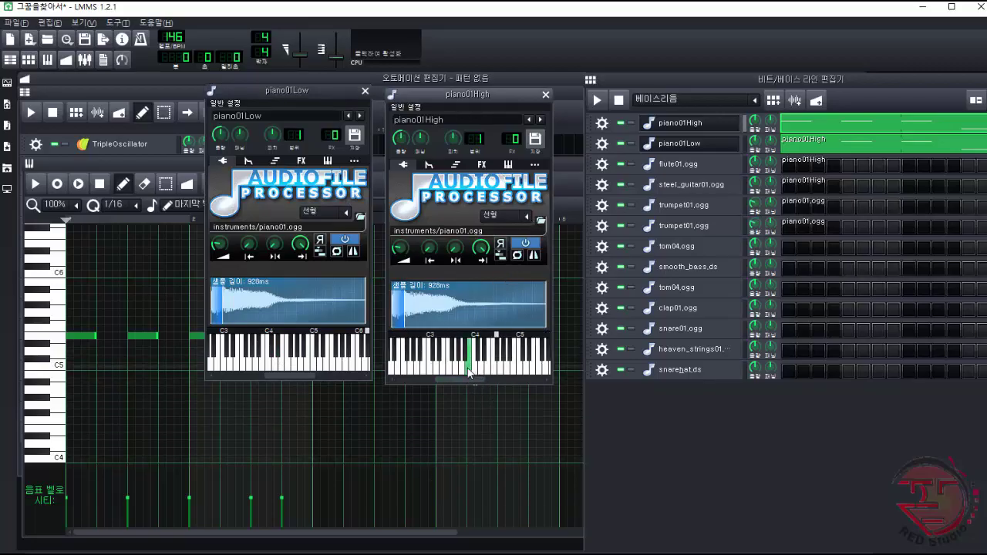
click(488, 370)
click(442, 368)
click(424, 367)
click(406, 368)
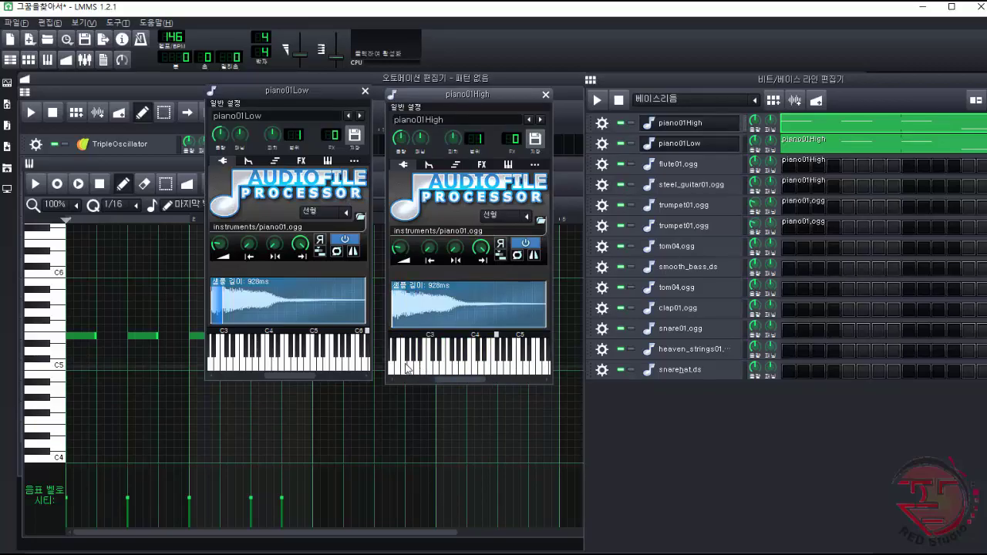
click(425, 368)
click(436, 368)
click(443, 368)
click(451, 368)
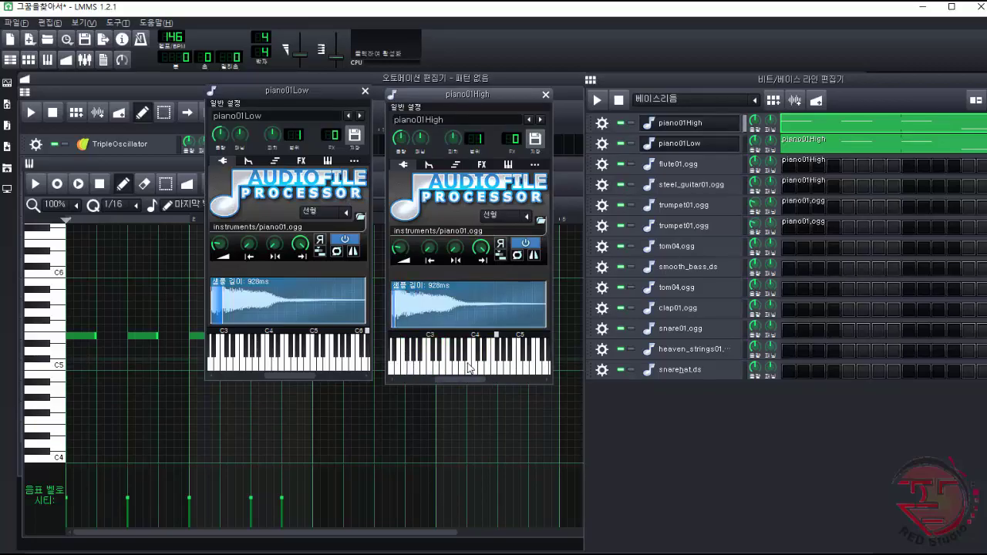
click(488, 368)
click(508, 366)
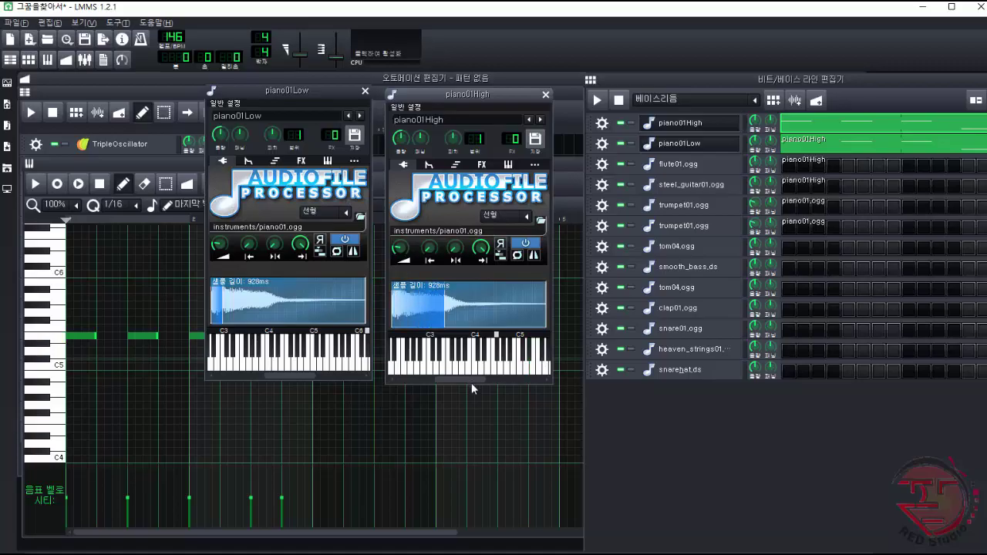
Step: Move the piano01High keyboard view back up and close both piano instrument windows
drag(477, 378, 496, 378)
click(698, 144)
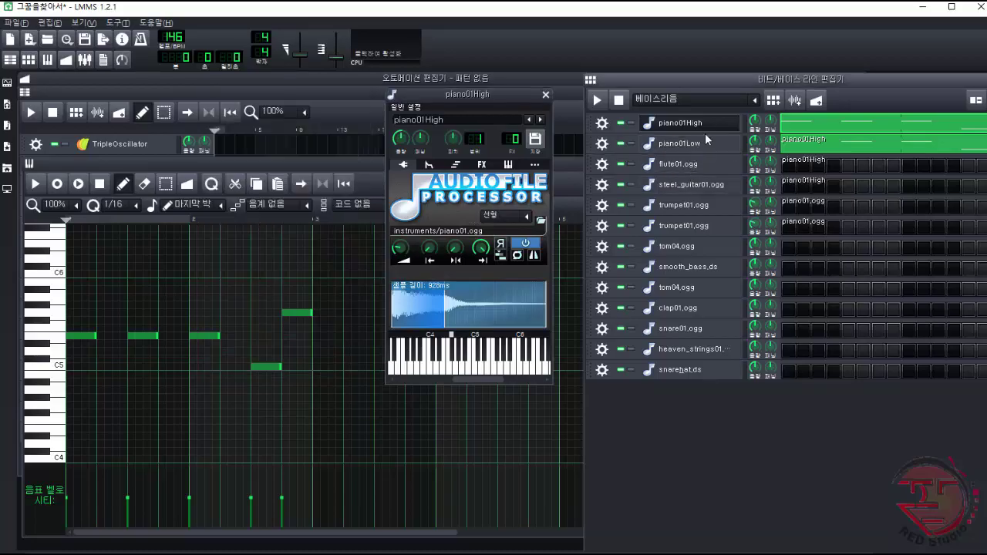
click(703, 125)
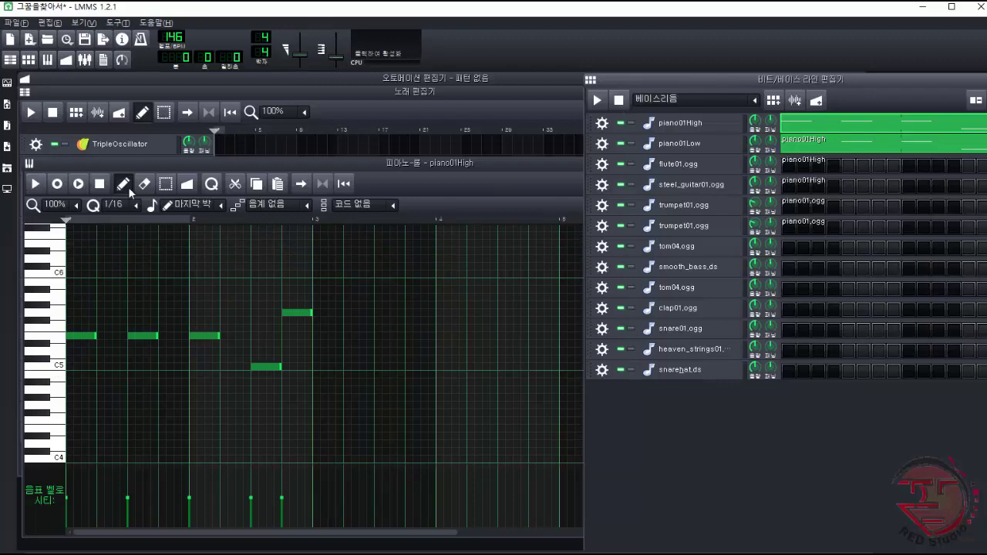
Step: Play the piano01High pattern alone in the Piano Roll, switch playback to the 베이스리듬 beat, and stop it
click(35, 184)
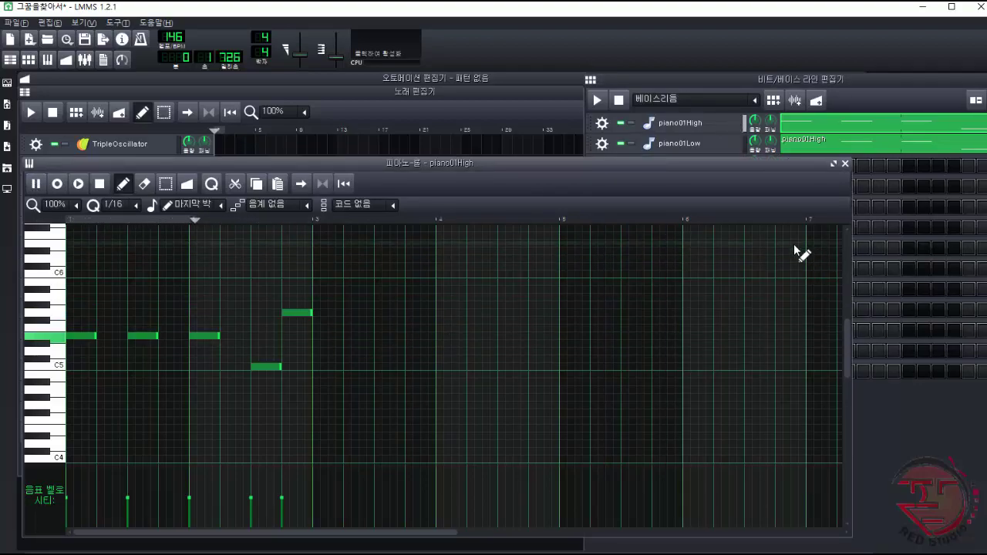
click(598, 101)
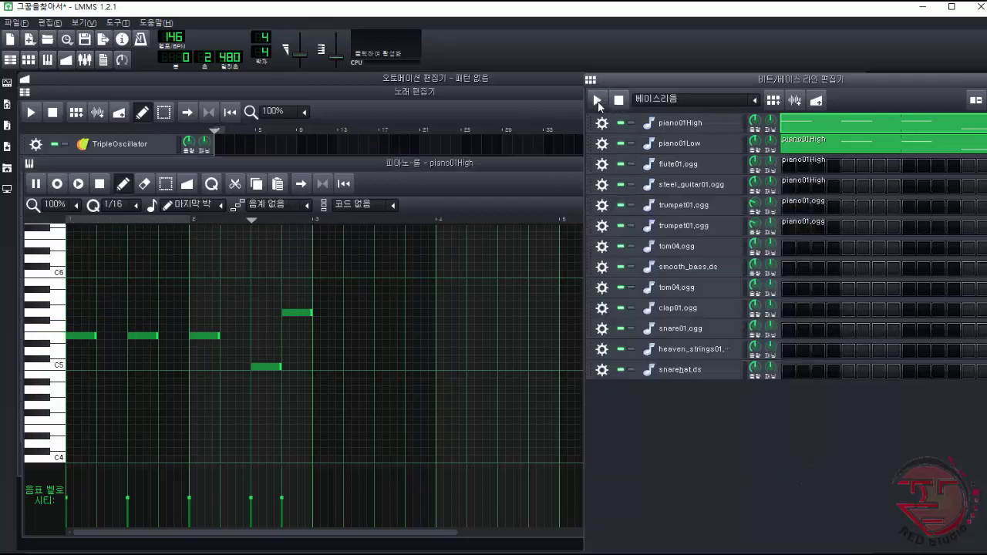
click(598, 101)
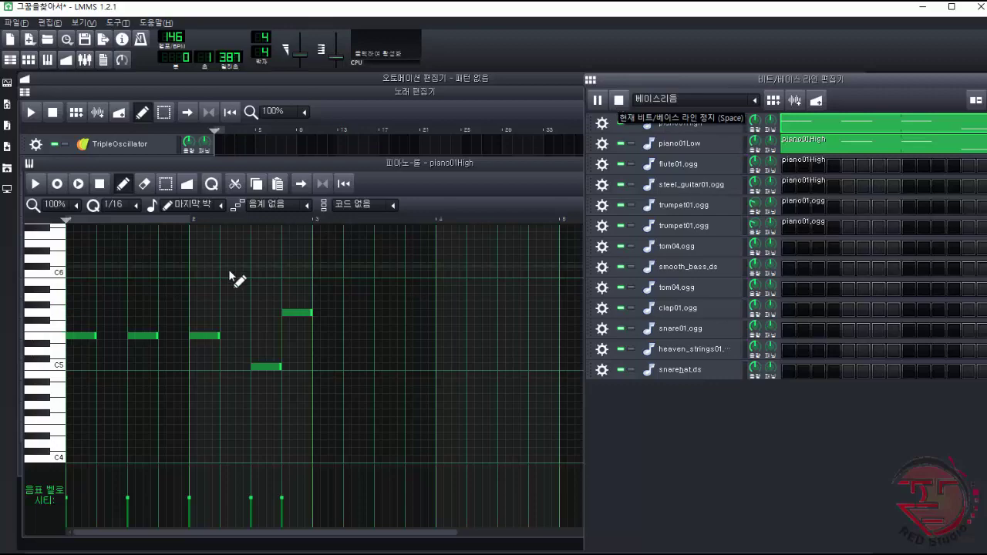
click(100, 185)
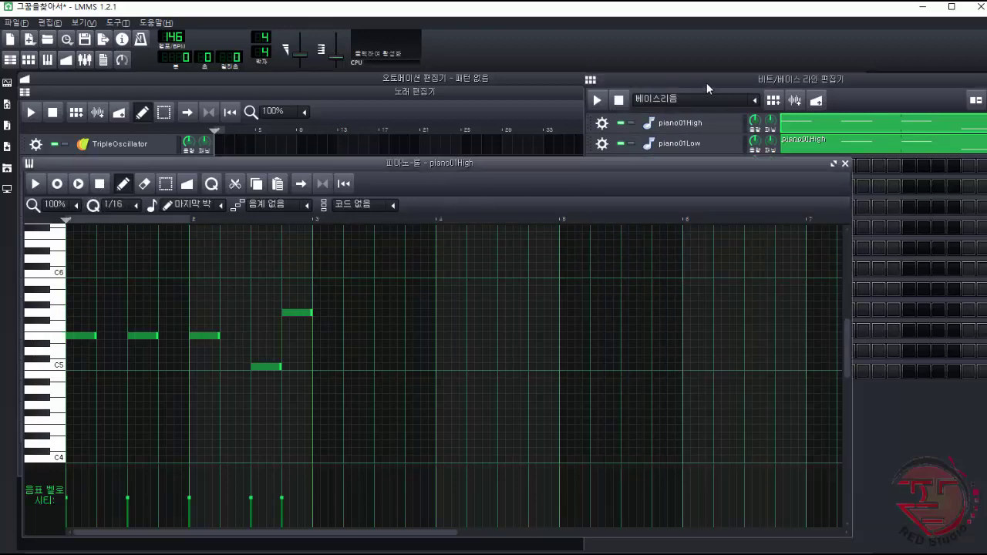
Step: Play the 베이스리듬 beat while viewing the piano pattern's notes in the Piano Roll, and stop playback
click(596, 101)
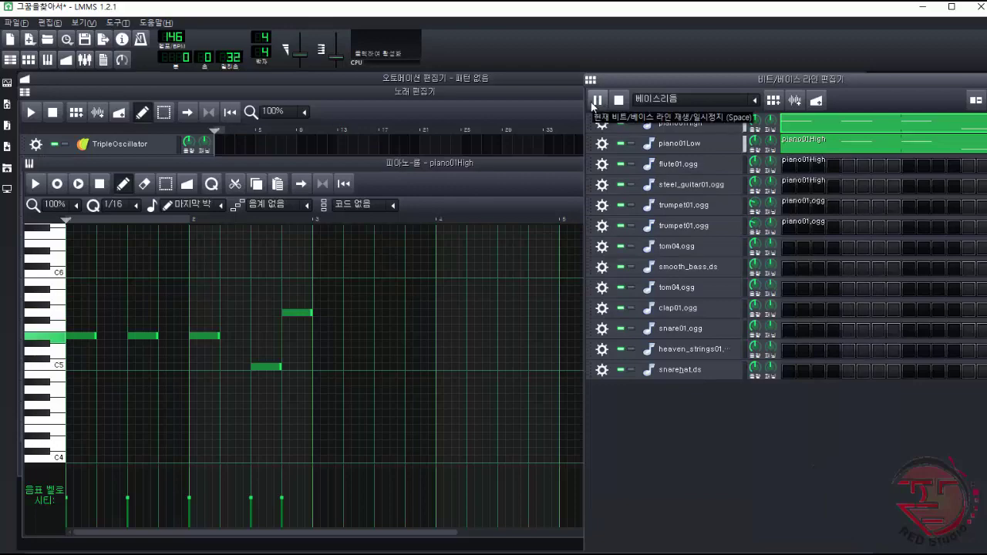
double_click(872, 149)
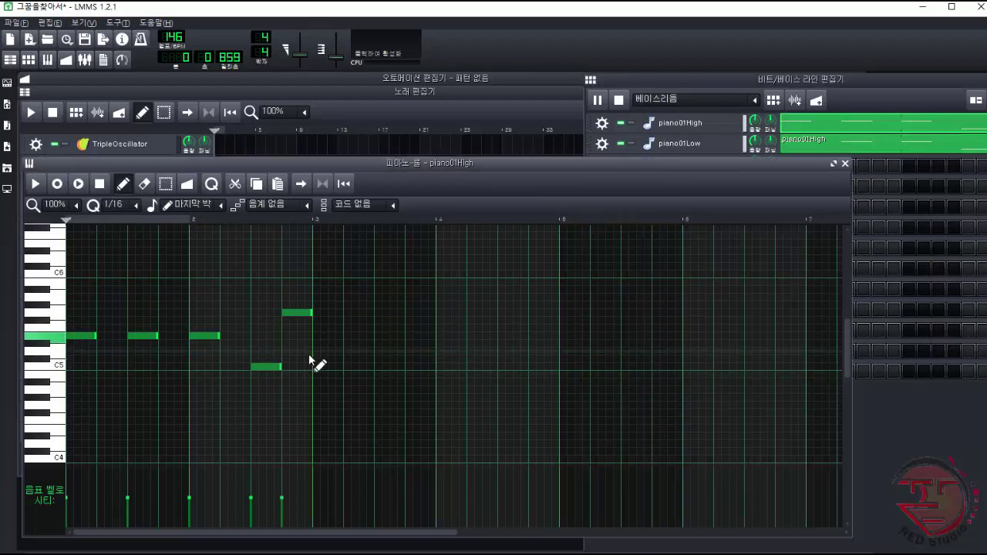
click(619, 102)
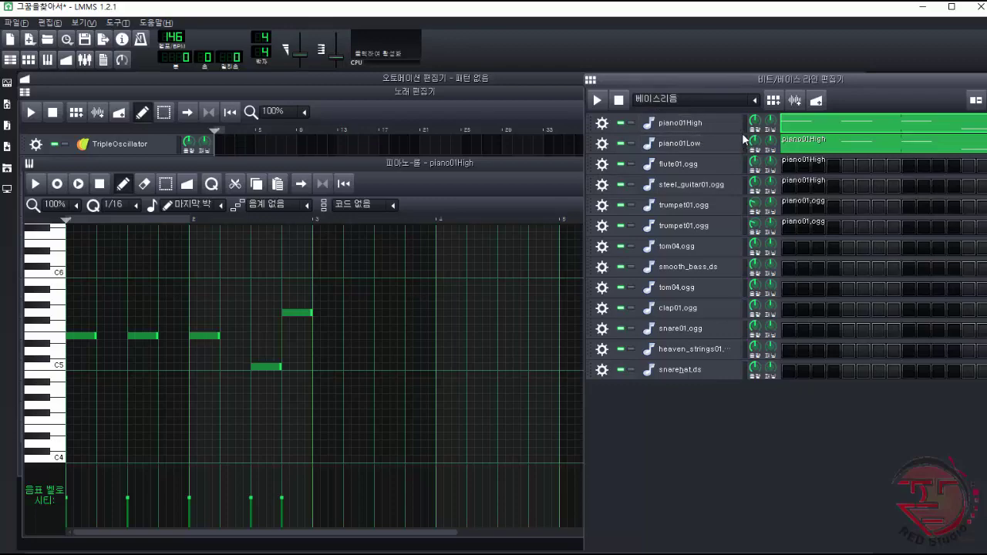
Step: Switch the Beat/Bassline Editor to the 꿈이있어요 beat and check the track arrangement in the Song Editor
click(756, 104)
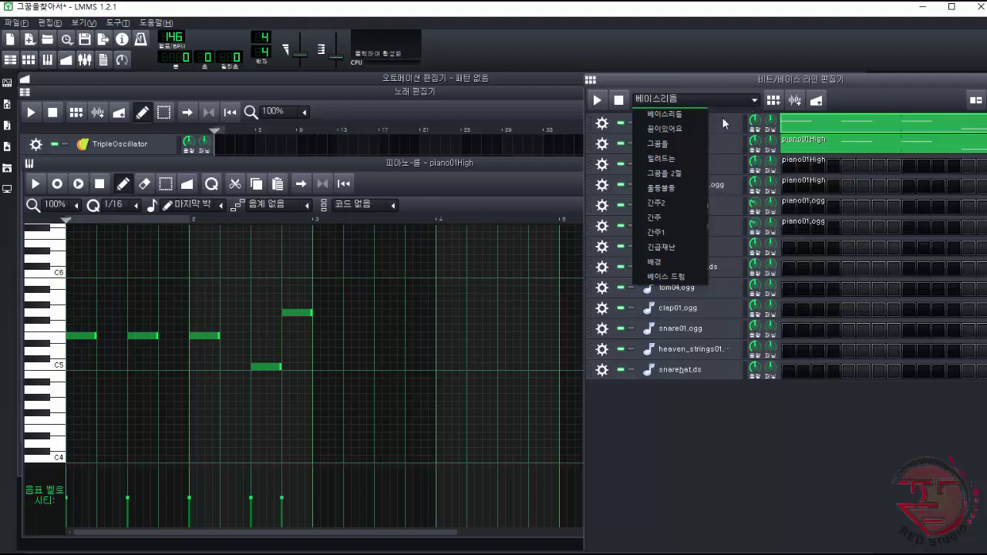
click(676, 129)
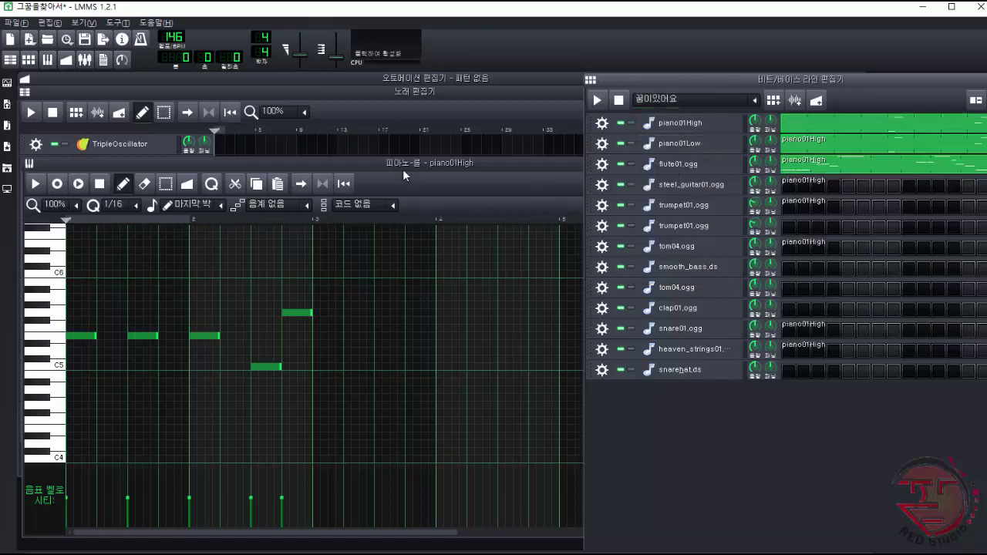
click(445, 91)
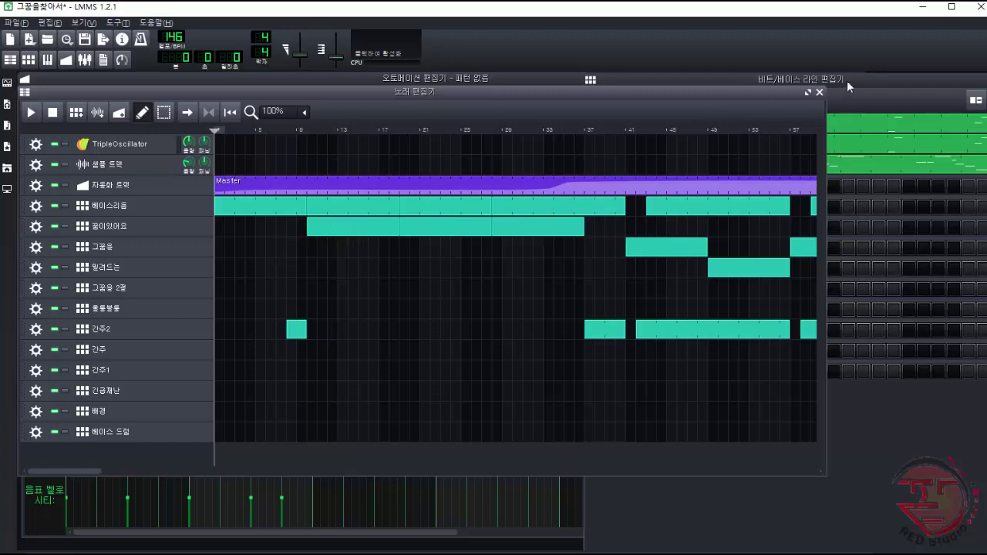
click(869, 105)
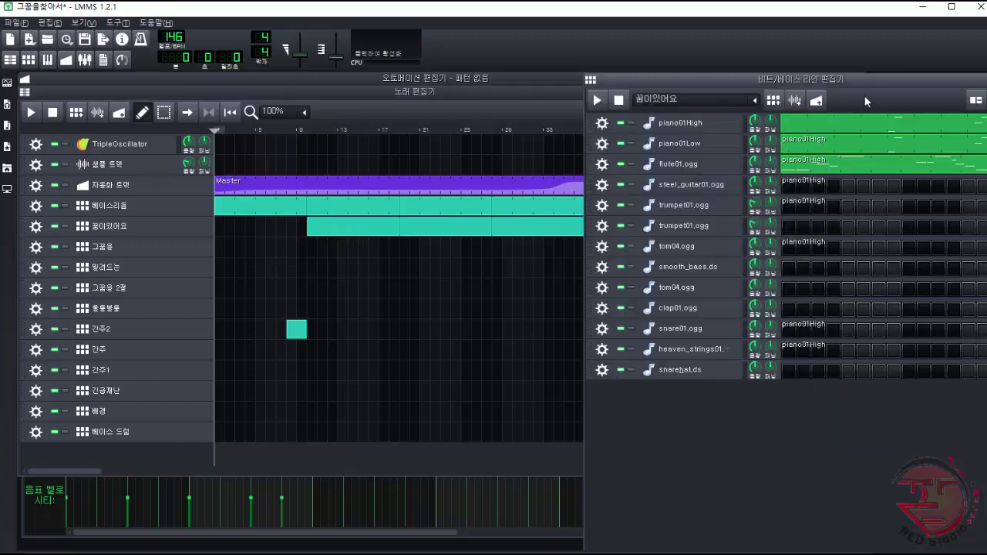
Step: Play the 꿈이있어요 beat briefly, stop it, and open the flute01.ogg track's pattern in the Piano Roll
click(597, 100)
click(619, 101)
double_click(947, 166)
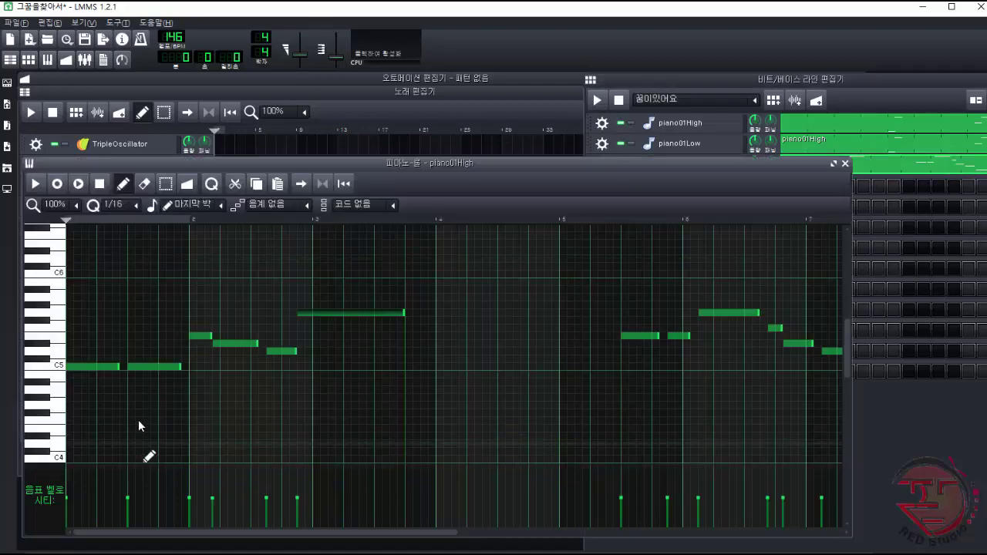
Step: Audition the melody's pitches around C5 on the Piano Roll keyboard, comparing neighbouring white and black keys
click(54, 365)
click(60, 351)
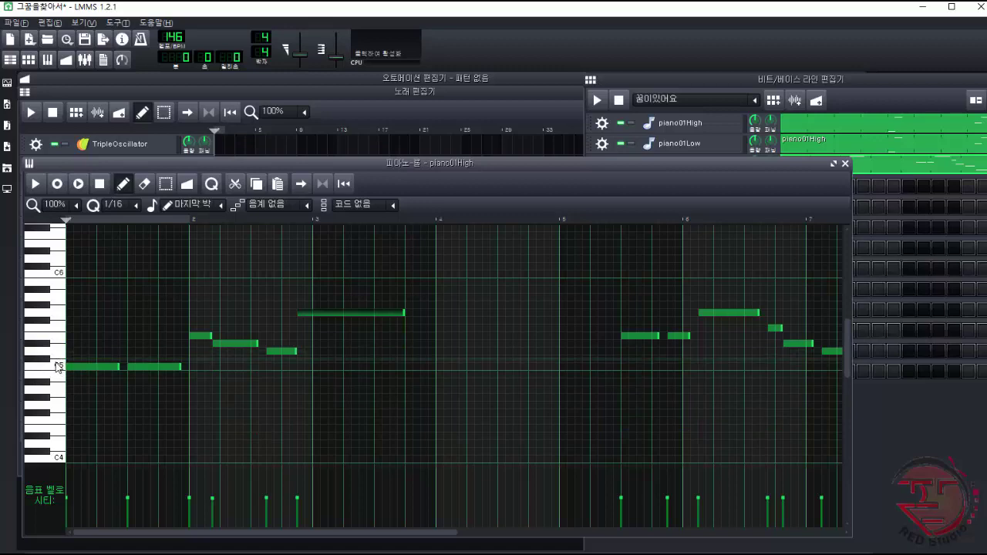
click(57, 365)
click(57, 366)
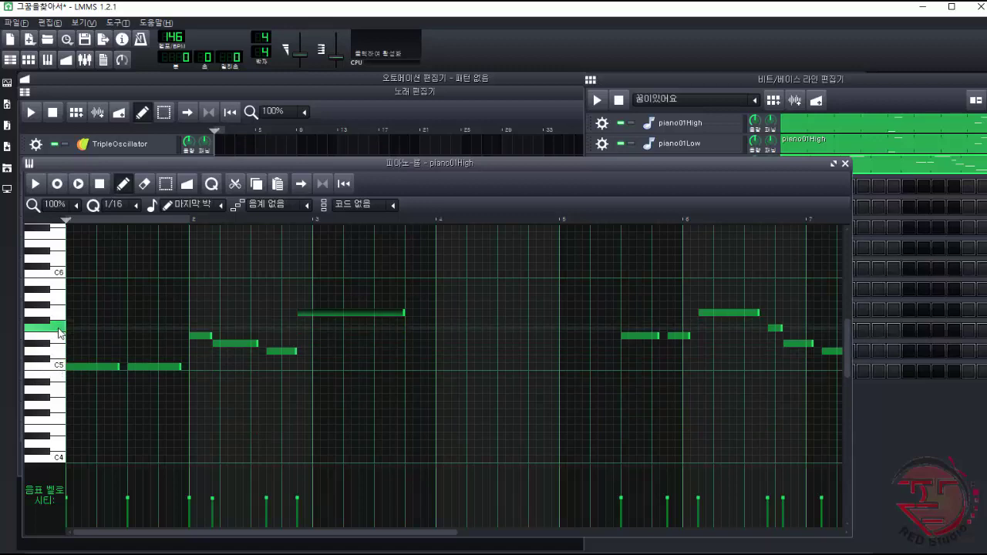
click(59, 339)
click(59, 330)
click(59, 343)
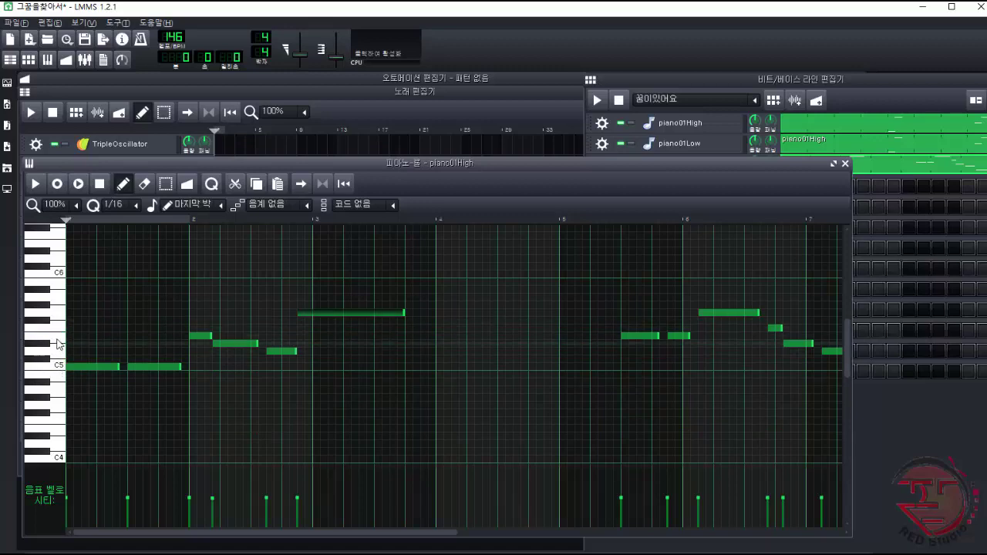
click(60, 339)
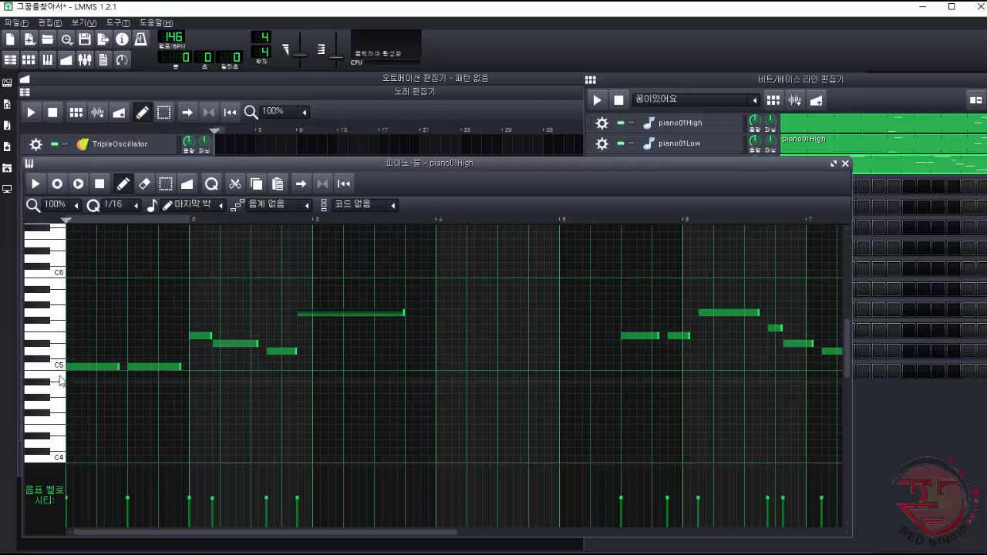
click(57, 368)
click(58, 367)
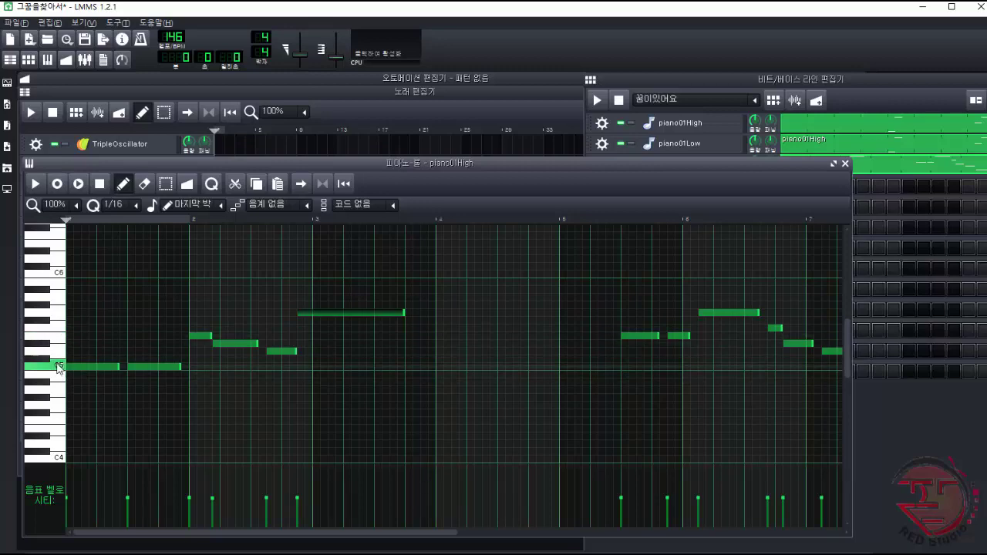
click(59, 346)
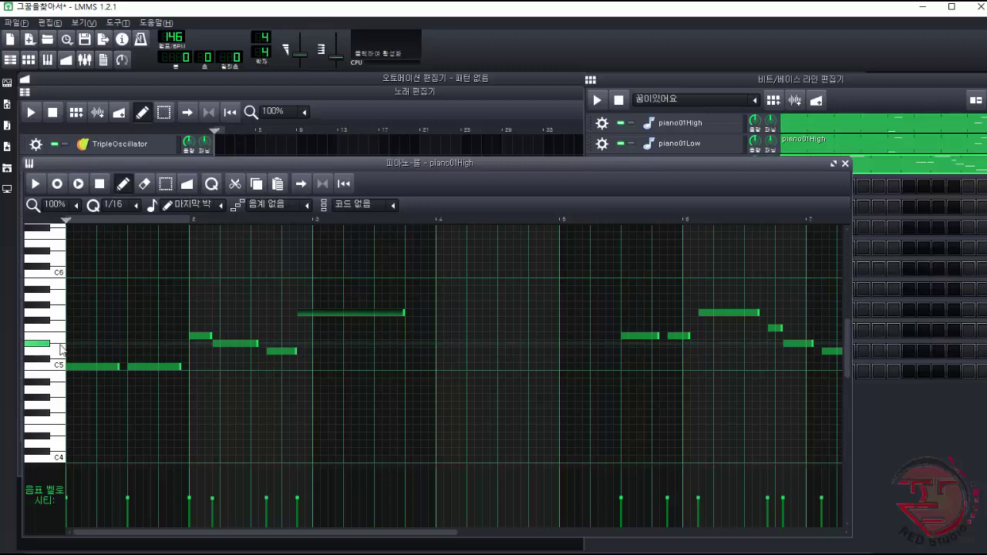
click(61, 351)
click(61, 341)
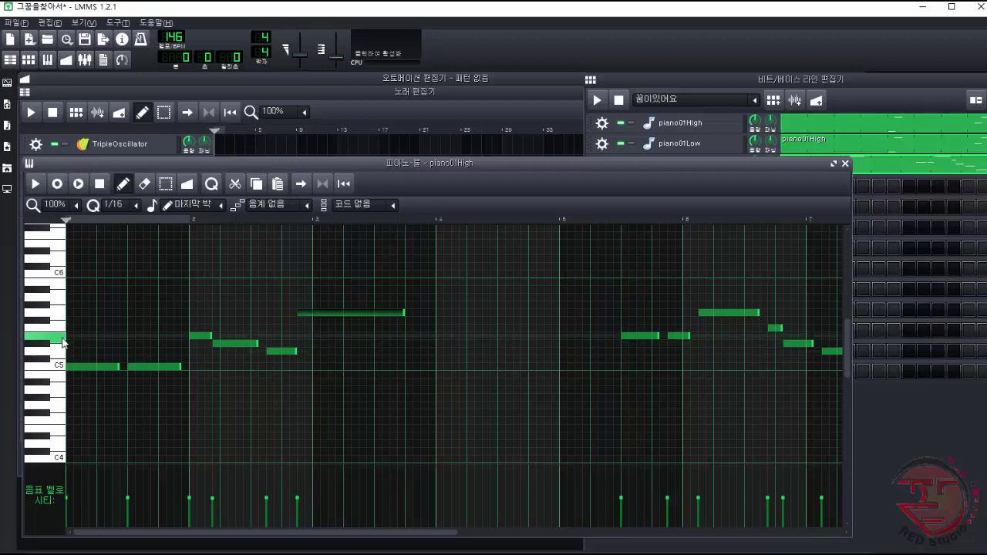
click(43, 345)
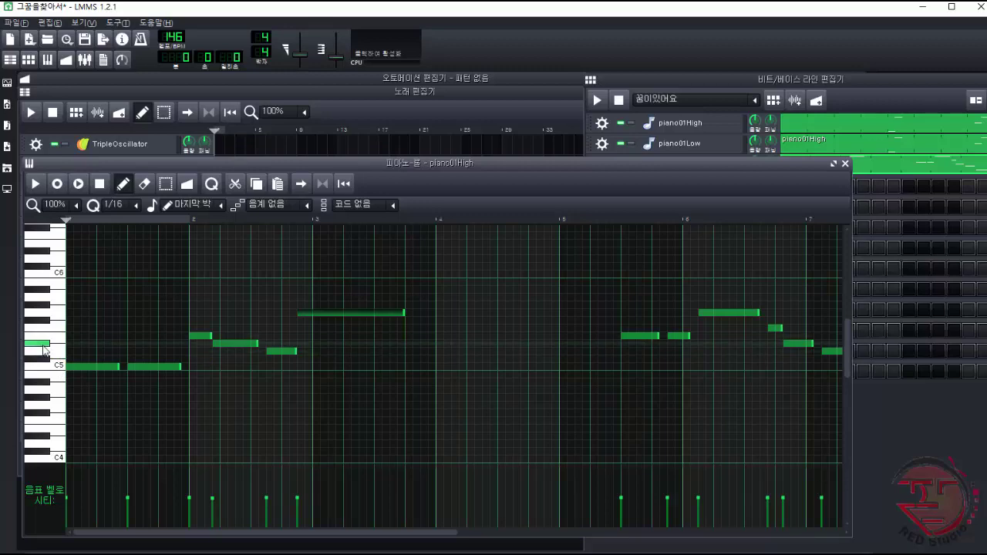
click(55, 339)
click(52, 350)
click(59, 313)
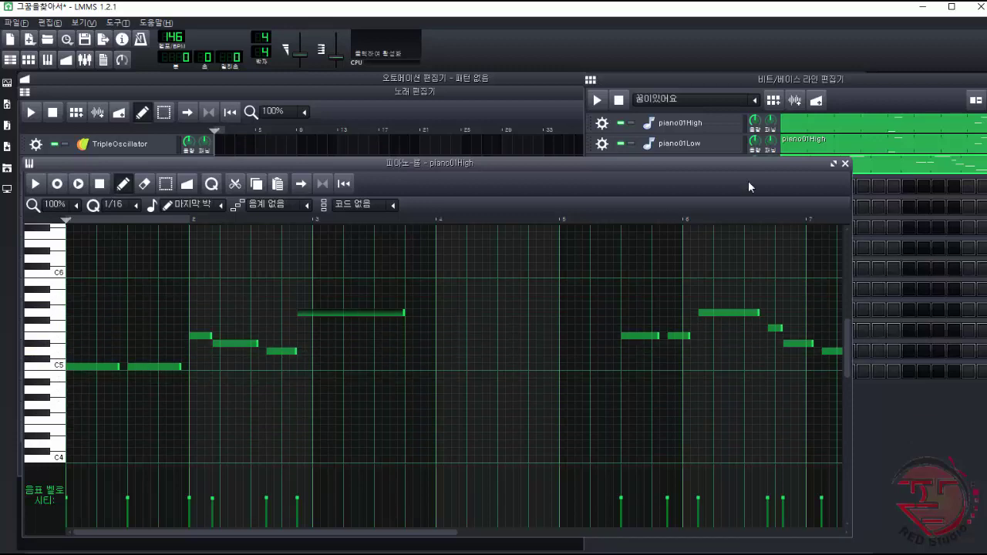
Step: Look through the pattern's following bars in the Piano Roll, and play and stop the 꿈이있어요 beat
click(930, 98)
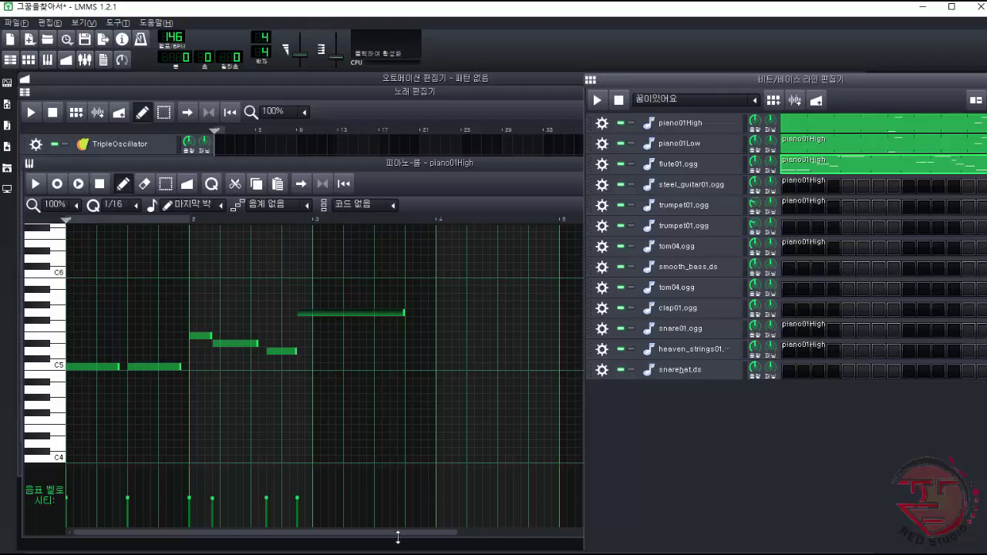
drag(396, 538, 452, 534)
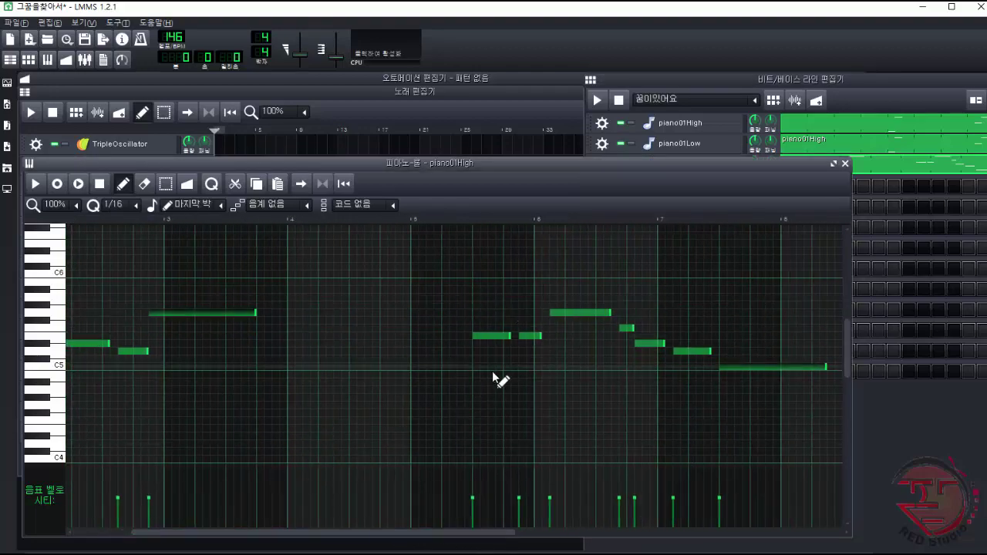
click(899, 99)
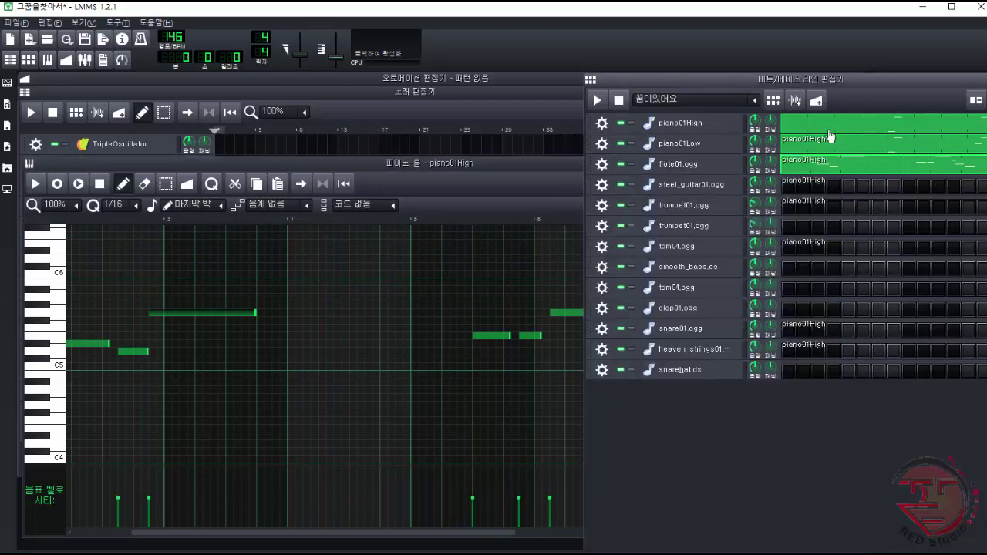
click(596, 100)
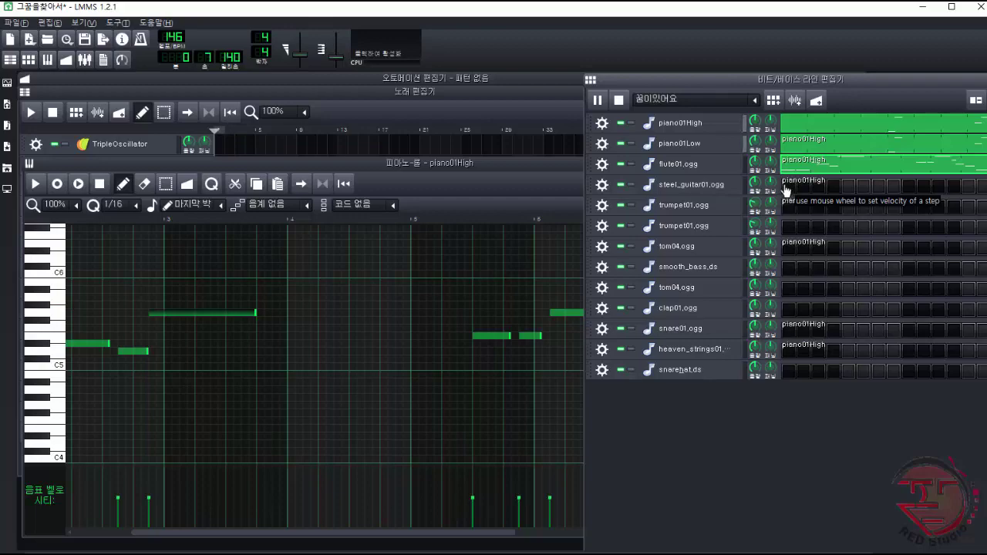
click(617, 101)
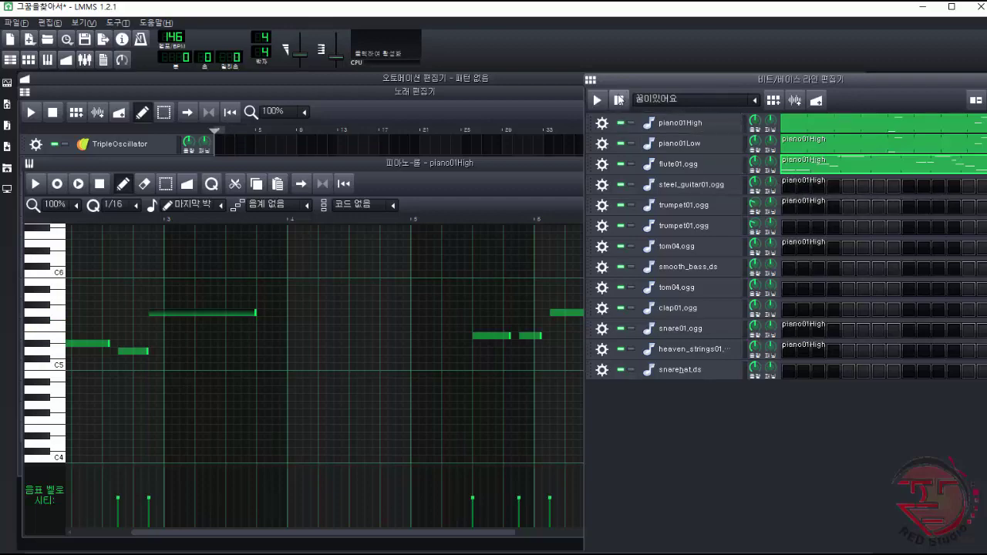
Step: Play the song in the Song Editor from the start of the first 꿈이있어요 block, and stop playback
click(503, 122)
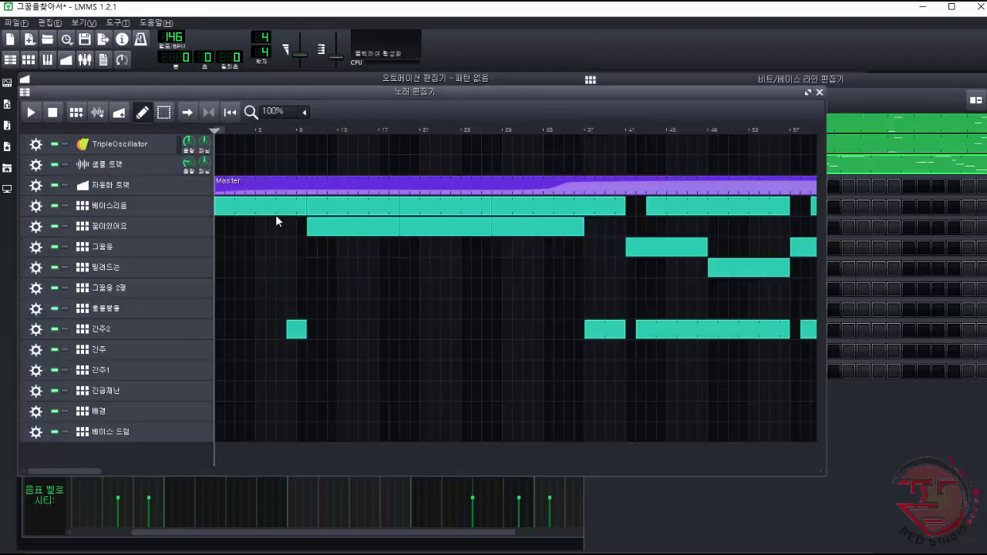
click(309, 128)
click(30, 113)
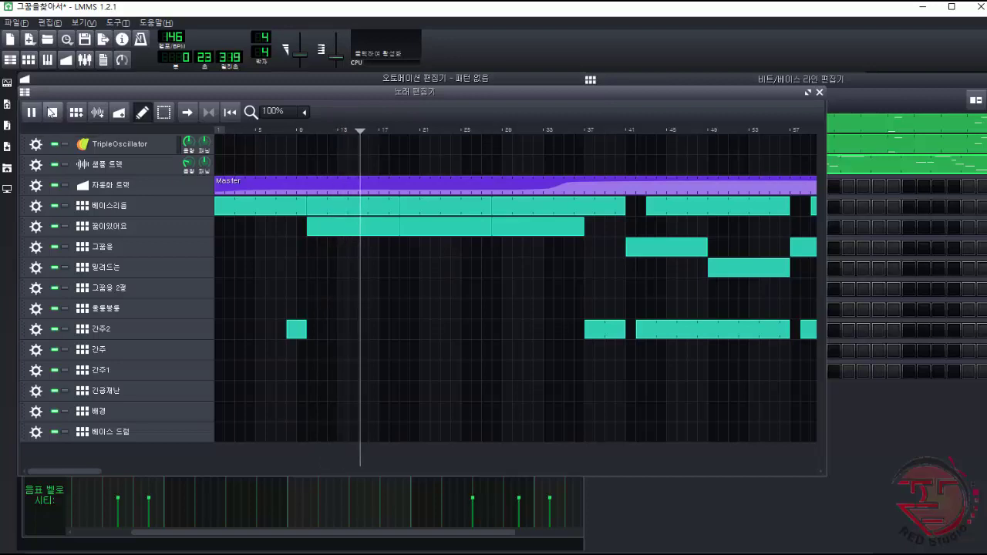
click(50, 113)
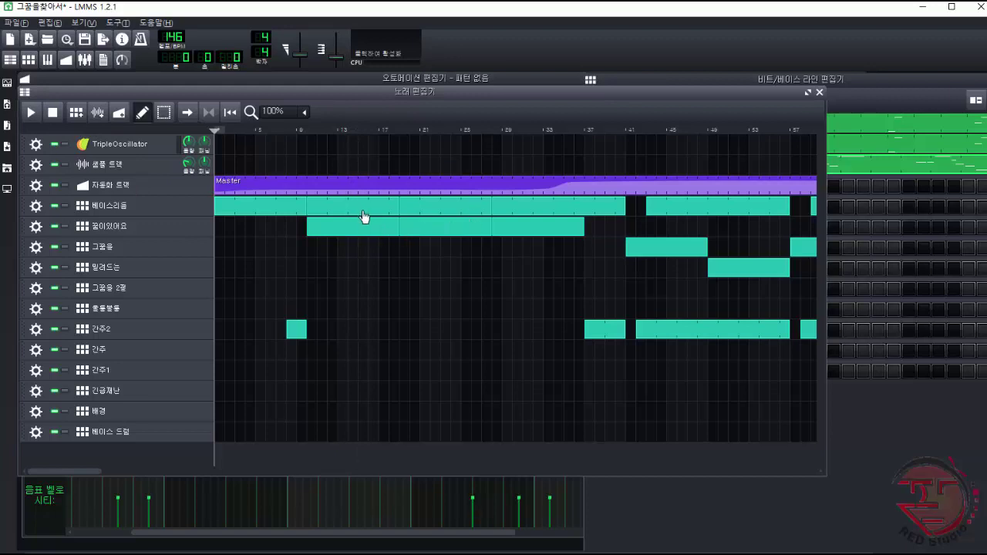
Step: Switch the Beat/Bassline Editor to the 그꿈을 beat, play it, and stop playback
click(920, 100)
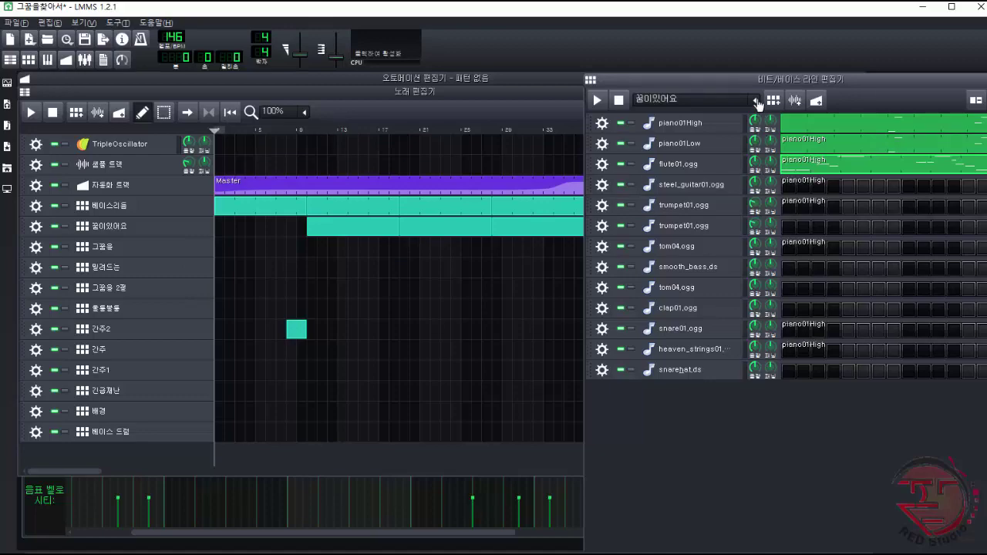
click(756, 101)
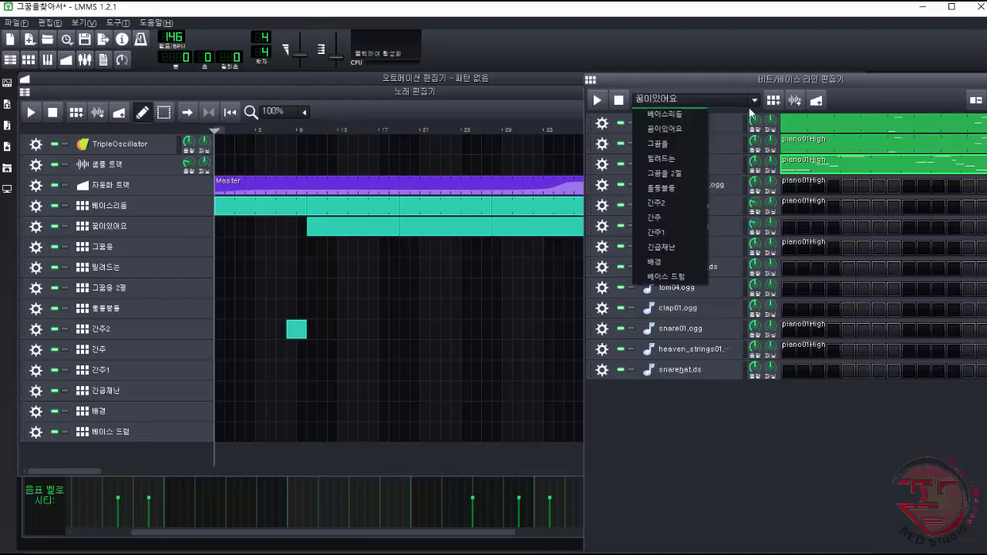
click(676, 145)
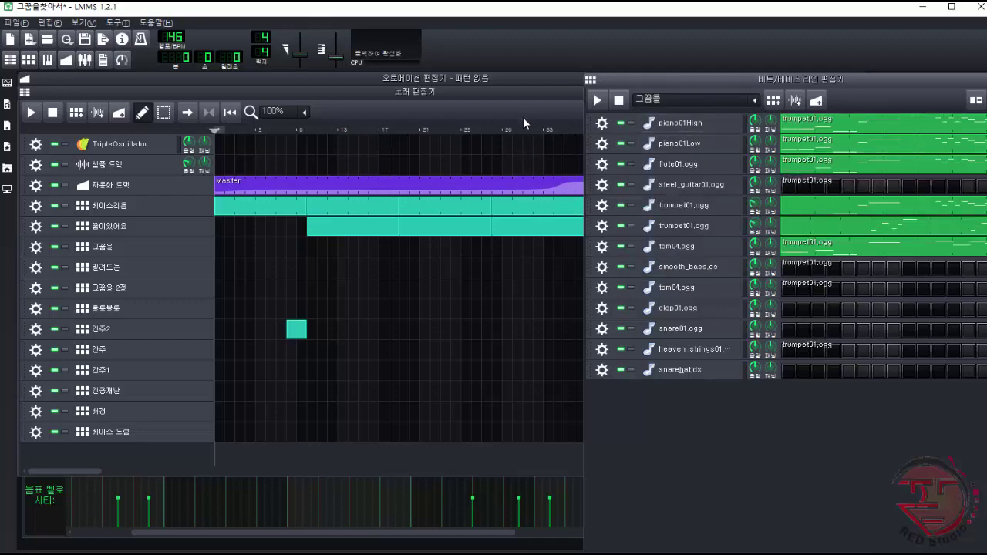
click(602, 103)
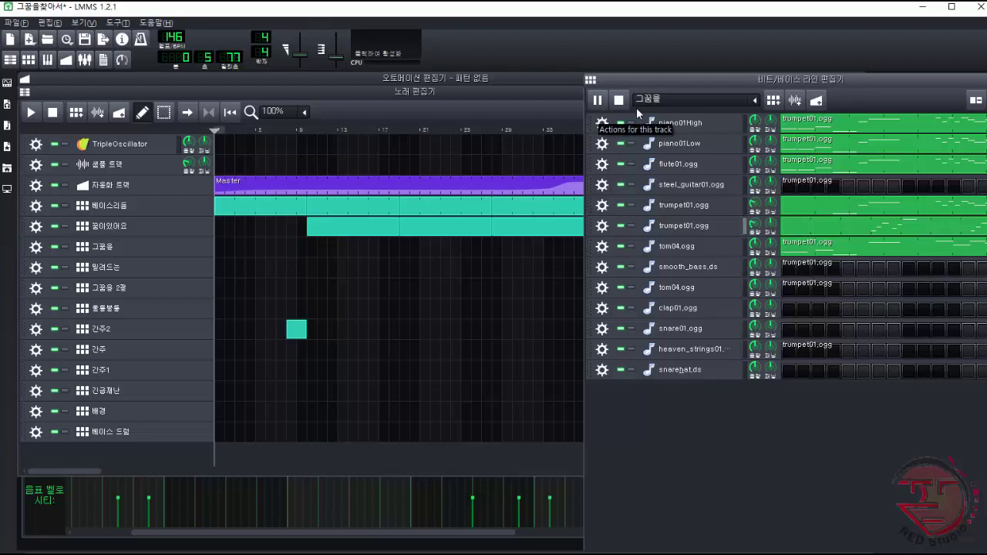
click(621, 101)
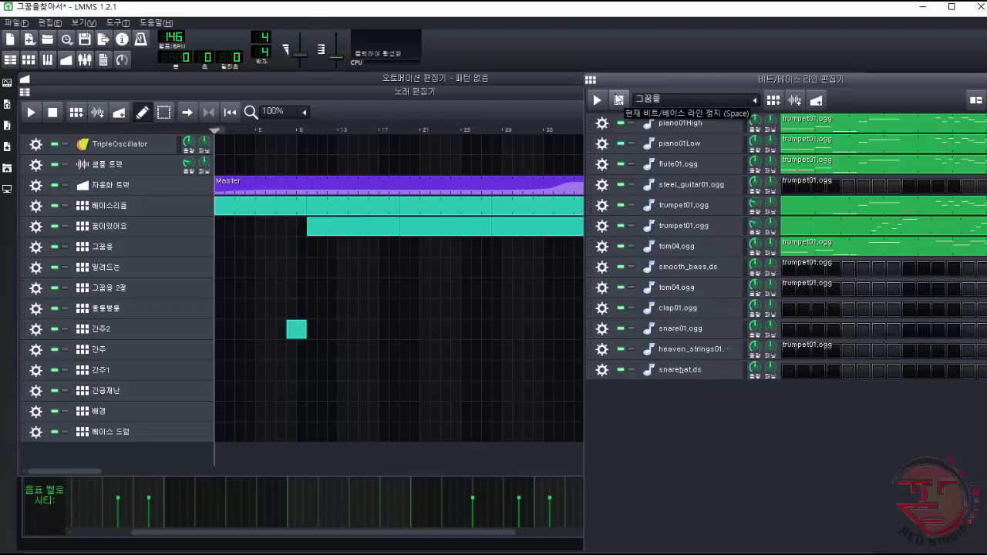
Step: Move the song position in the Song Editor to the 간주2 block just before the first 그꿈을 block
click(531, 127)
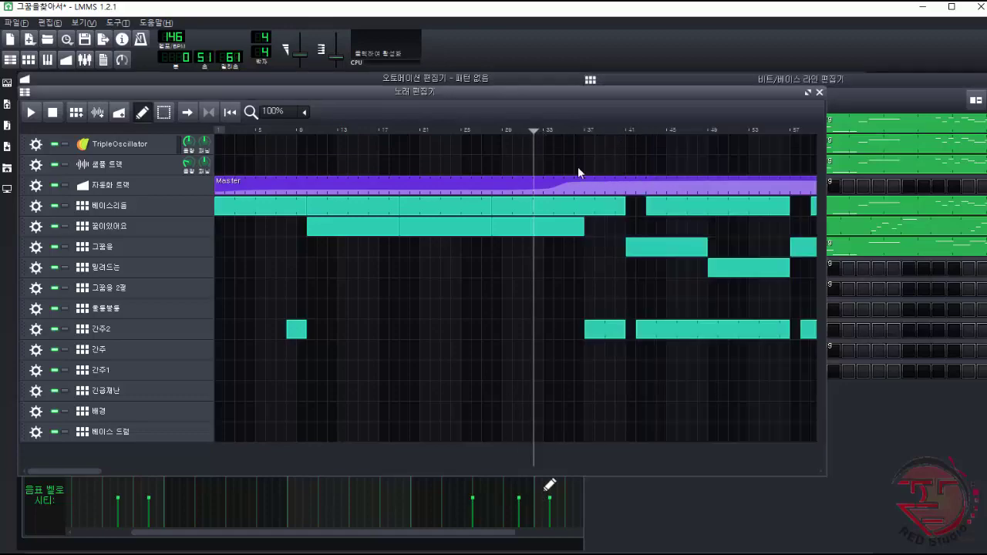
click(644, 131)
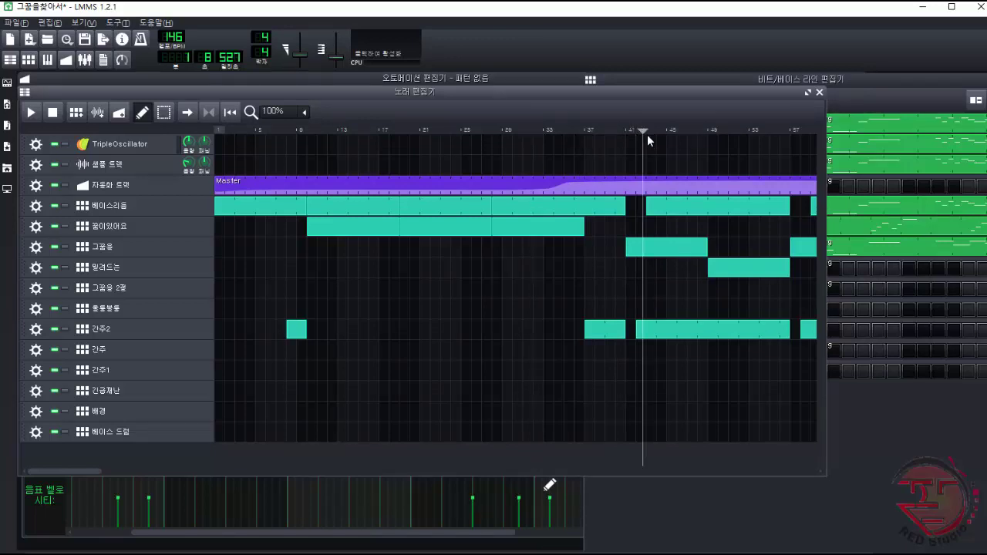
drag(643, 134, 603, 143)
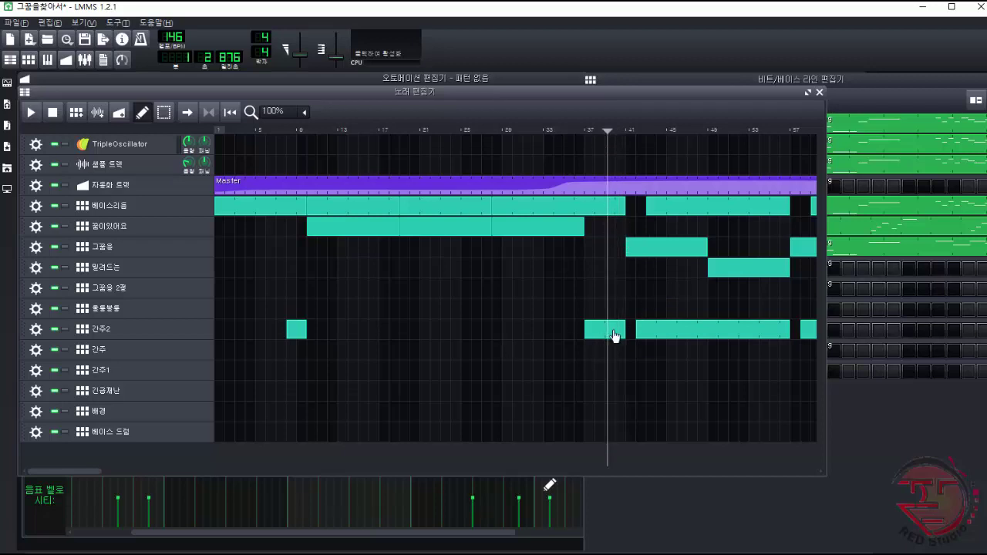
Step: Switch the Beat/Bassline Editor to the 간주2 beat and open its piano01Low pattern in the Piano Roll
click(927, 96)
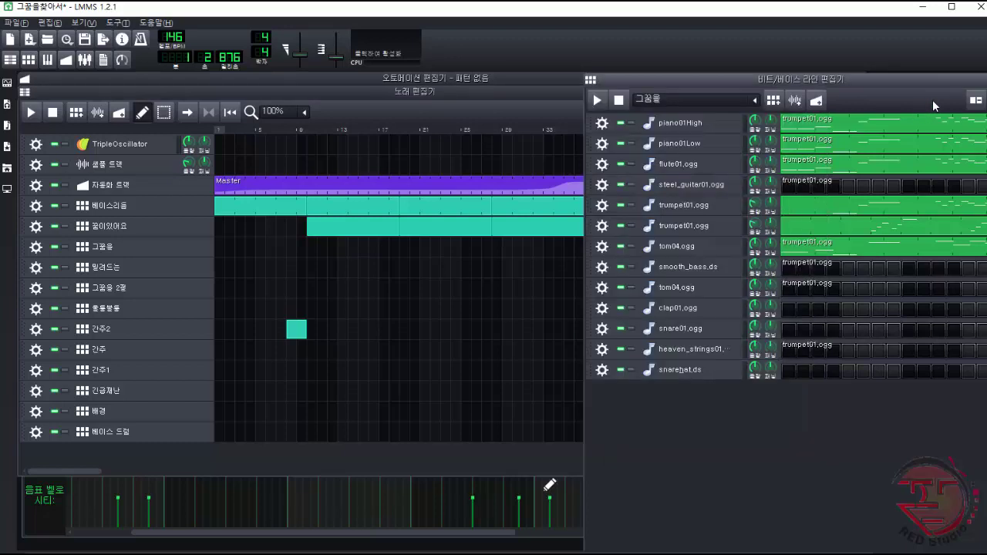
click(754, 101)
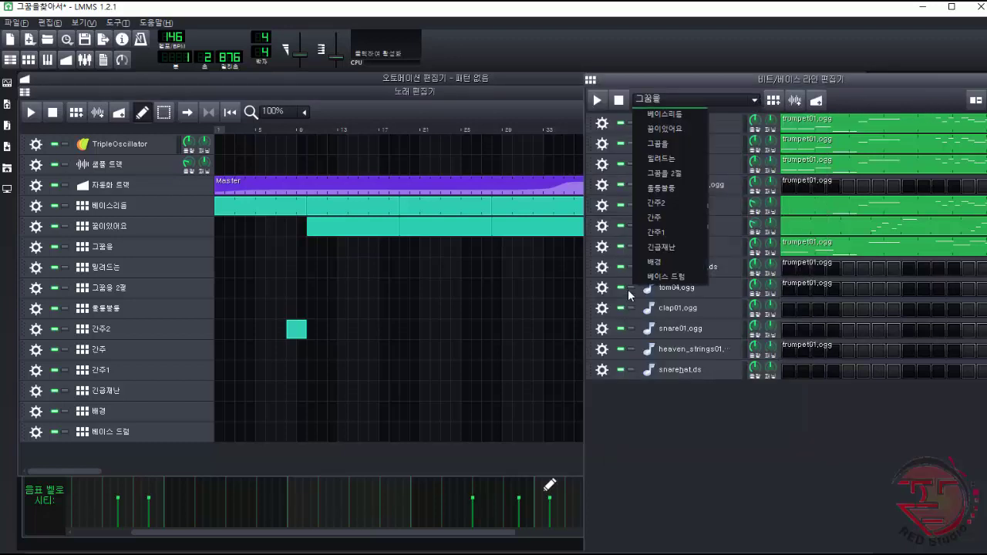
click(668, 202)
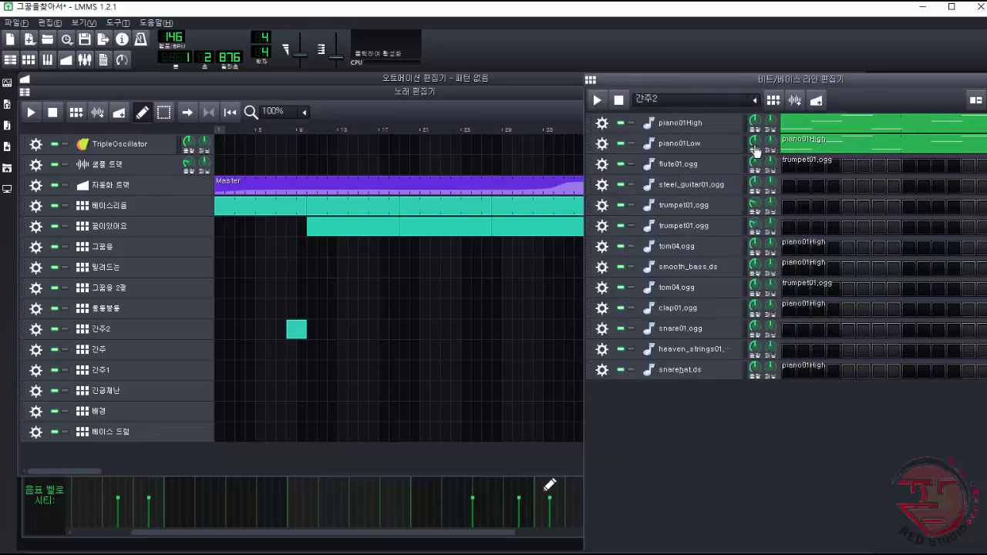
double_click(842, 139)
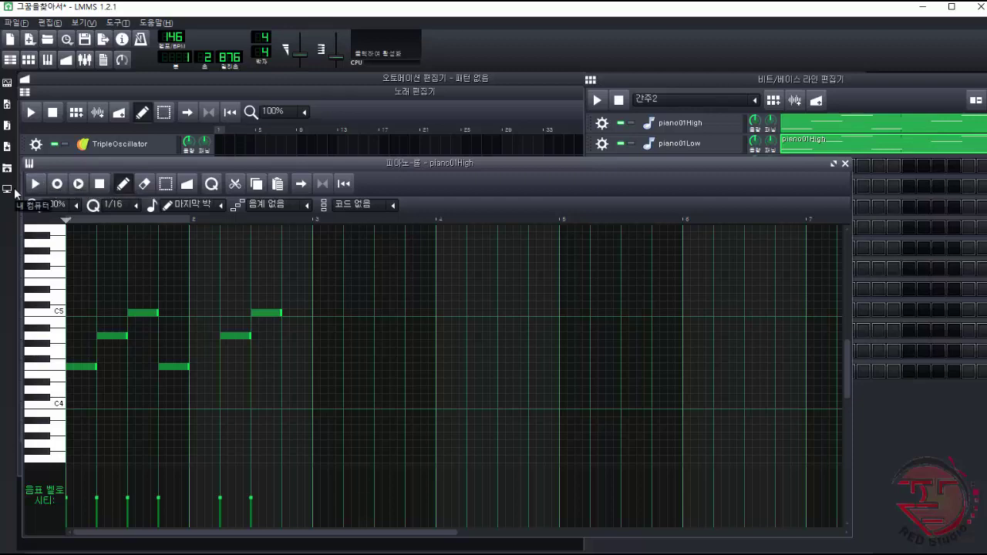
Step: Play the 간주2 beat's piano patterns alone in the Piano Roll, ending with piano01High, and stop playback
click(34, 185)
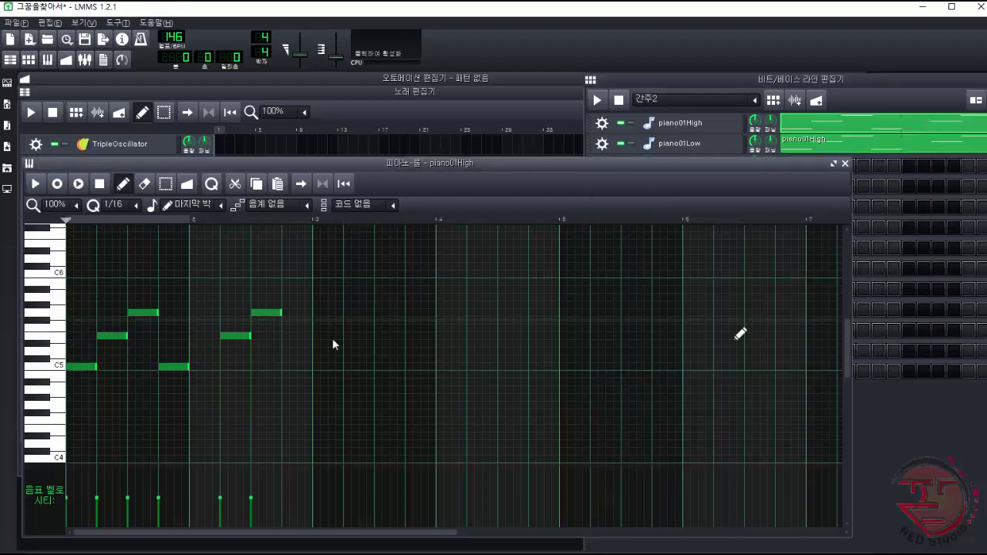
click(35, 185)
click(36, 186)
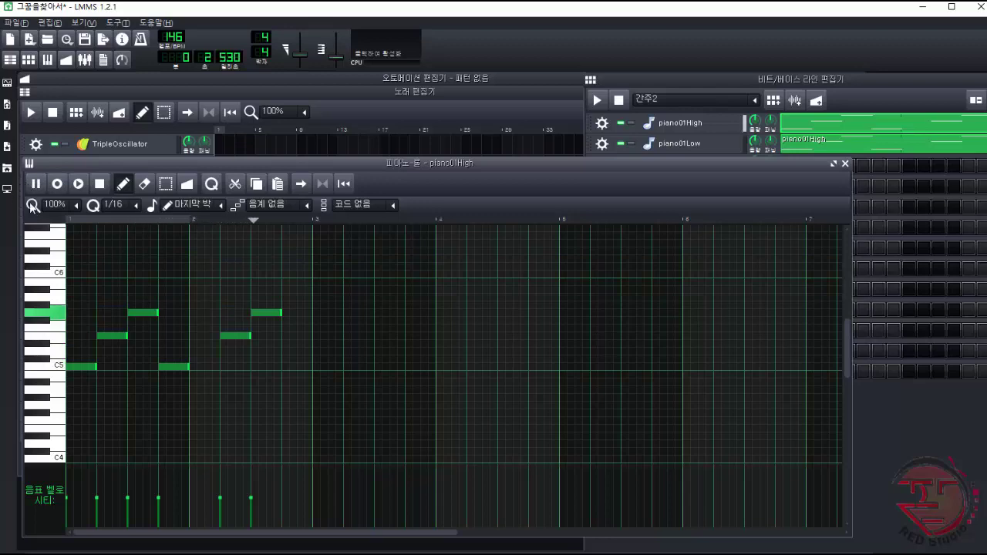
click(100, 185)
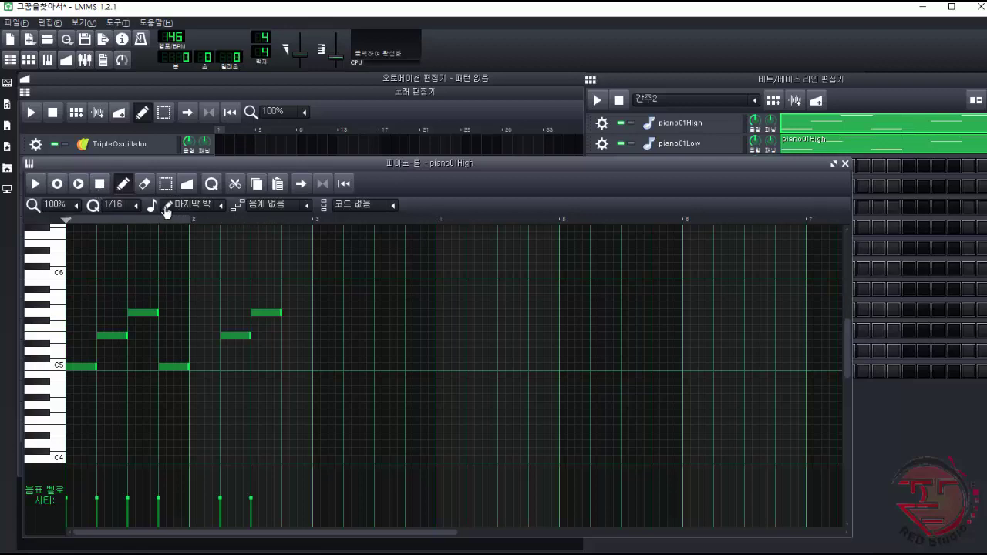
Step: Play the song in the Song Editor from the first 간주2 block, then again from slightly before it
click(557, 117)
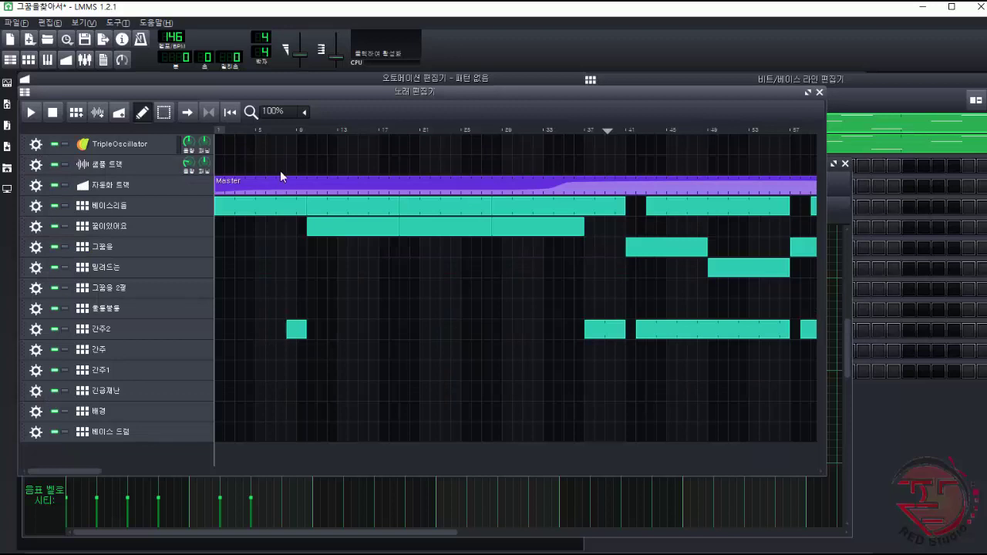
click(285, 130)
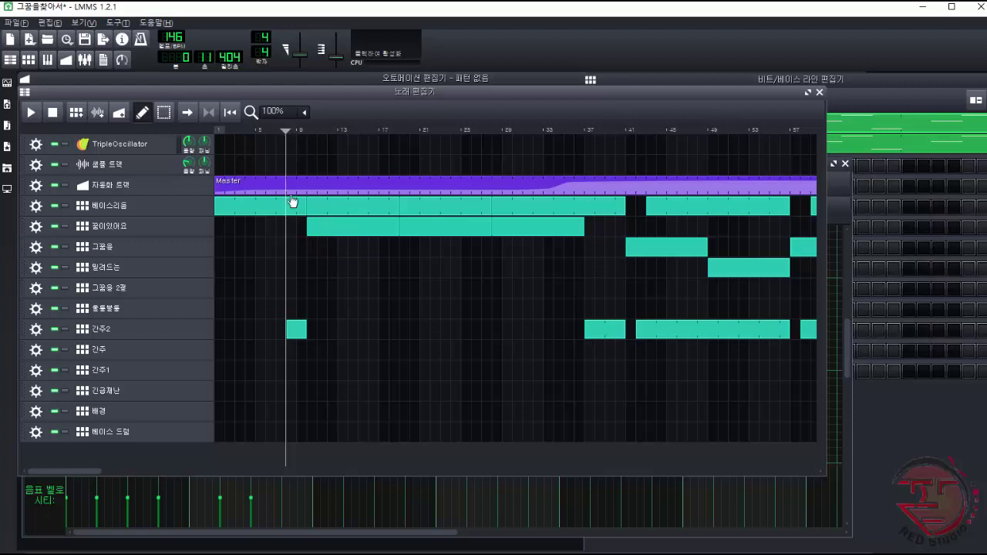
click(31, 112)
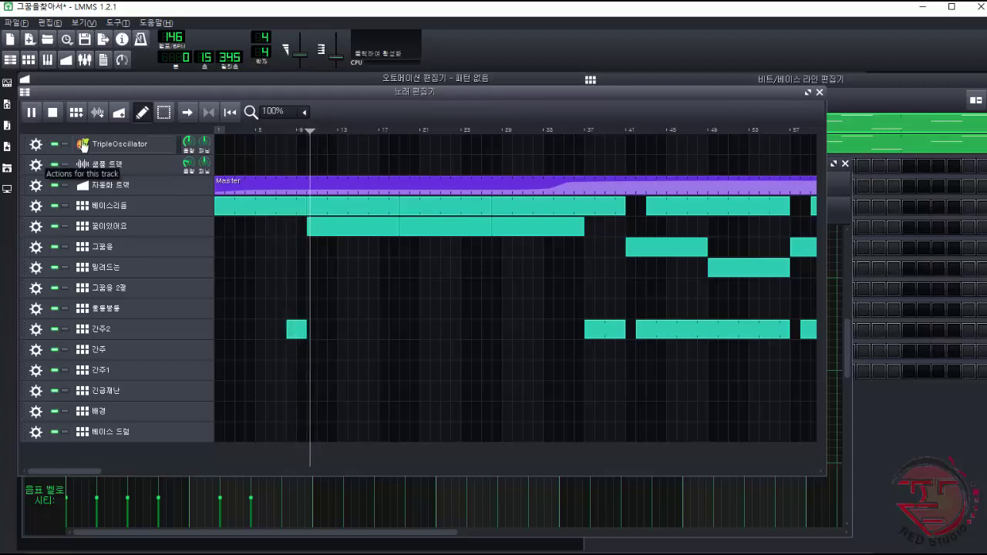
click(274, 130)
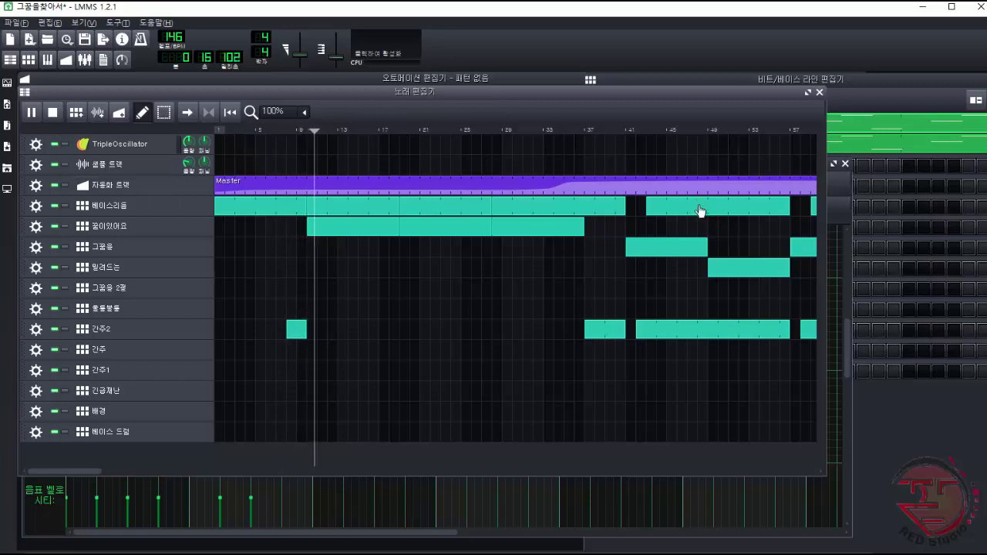
Step: Continue song playback from the end of the 꿈이있어요 blocks through the first 그꿈을 block into 밀려드는, and stop
click(578, 128)
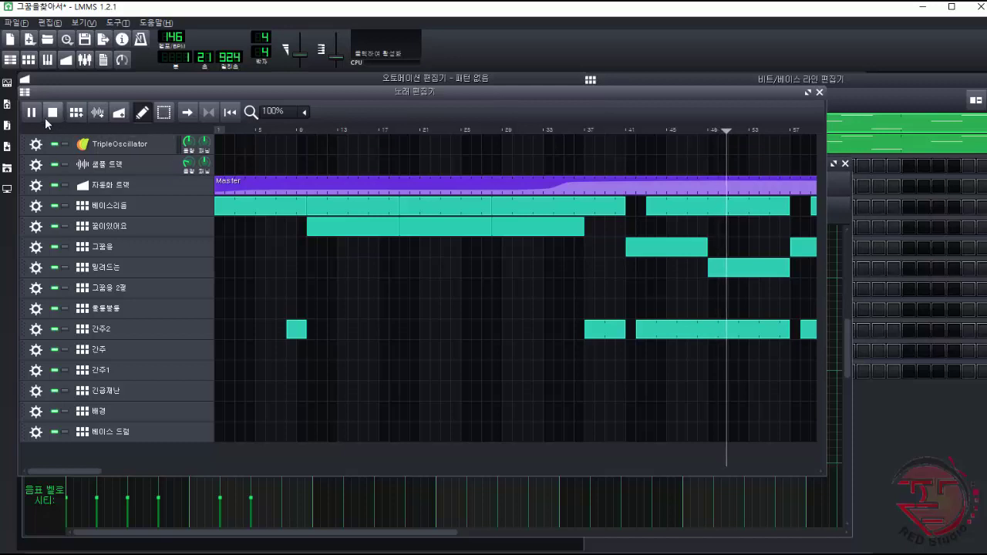
key(space)
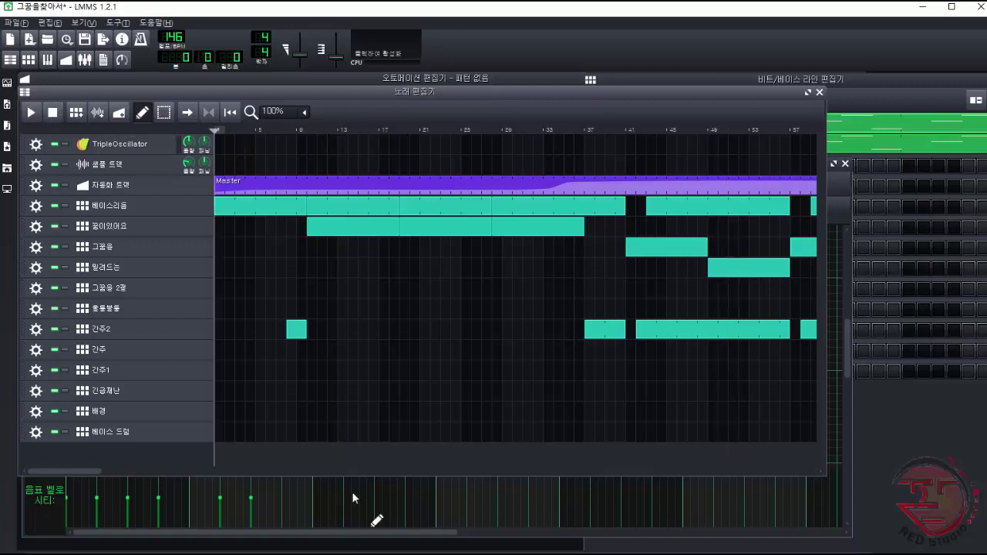
click(329, 470)
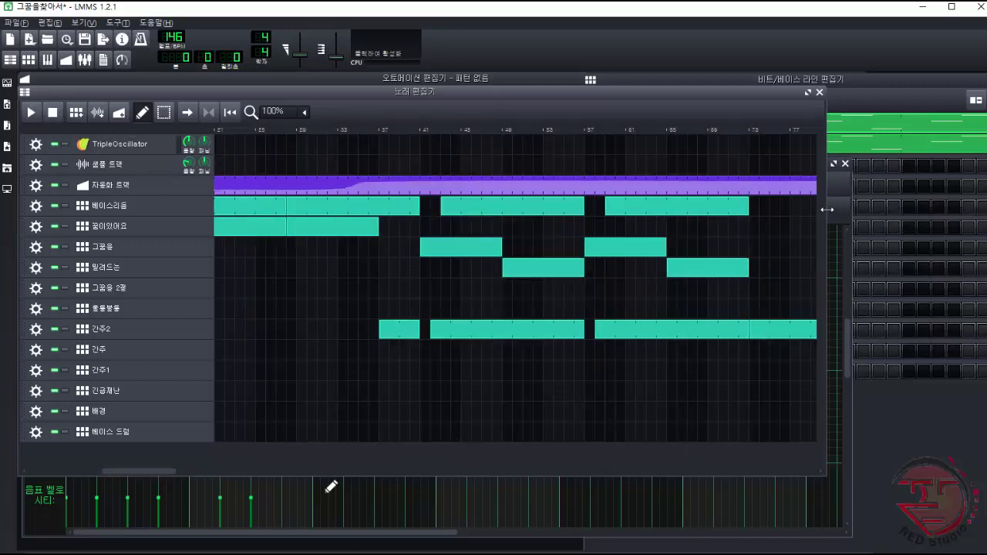
Step: Switch the Beat/Bassline Editor from 간주2 to the 그꿈을 beat
click(872, 86)
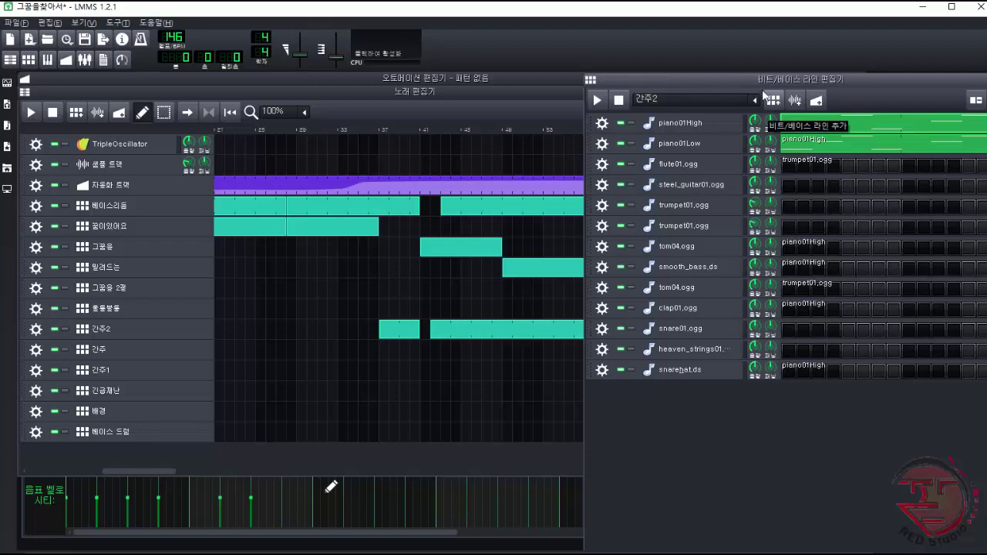
click(755, 101)
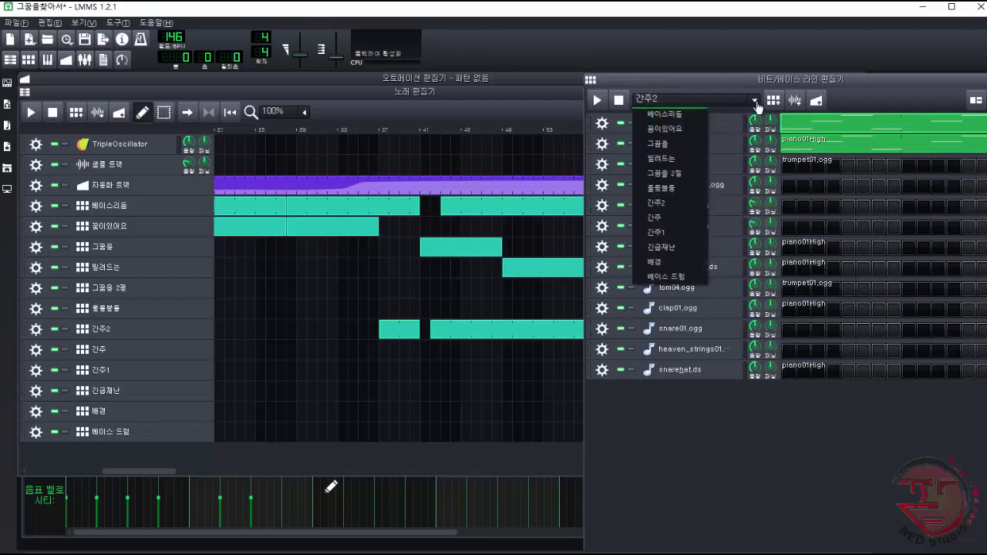
click(679, 146)
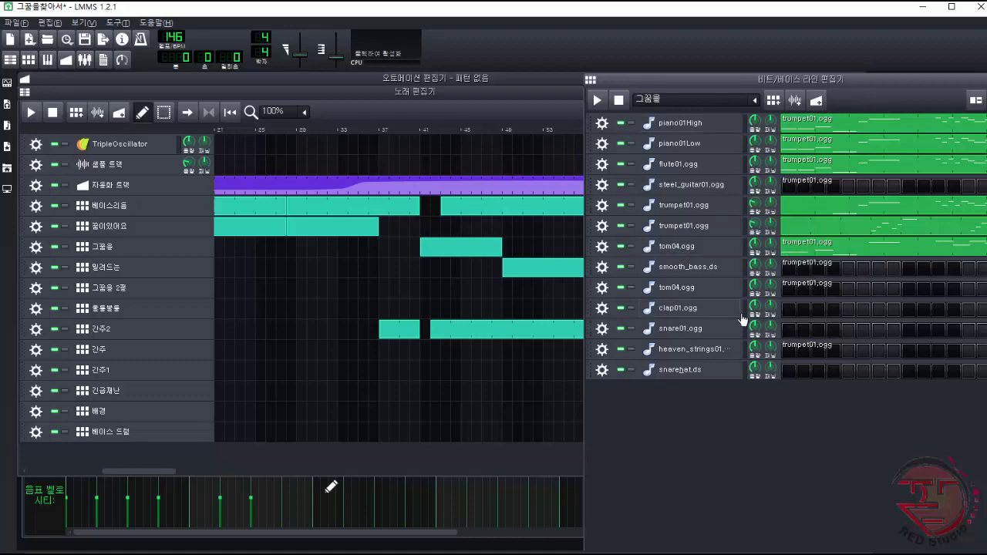
Step: Open the upper tom04.ogg track's instrument, audition several low and high notes on its keyboard, and close it
click(682, 247)
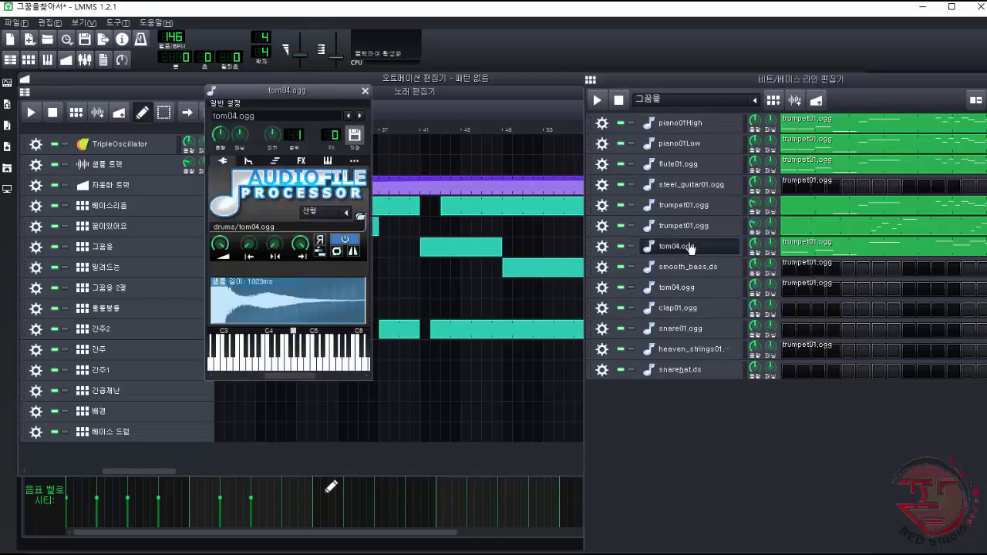
click(282, 362)
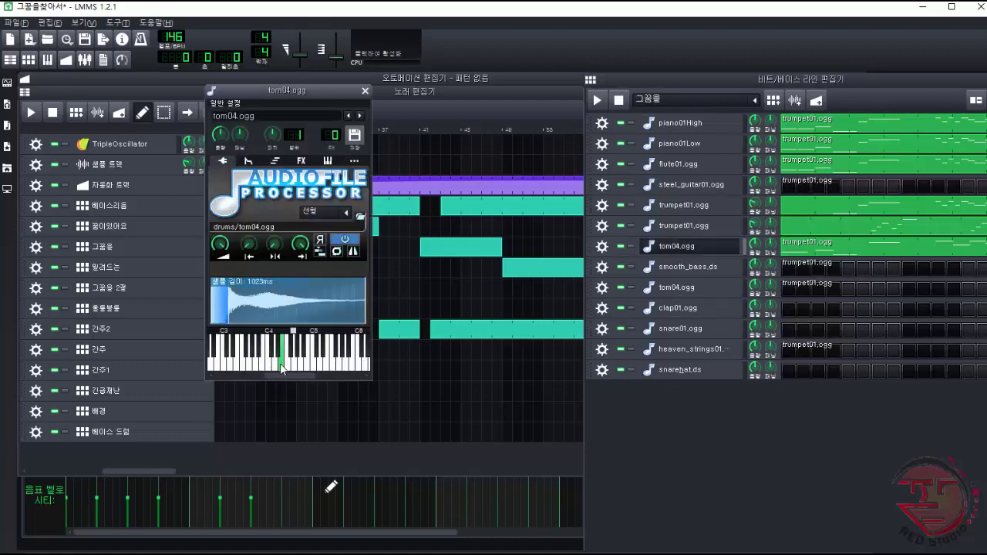
click(313, 366)
click(329, 366)
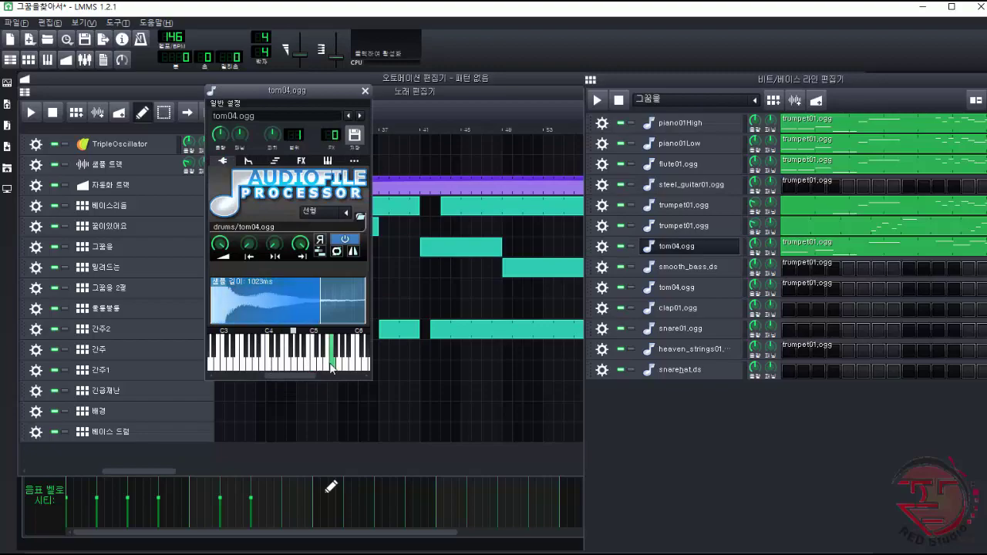
click(280, 362)
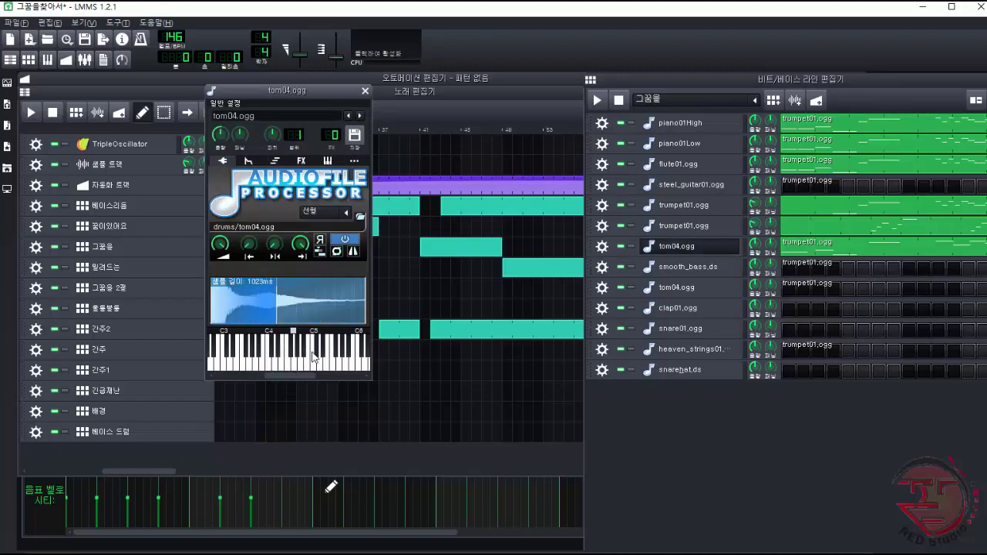
click(267, 365)
click(301, 364)
click(277, 365)
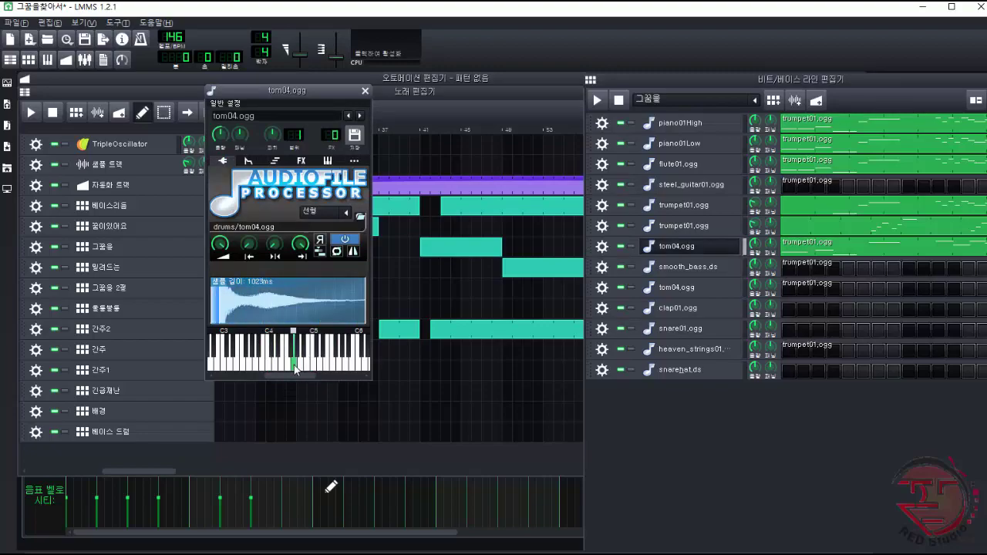
click(357, 367)
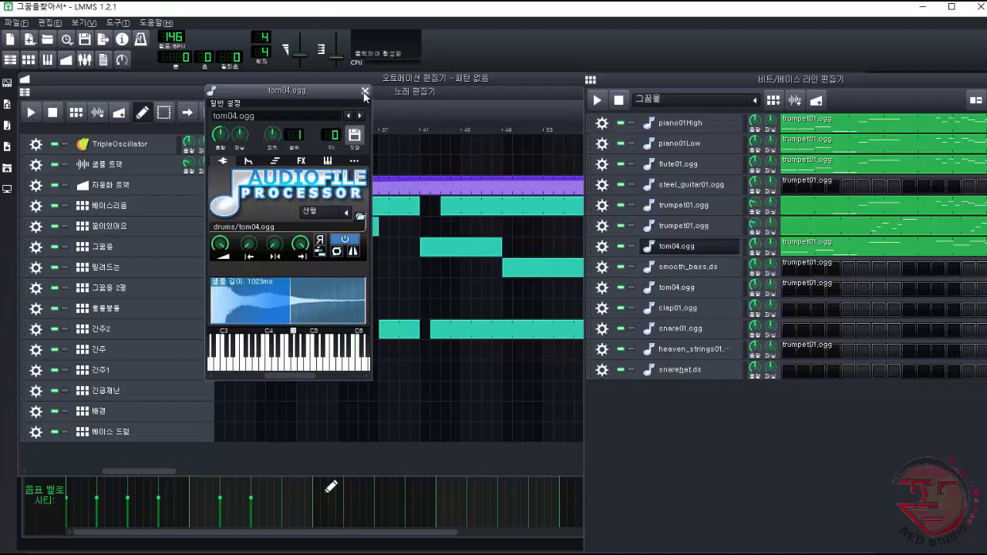
click(686, 248)
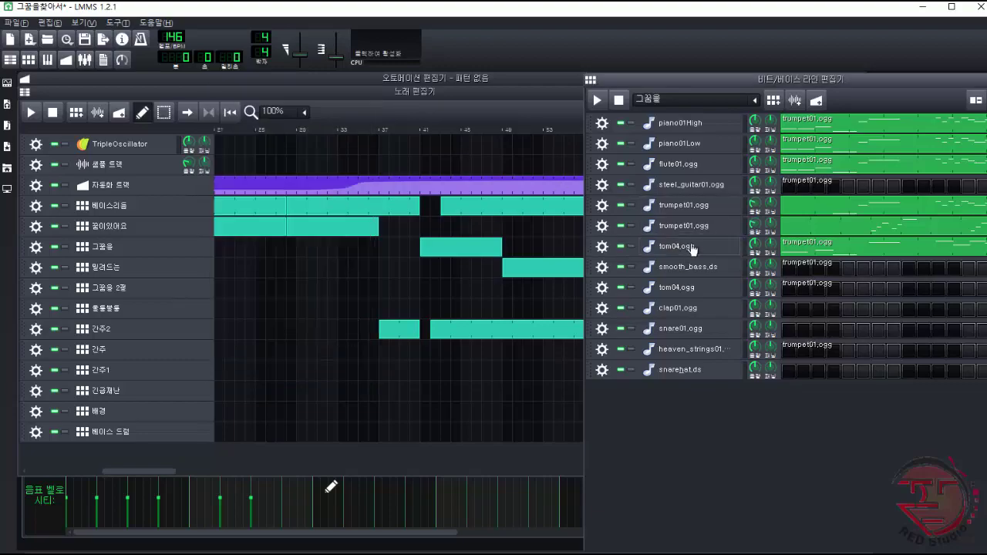
Step: Play and stop the 그꿈을 beat, and do the same with the 밀려드는 beat
click(595, 101)
click(618, 100)
click(754, 100)
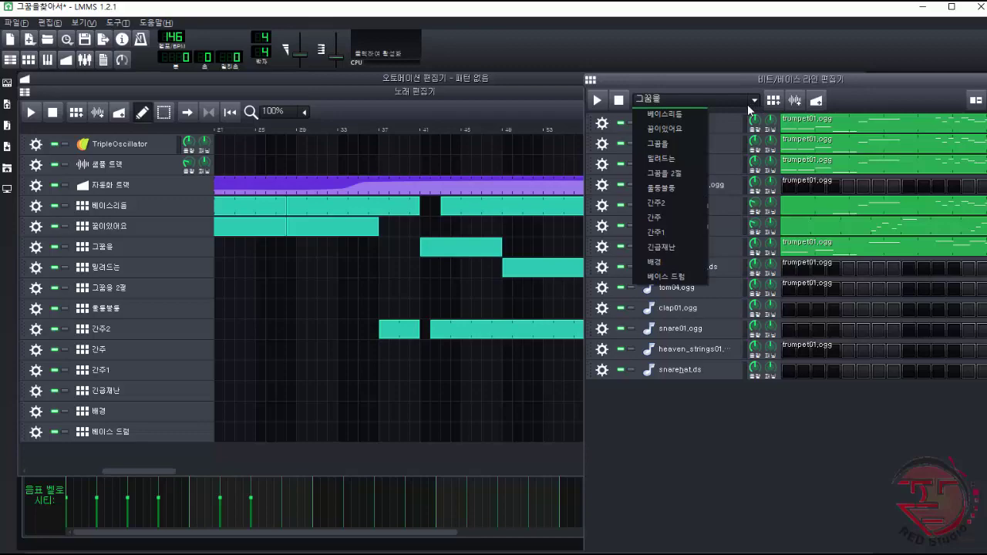
click(690, 160)
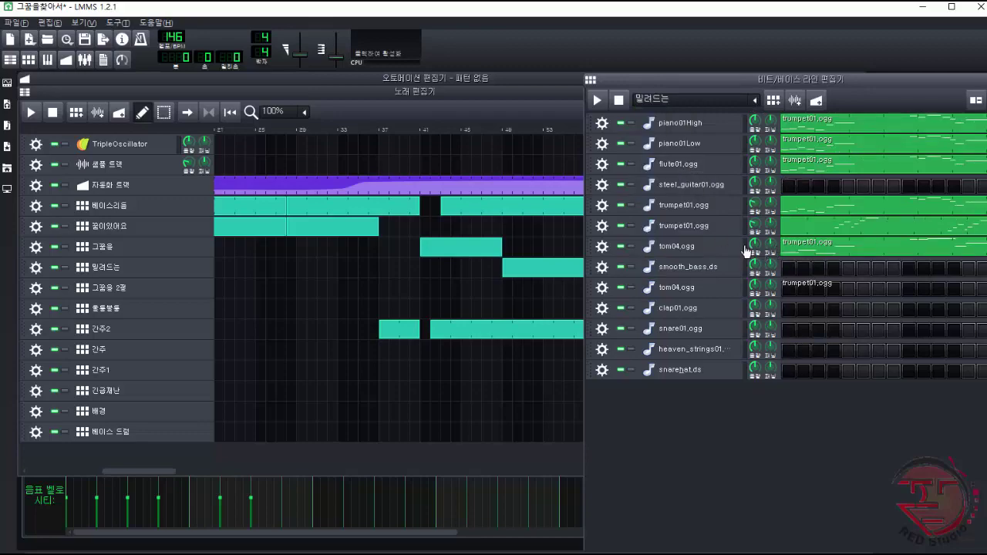
click(599, 98)
click(618, 99)
Step: Open the 밀려드는 beat's pattern on the piano01Low track in the Piano Roll, play it alone, and stop playback
double_click(883, 147)
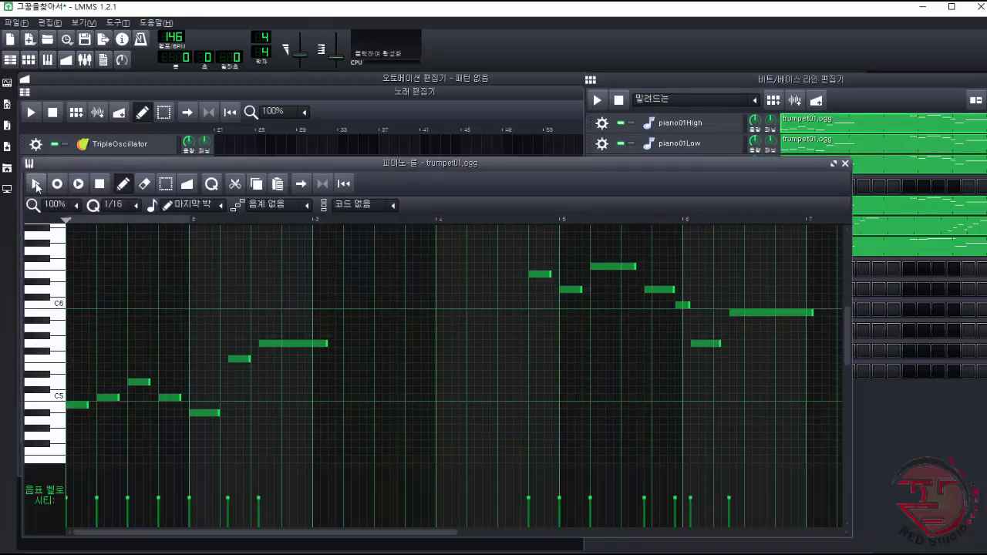
click(37, 185)
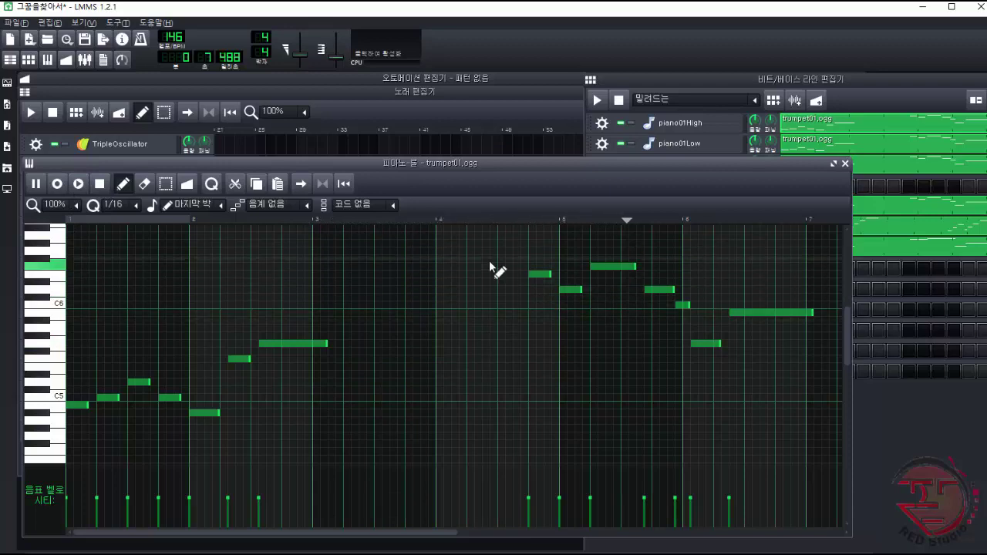
key(space)
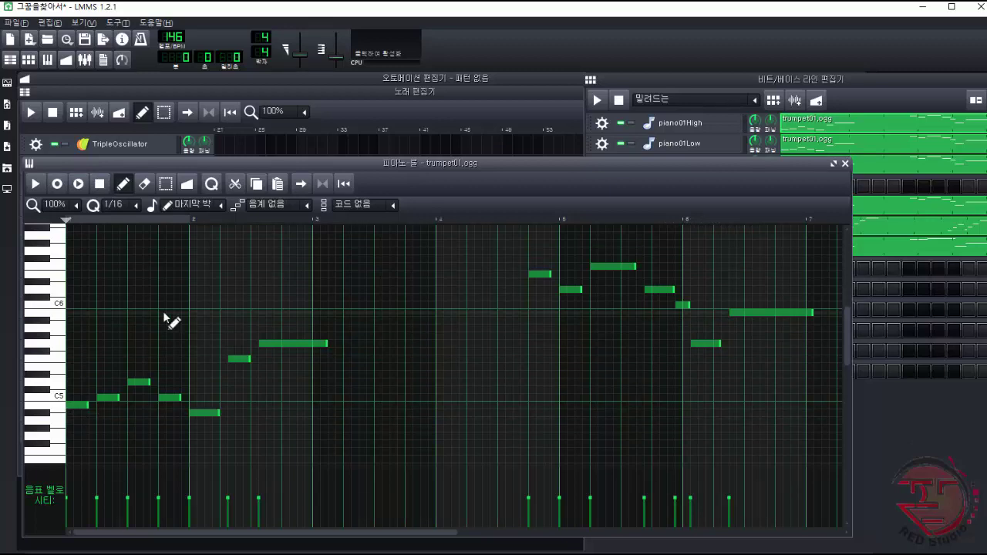
Step: Switch the Beat/Bassline Editor to the 그꿈을 2절 beat, play it, and stop playback
click(875, 96)
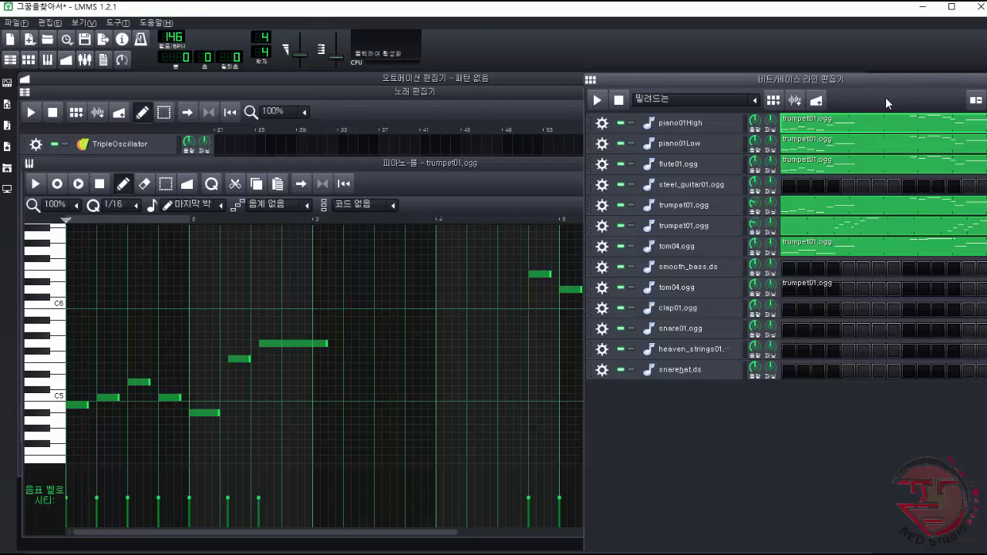
click(755, 101)
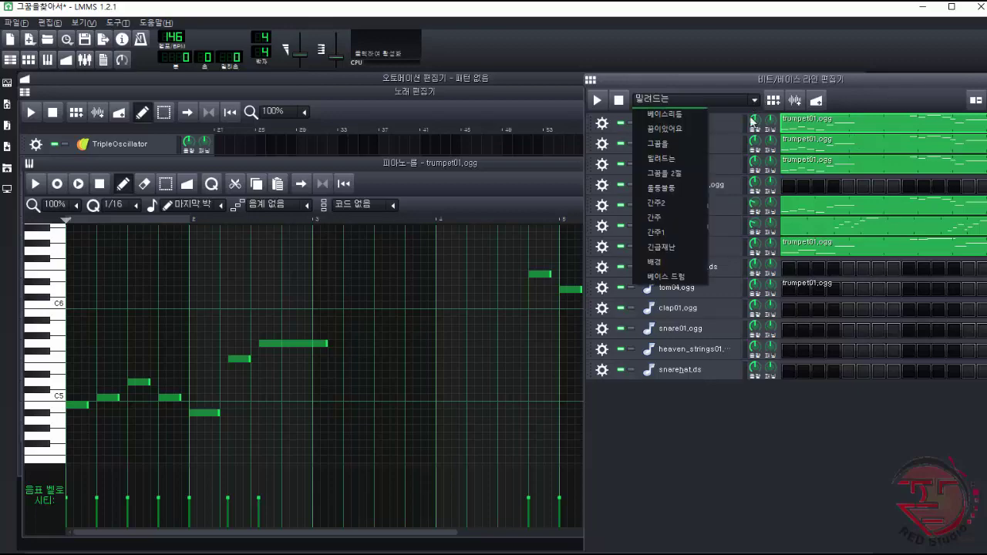
click(687, 174)
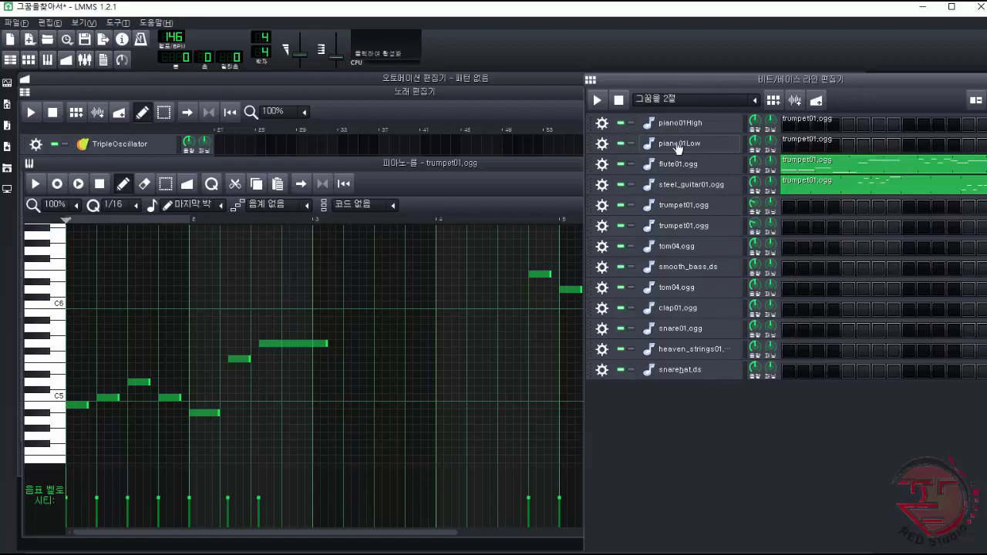
click(599, 101)
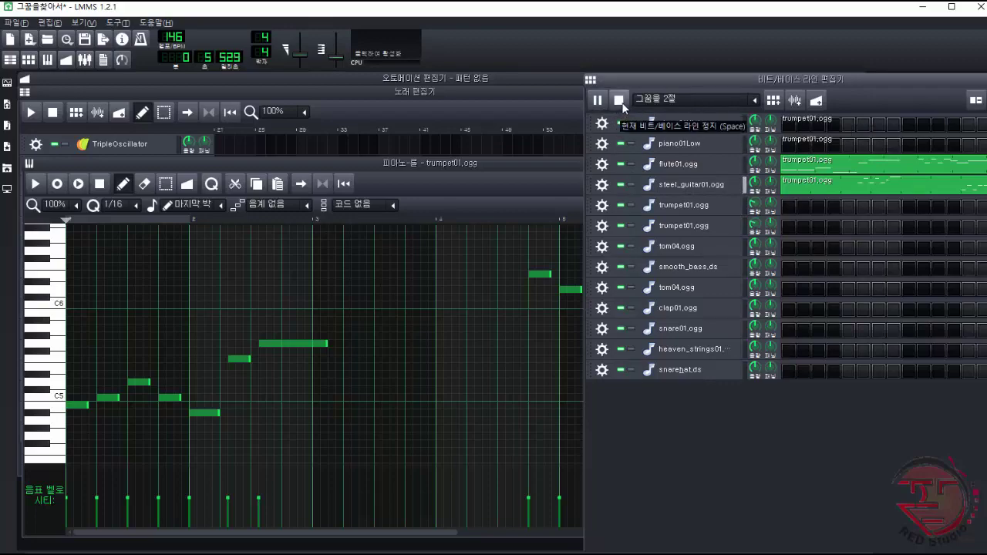
click(618, 101)
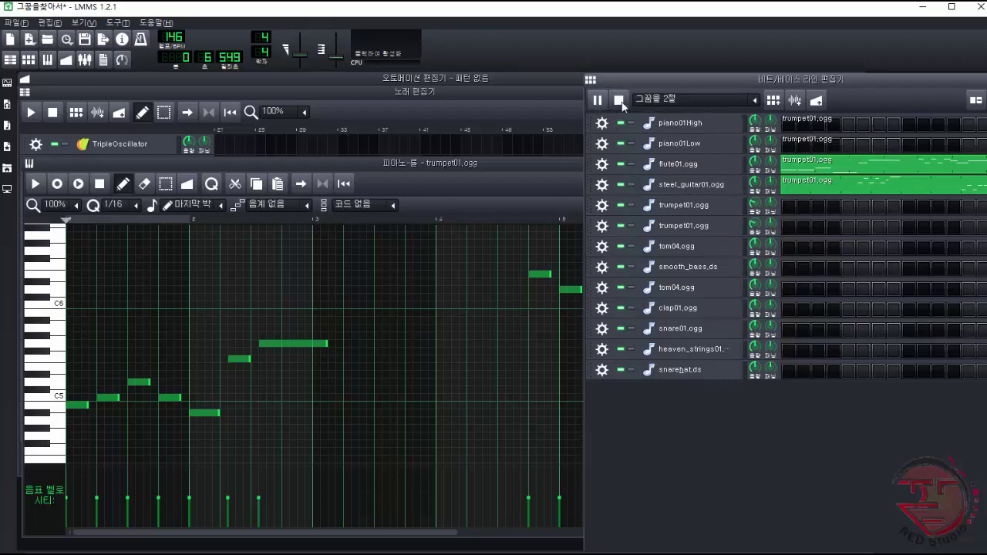
Step: Play the song in the Song Editor from just before the first 그꿈을 2절 block into the block that follows it, and stop
click(521, 128)
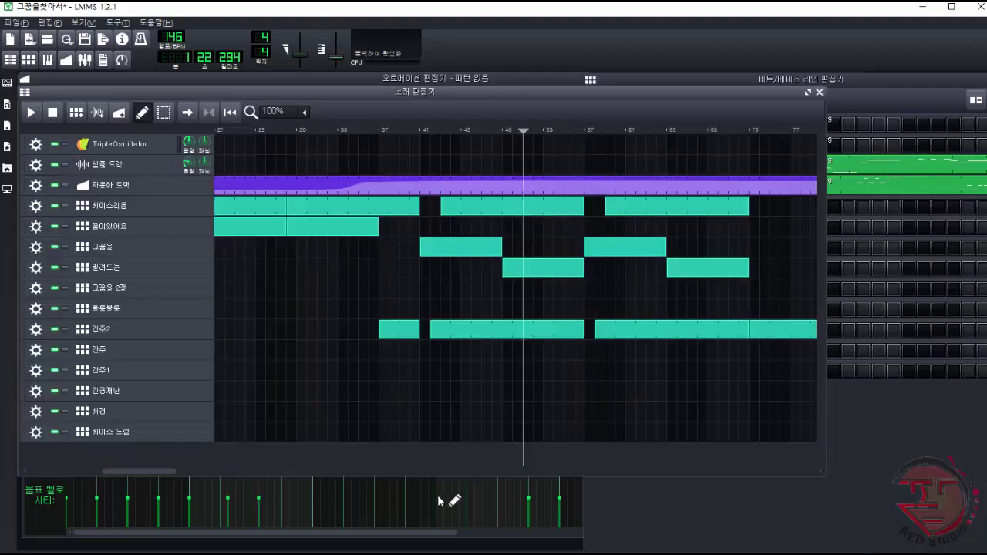
click(424, 471)
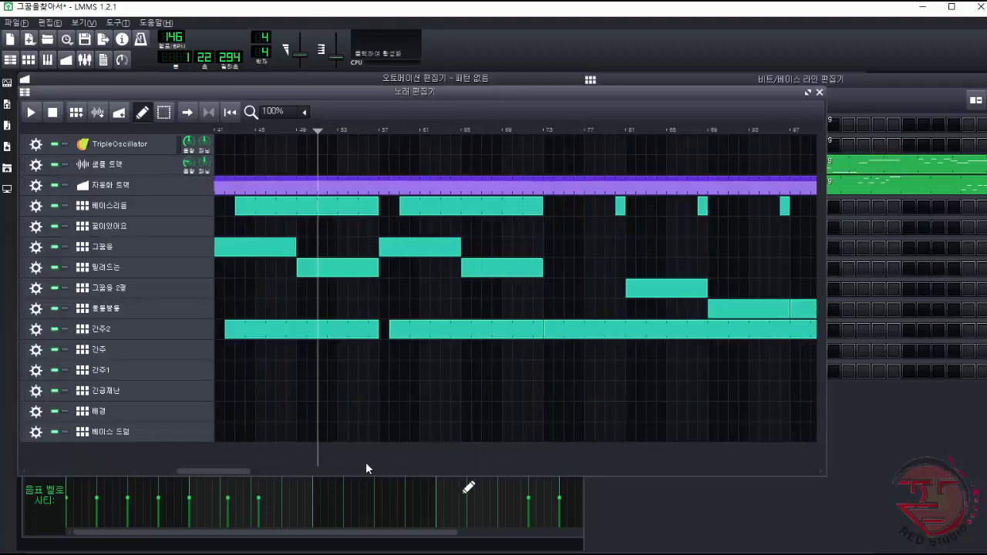
drag(227, 469, 348, 480)
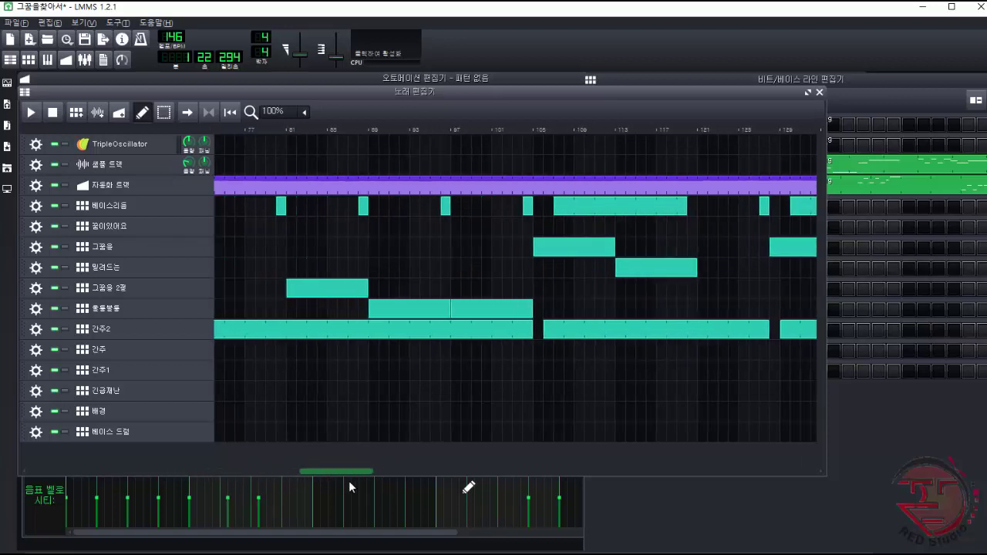
click(283, 128)
click(34, 112)
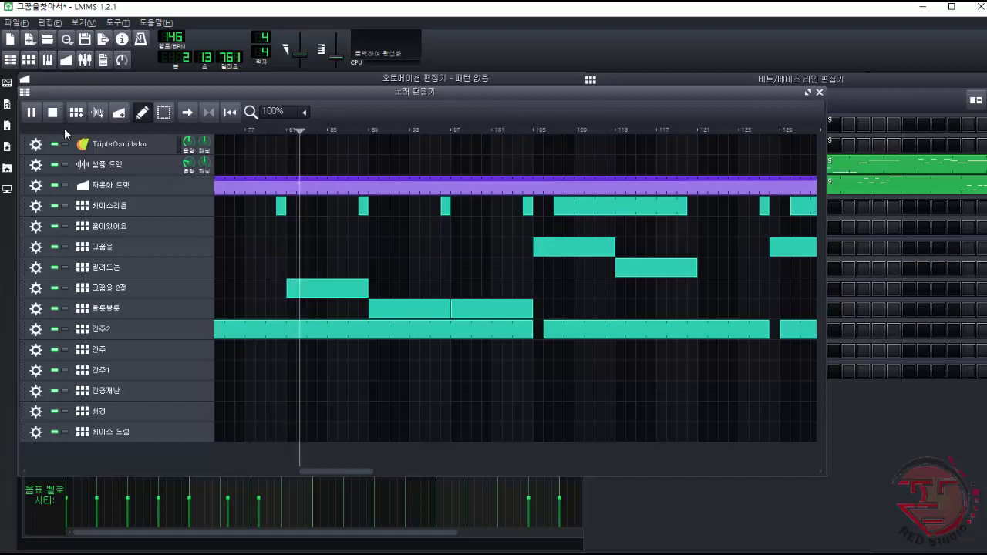
click(264, 128)
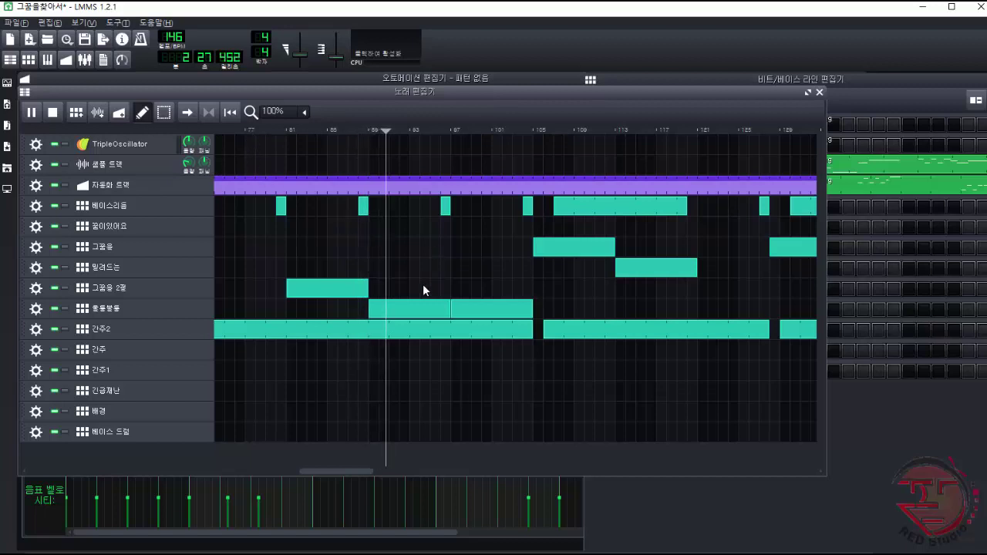
click(53, 115)
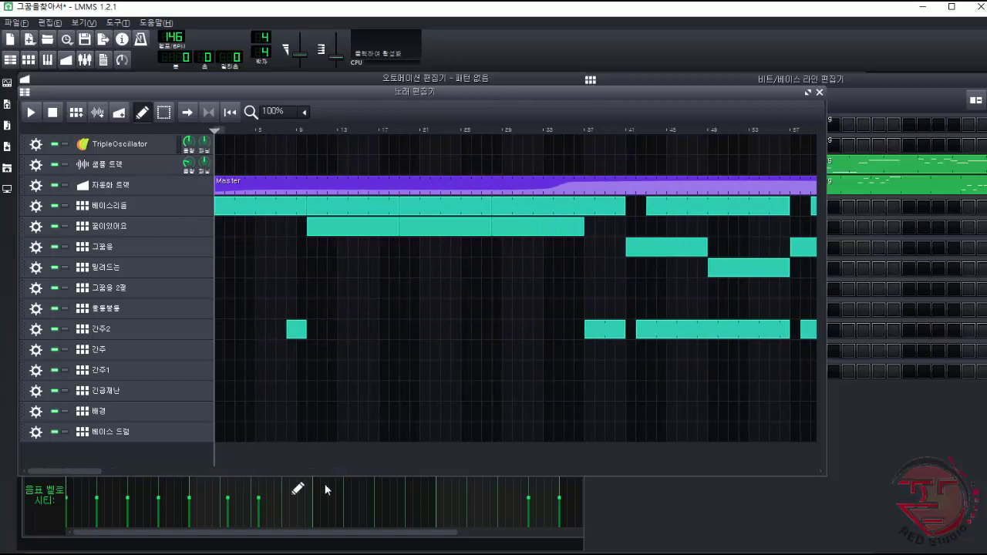
Step: Look through the Song Editor arrangement as far as the 울퉁불퉁 blocks, and play and stop the 그꿈을 2절 beat in the Beat/Bassline Editor
click(474, 471)
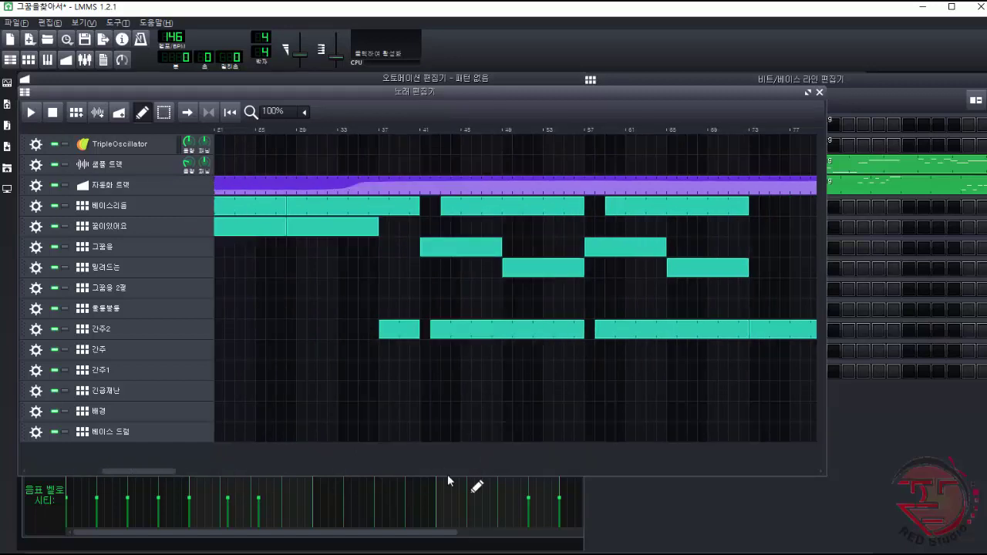
click(537, 469)
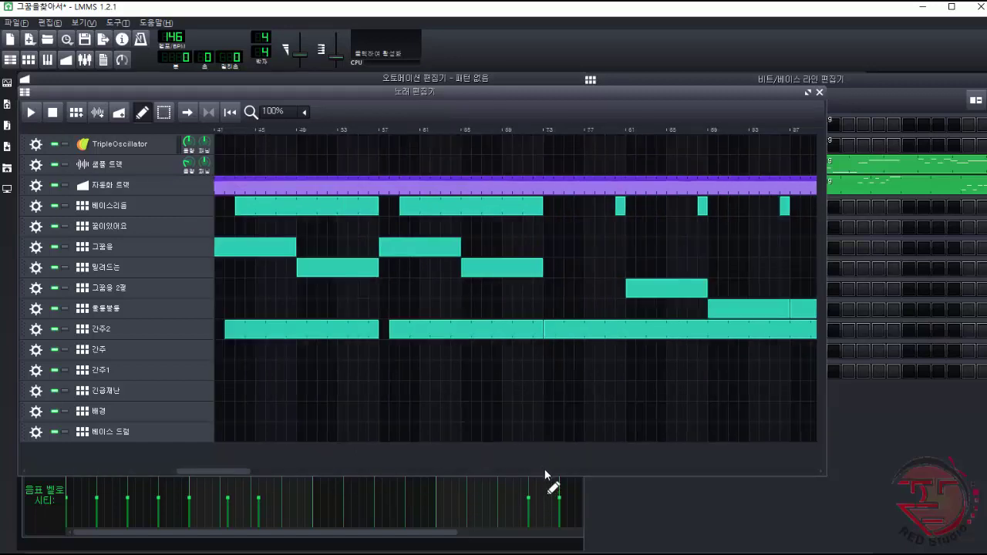
click(549, 469)
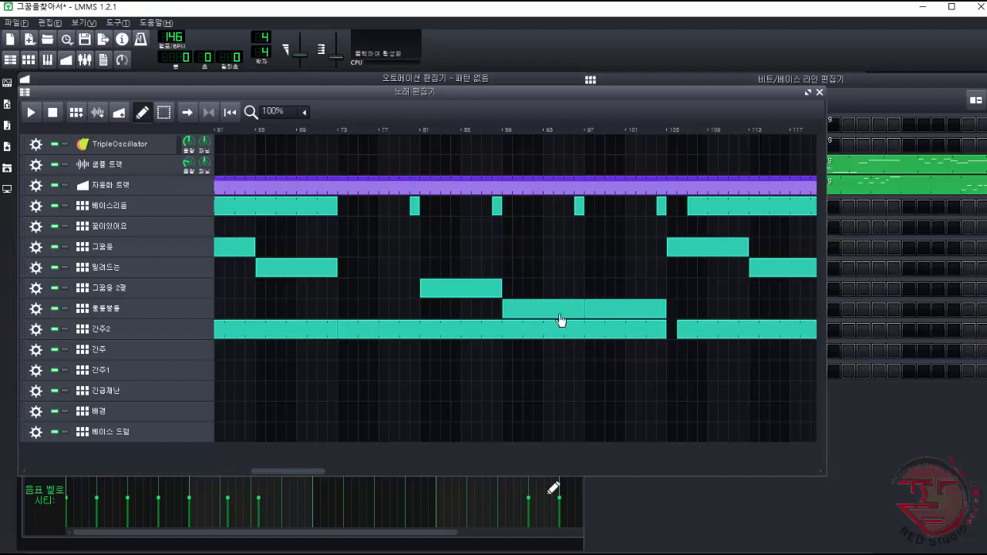
click(891, 95)
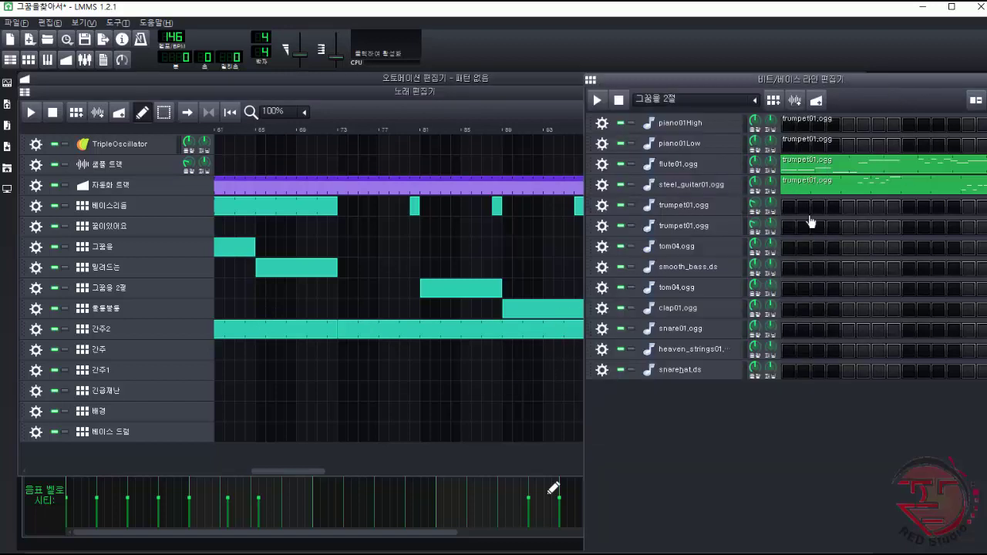
click(603, 102)
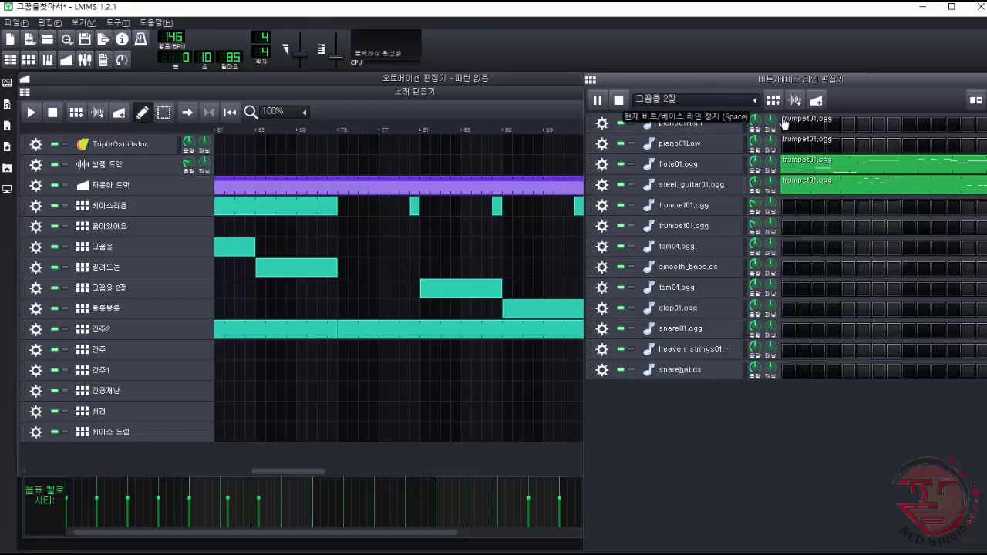
click(619, 101)
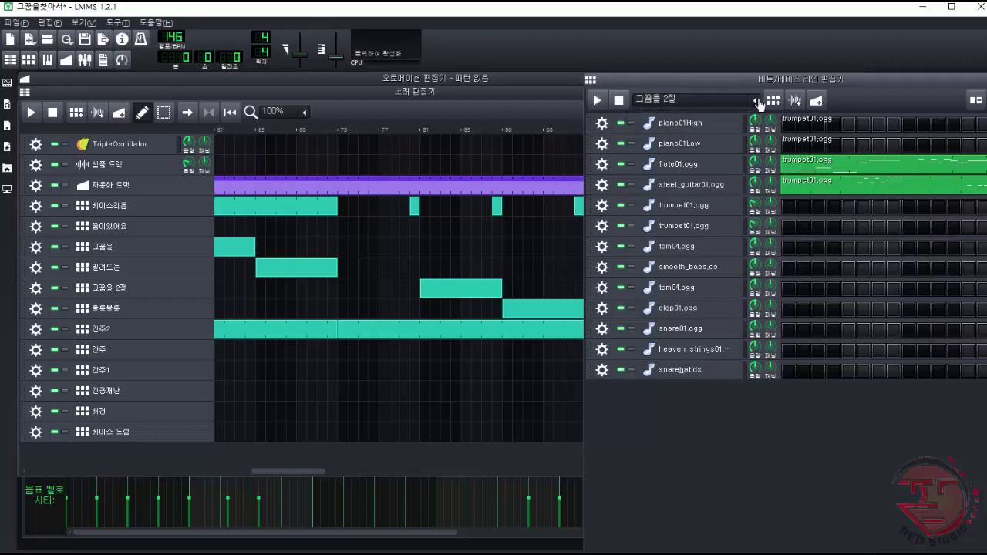
Step: Switch the Beat/Bassline Editor to the 울퉁불퉁 beat, play it, and stop playback
click(755, 101)
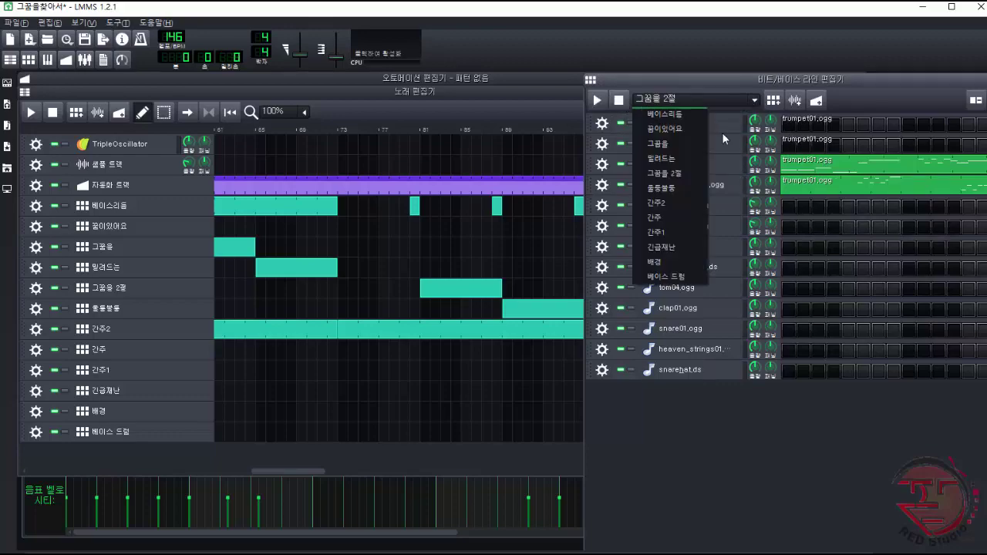
click(678, 187)
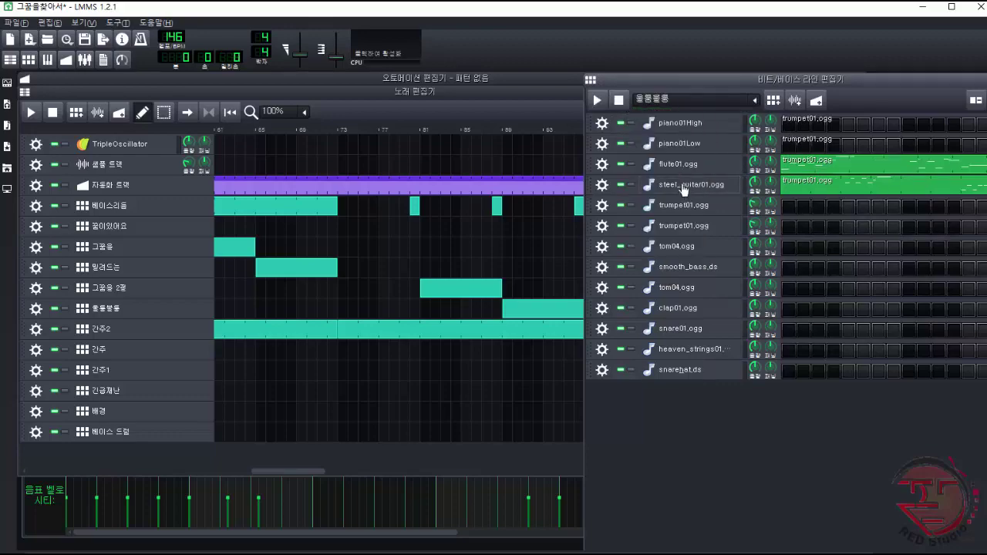
click(598, 101)
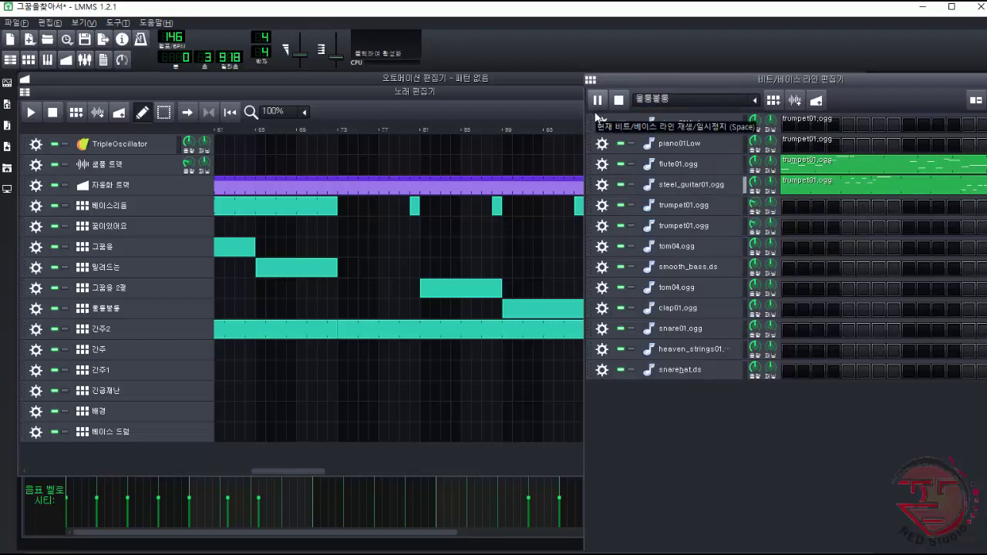
click(618, 102)
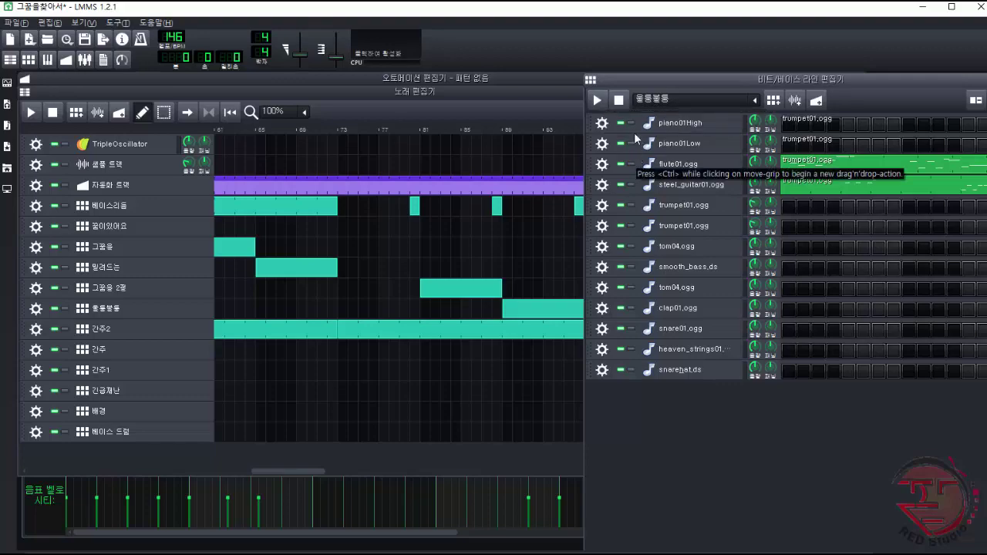
Step: Place the song position within the first 울퉁불퉁 block, back inside the 그꿈을 2절 block, and at that block's end
click(546, 128)
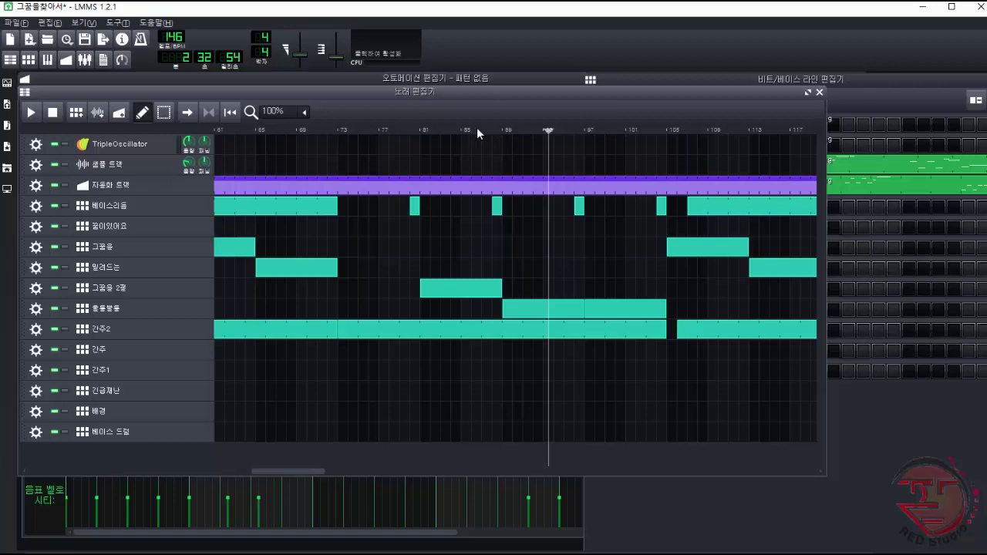
click(458, 130)
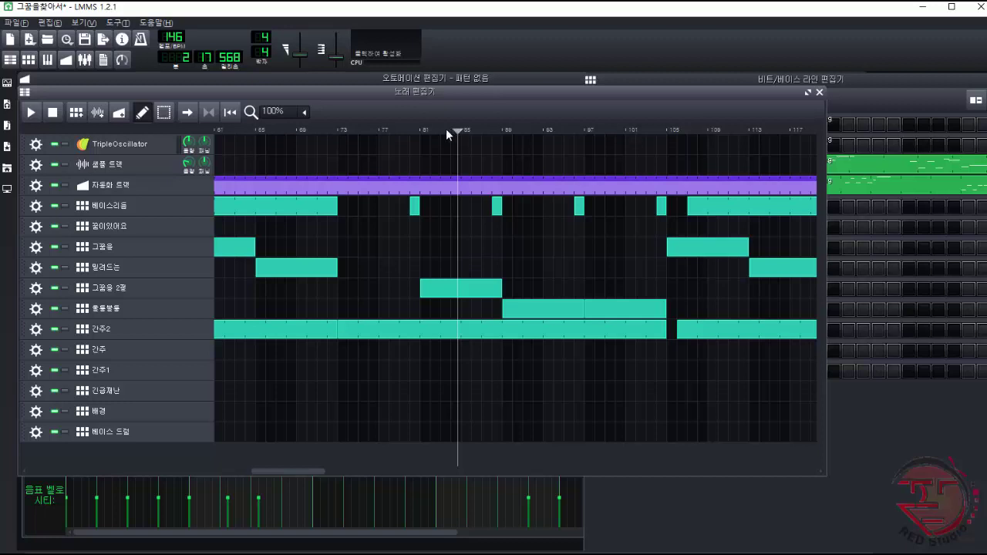
click(497, 128)
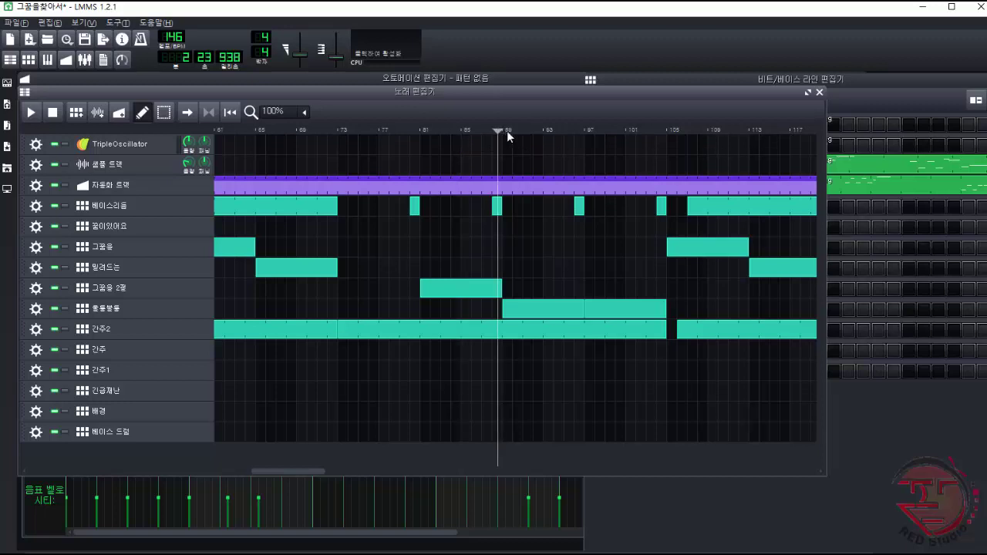
Step: Play the 간주2 beat in the Beat/Bassline Editor, switch to the 간주 beat during playback, and stop
click(909, 92)
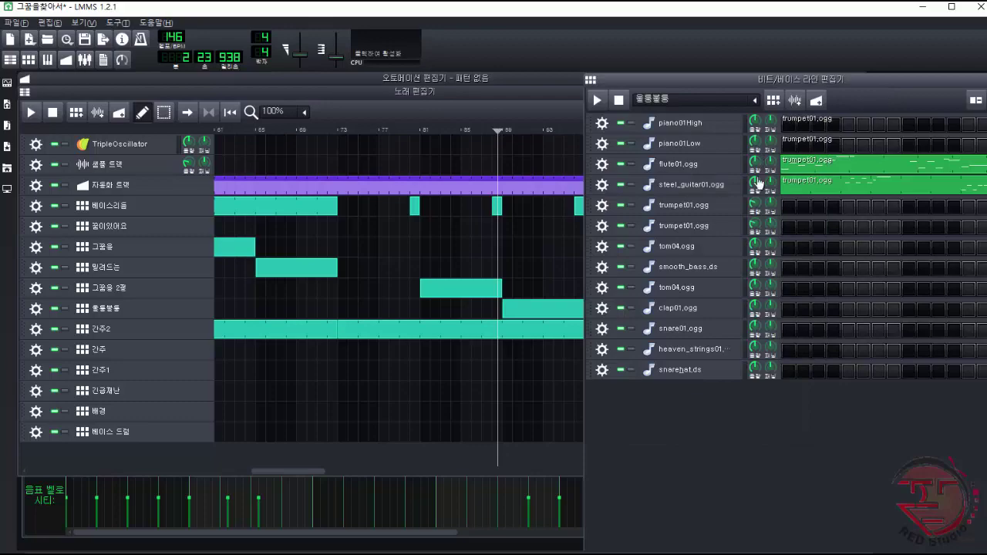
click(746, 99)
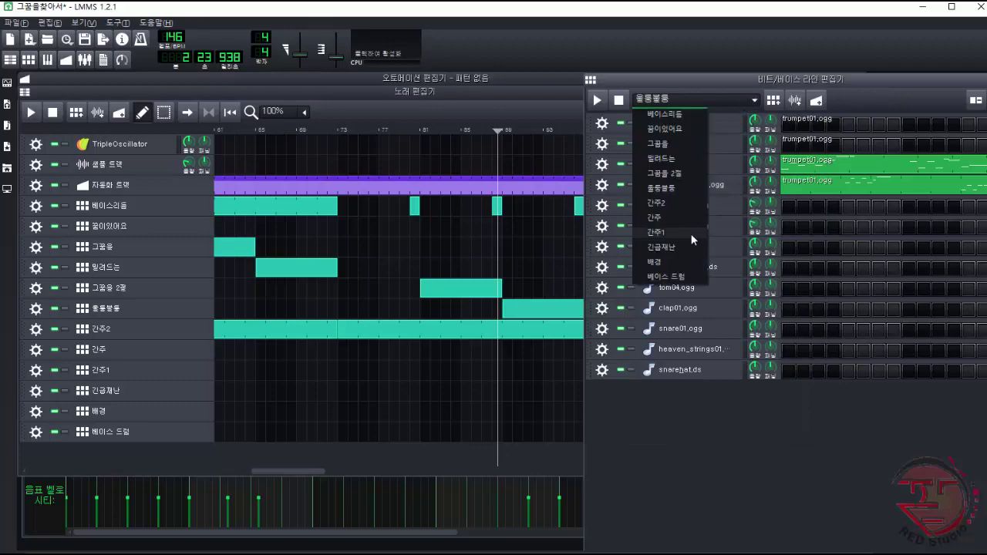
click(688, 202)
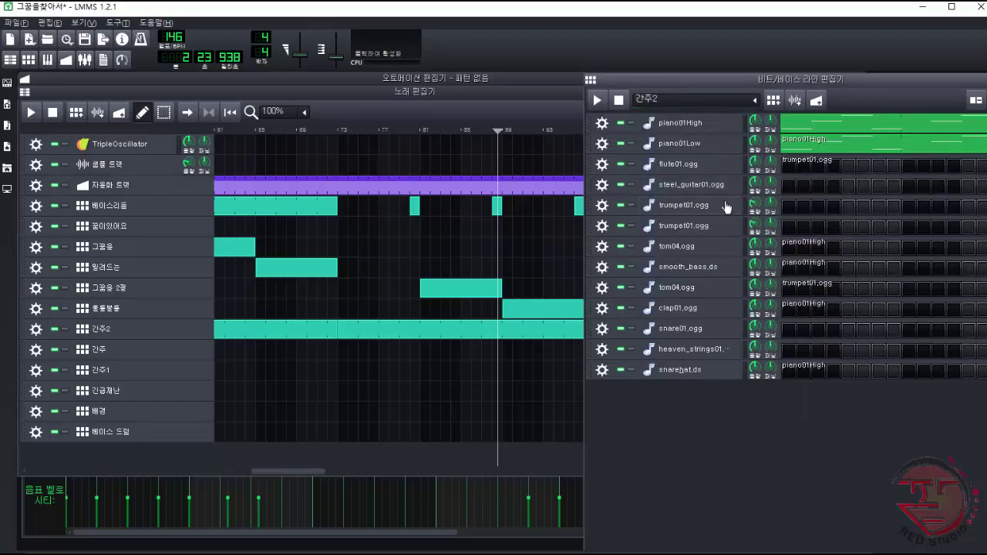
click(596, 101)
click(753, 100)
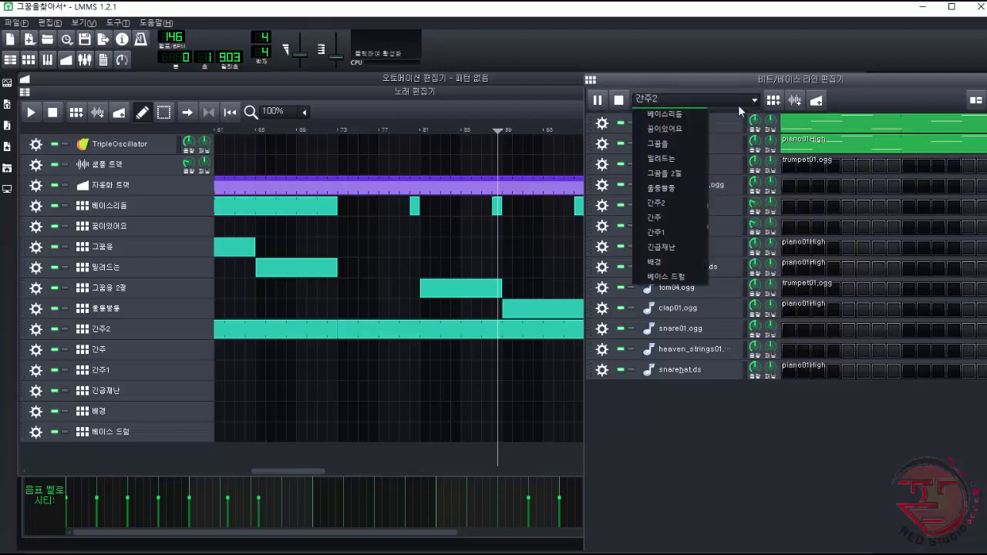
click(683, 217)
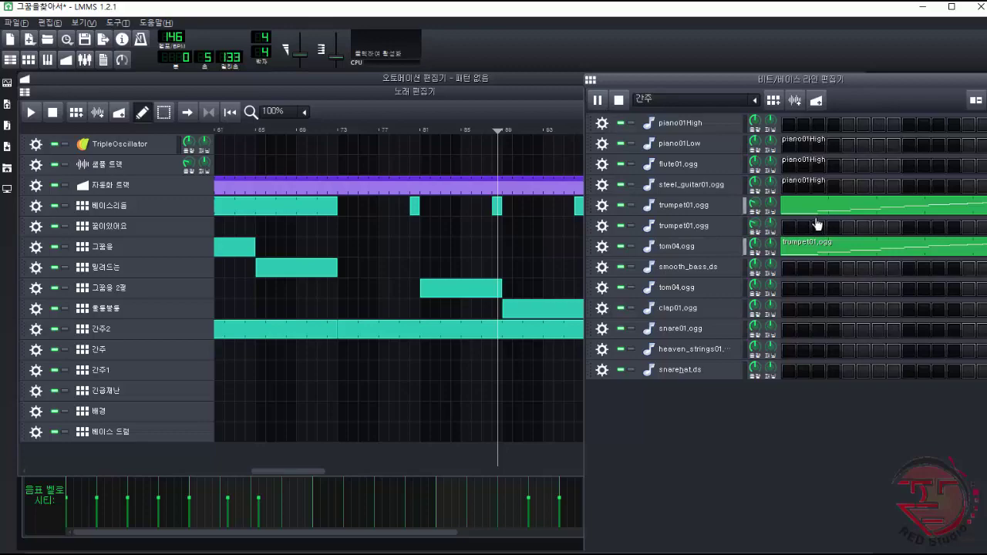
click(619, 101)
Step: Play the song in the Song Editor from just after the last 간주2 block into the closing 간주1 section
click(513, 133)
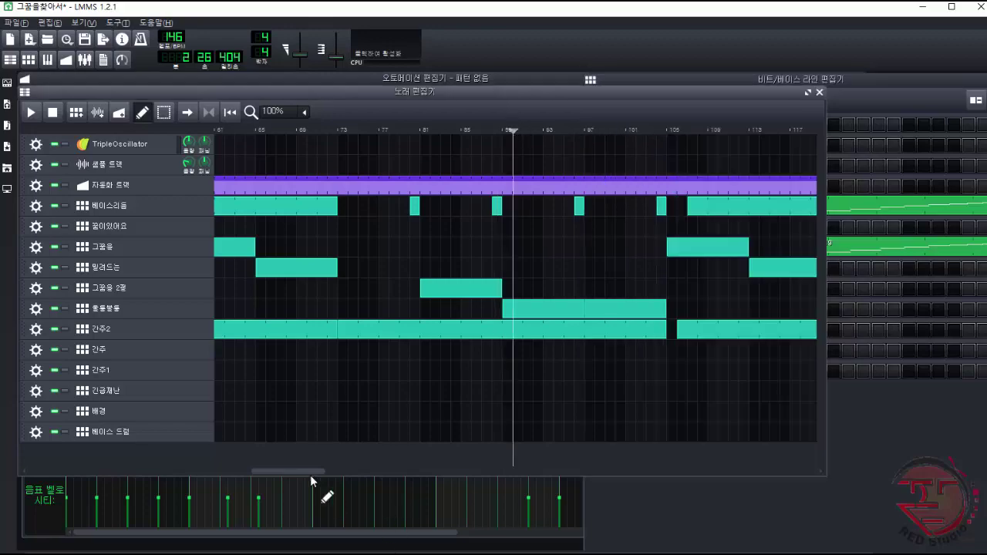
drag(309, 472, 621, 497)
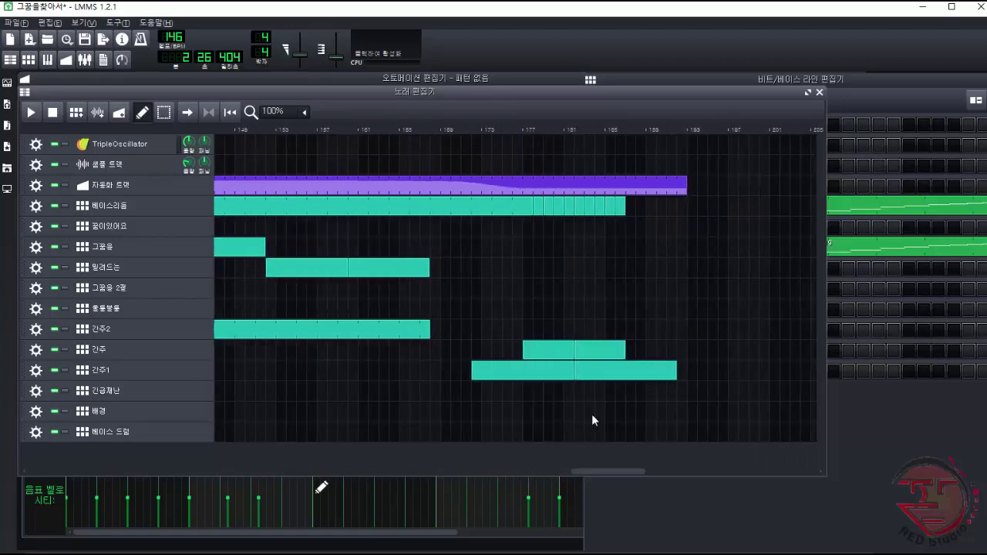
click(490, 129)
click(437, 130)
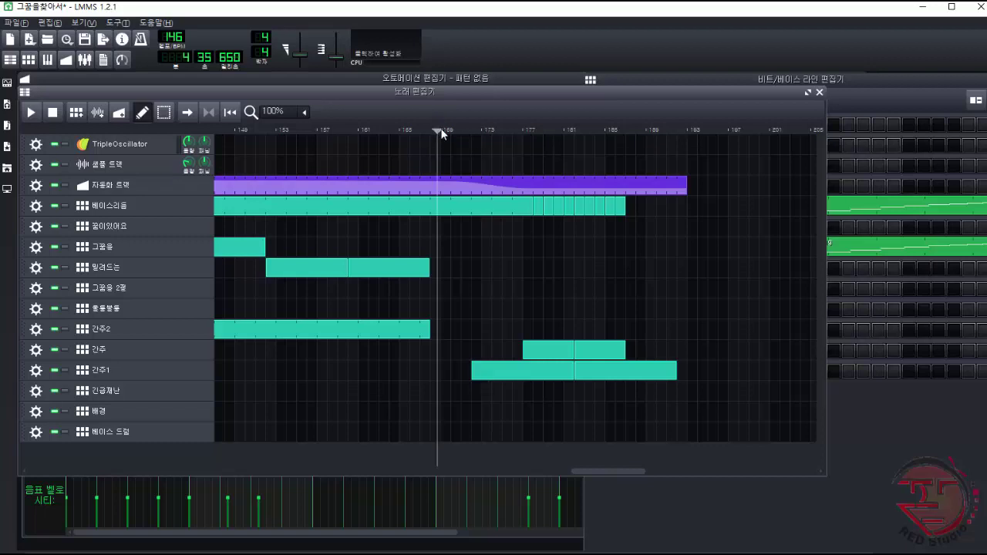
click(28, 114)
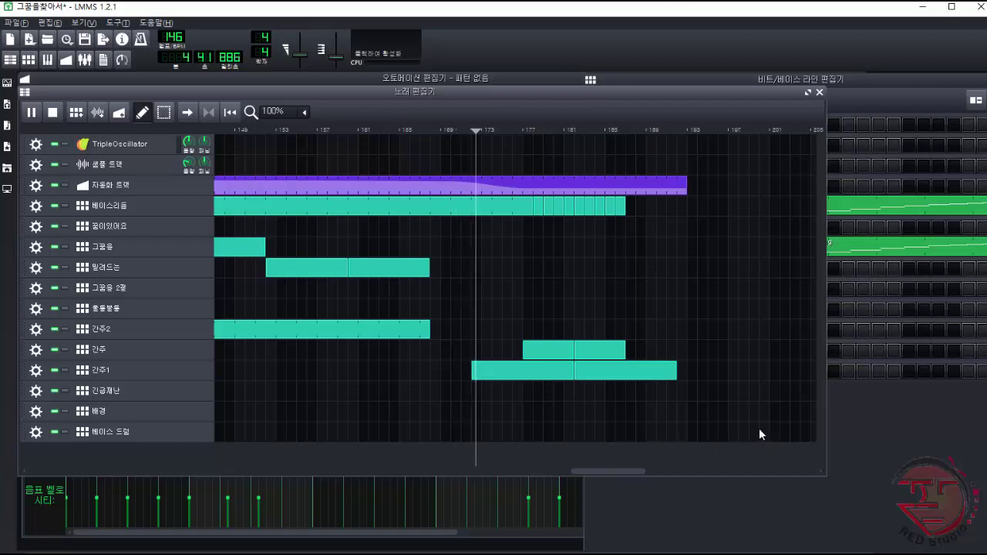
Step: Compare the 간주 and 간주1 beats in the Beat/Bassline Editor while the song plays, ending on 간주, and stop playback
click(895, 448)
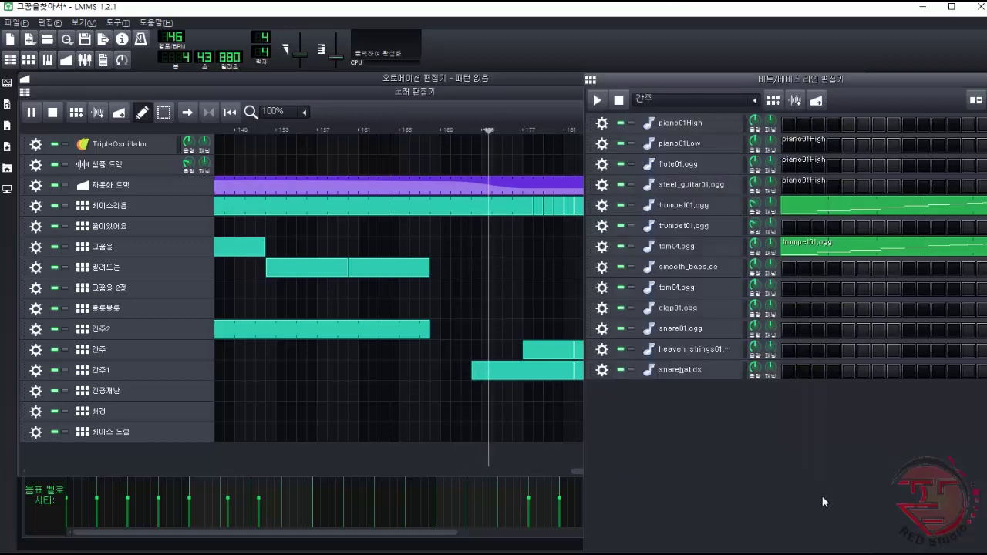
click(757, 99)
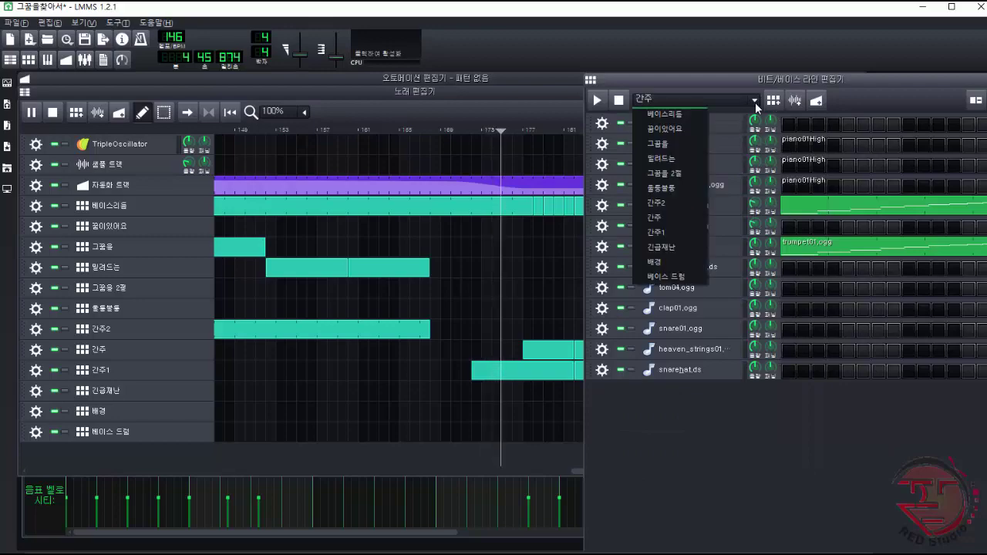
click(672, 217)
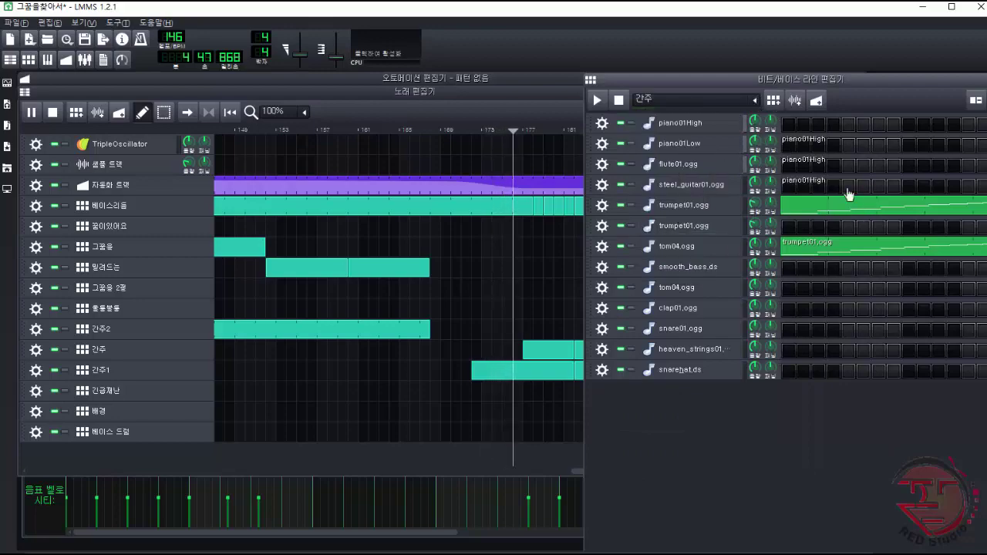
click(754, 99)
click(674, 232)
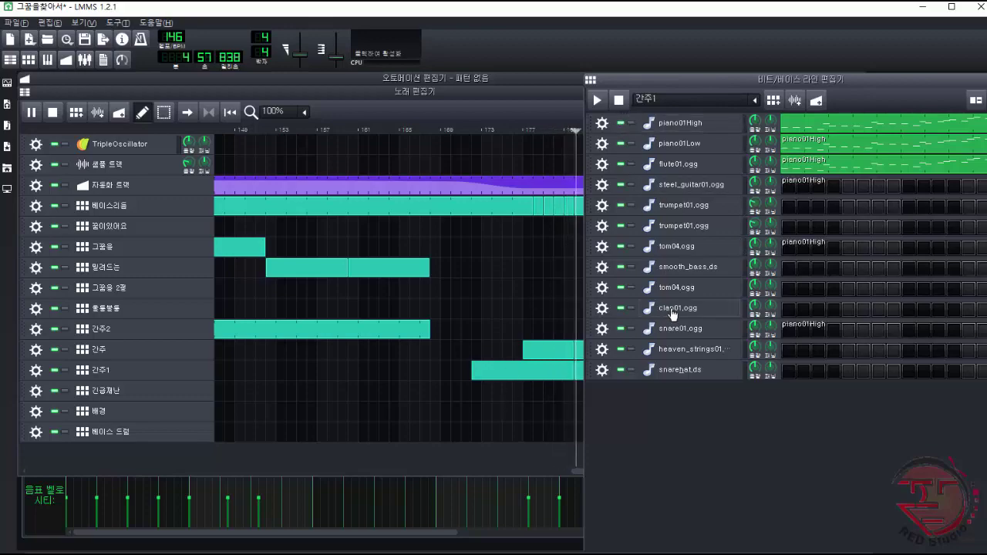
click(751, 101)
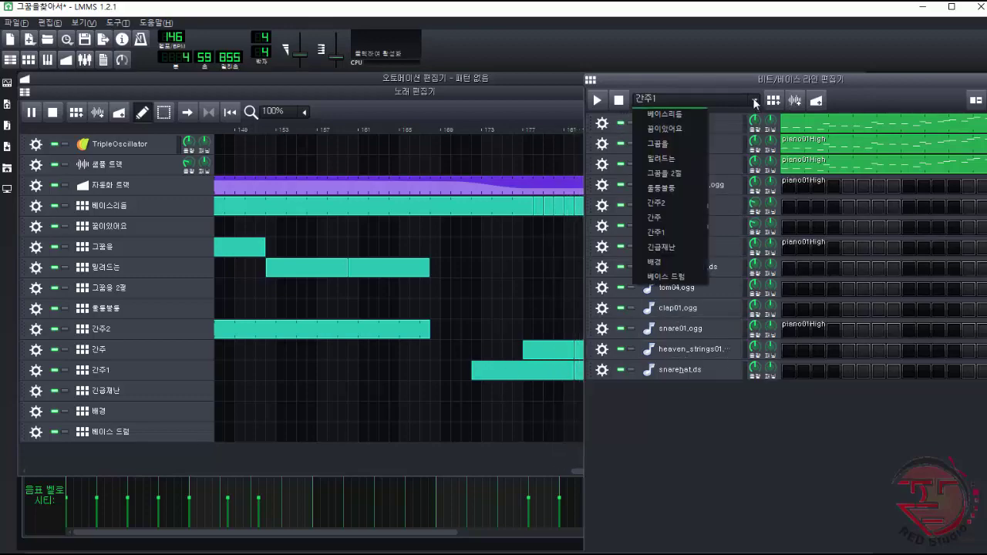
click(671, 218)
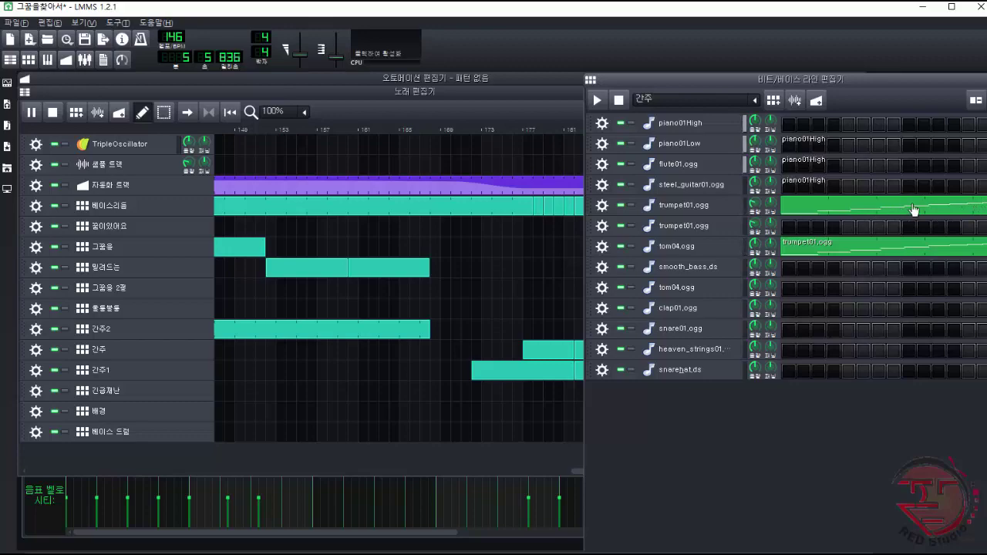
click(619, 100)
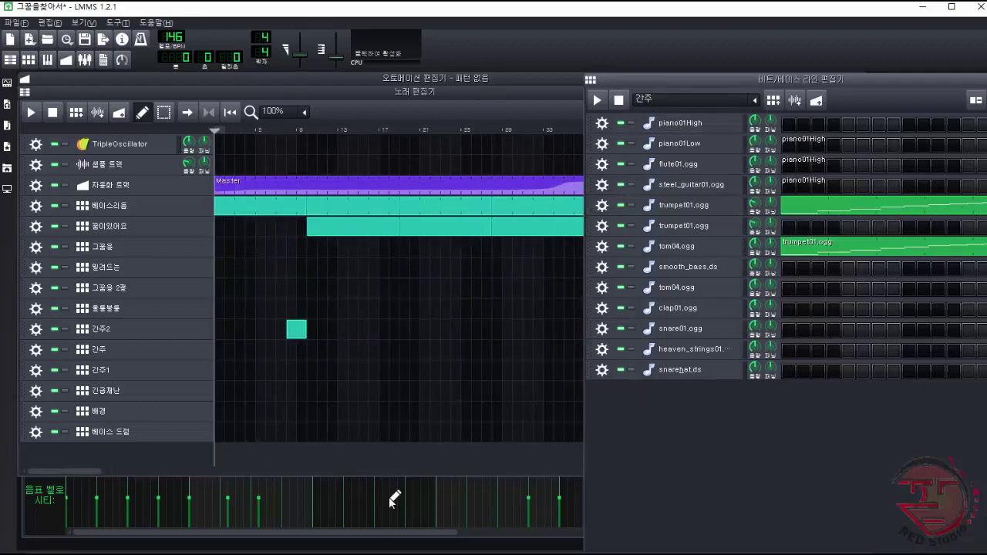
Step: Show the song's ending in the Song Editor, play the 간주 beat, switch to 간주1 during playback, and stop
click(465, 458)
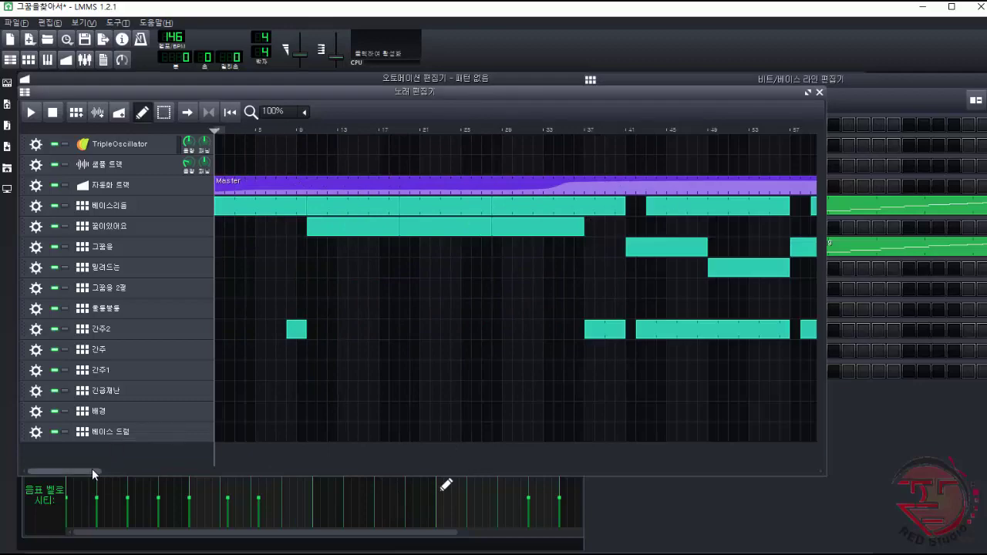
drag(91, 469, 663, 481)
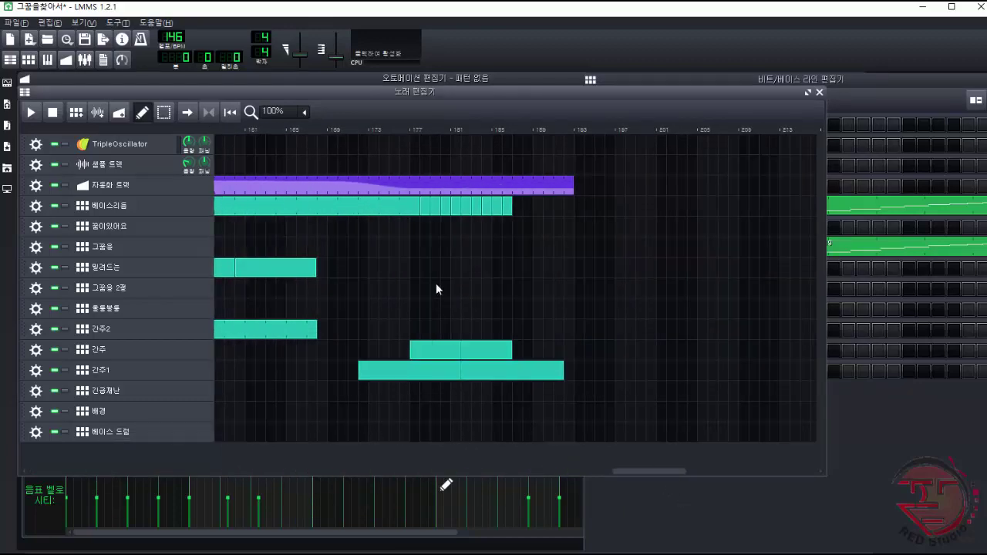
click(924, 97)
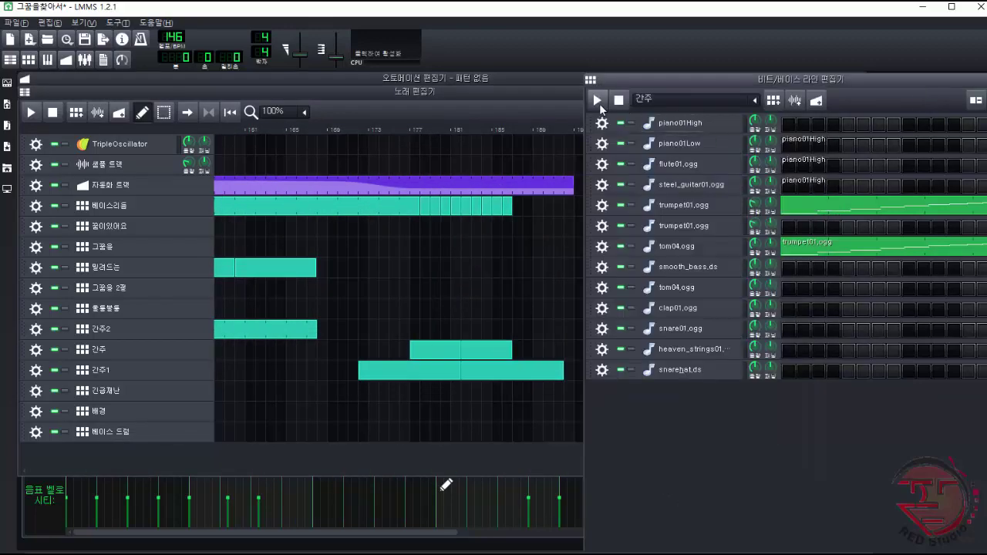
click(598, 101)
click(753, 101)
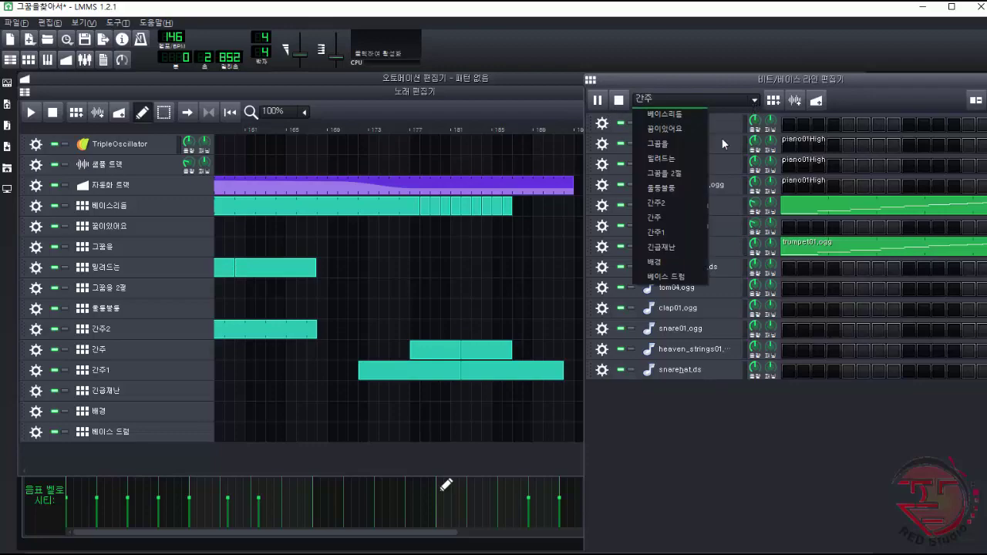
click(679, 233)
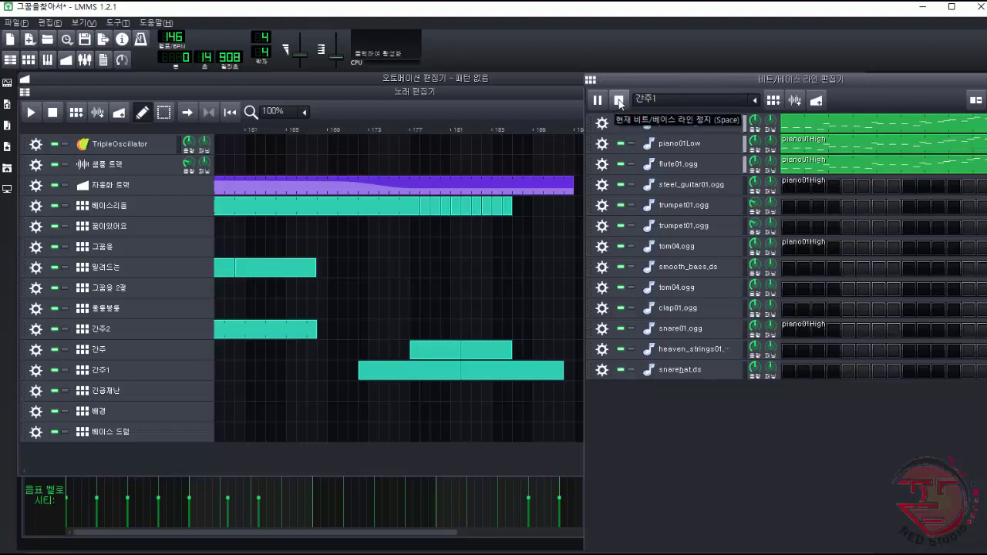
click(619, 103)
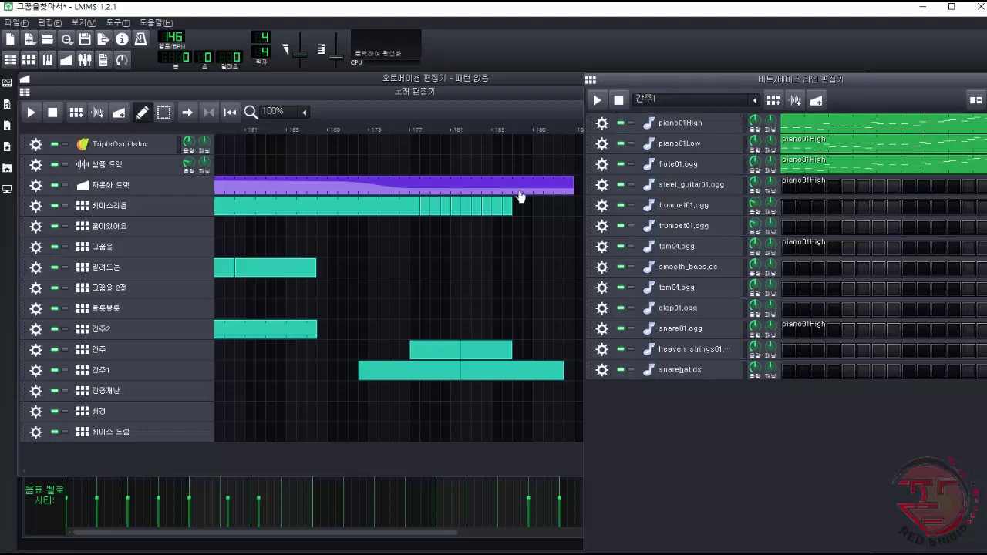
Step: Return the Song Editor to the early bars of the song and open the FX mixer, placing it fully in view
click(447, 127)
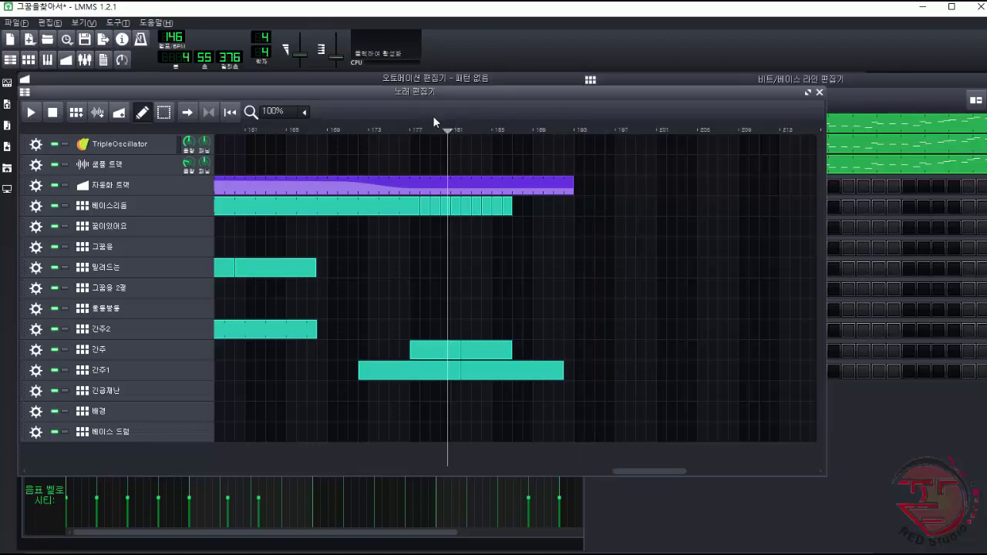
drag(447, 132, 368, 145)
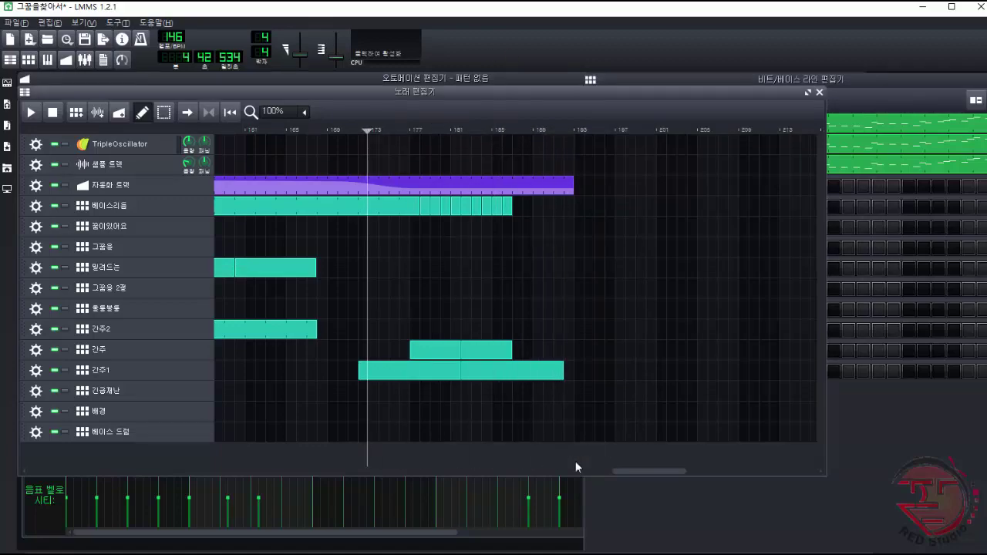
drag(651, 469, 93, 469)
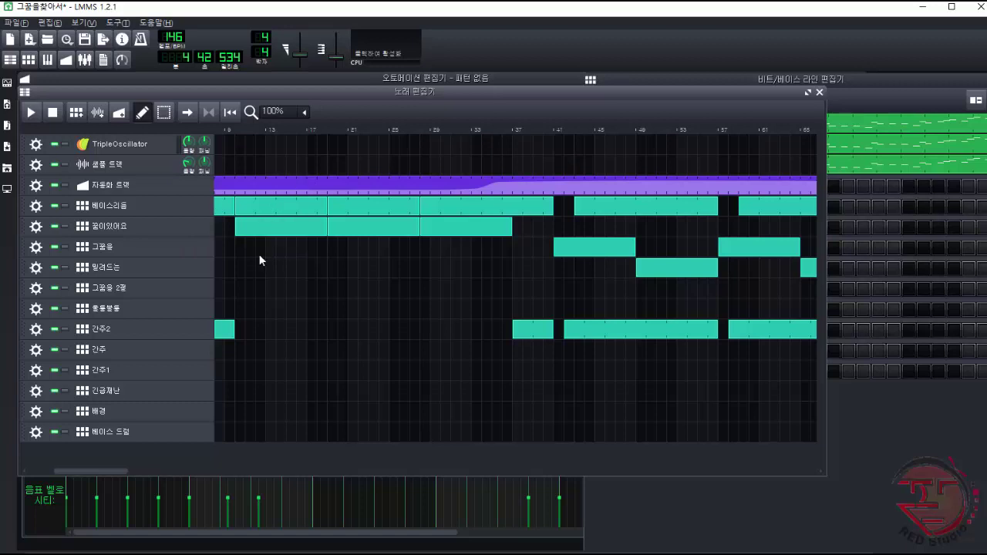
click(84, 60)
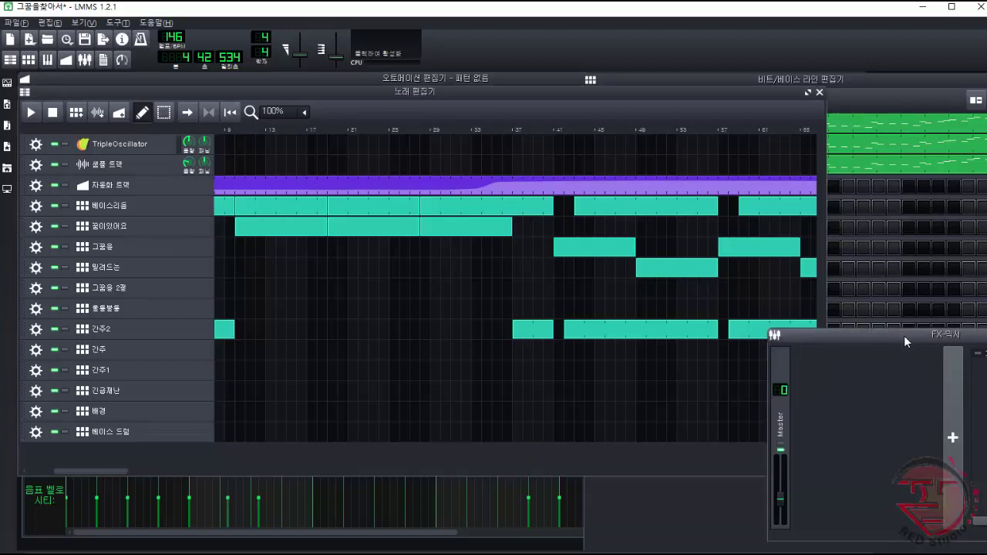
drag(903, 336, 731, 340)
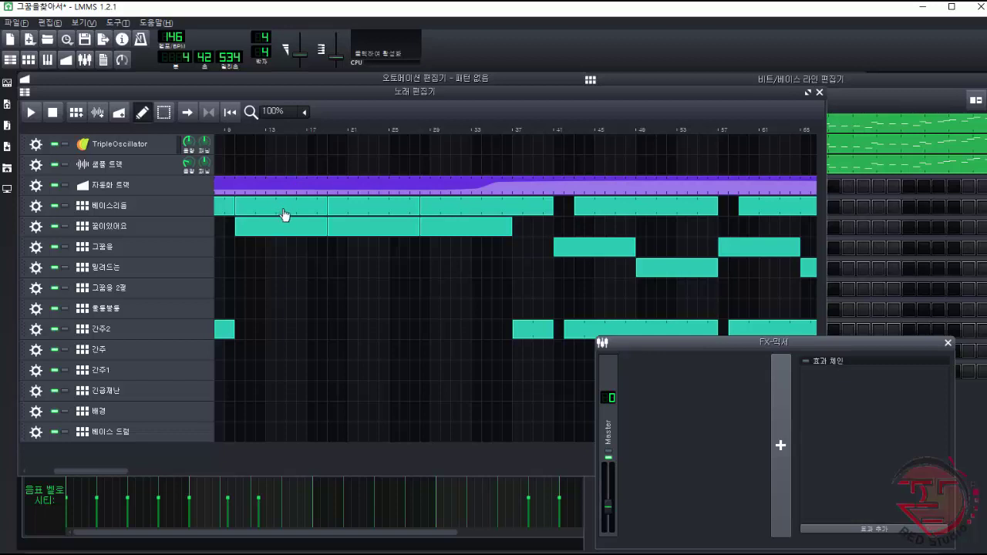
Step: Play the song from about bar 38 with the FX mixer open to check the Master fader, and stop
click(528, 131)
click(31, 114)
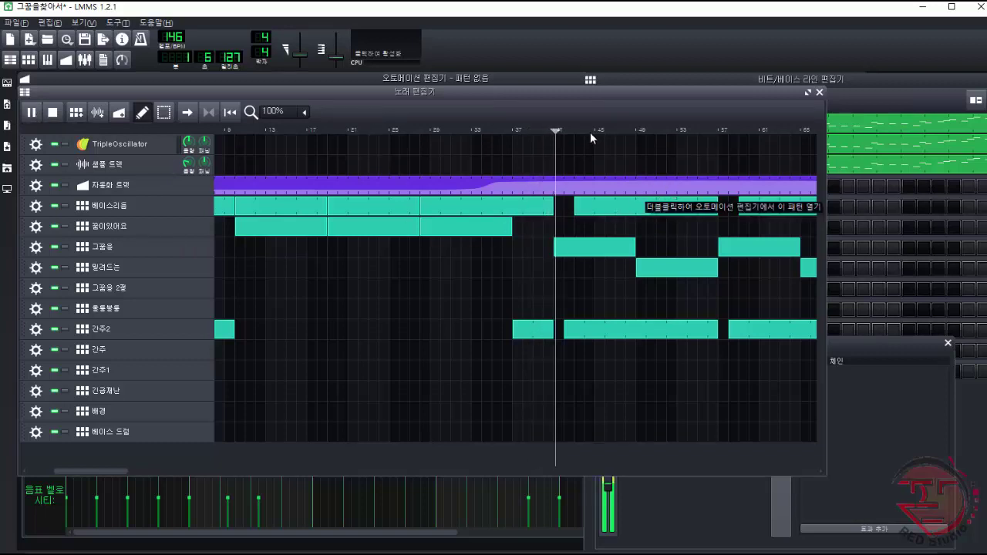
click(53, 111)
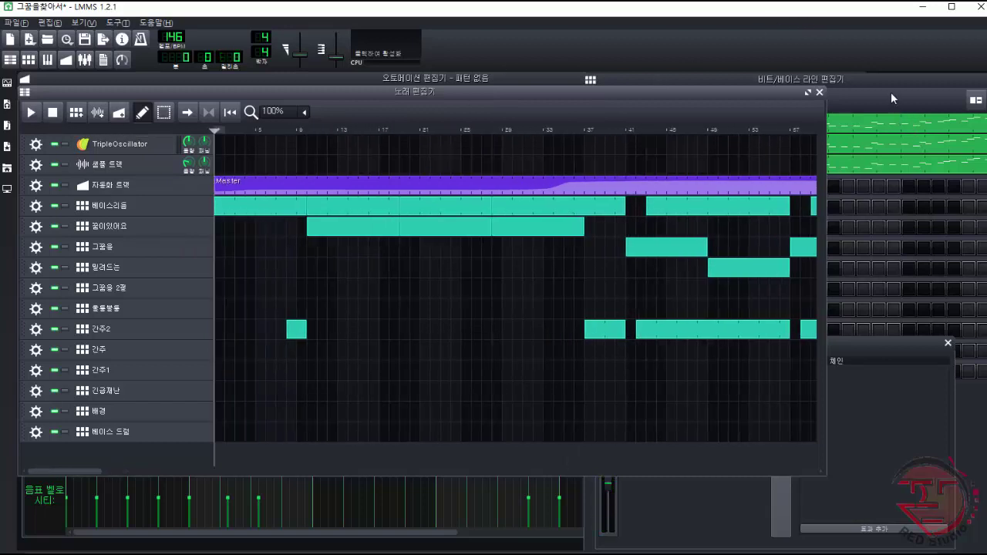
Step: Select the 베이스리듬 beat in the Beat/Bassline Editor, play it, and stop playback
click(835, 97)
click(752, 100)
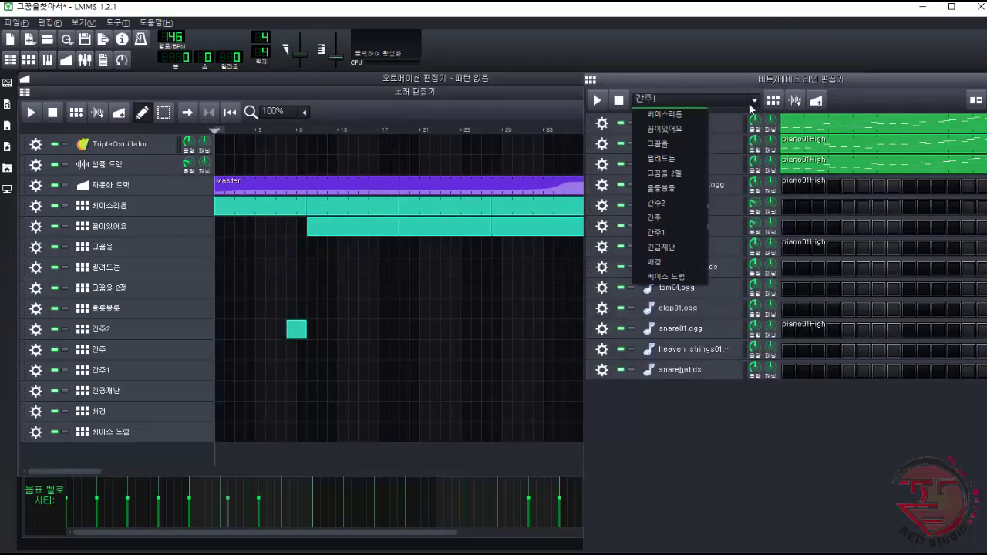
click(681, 114)
click(593, 103)
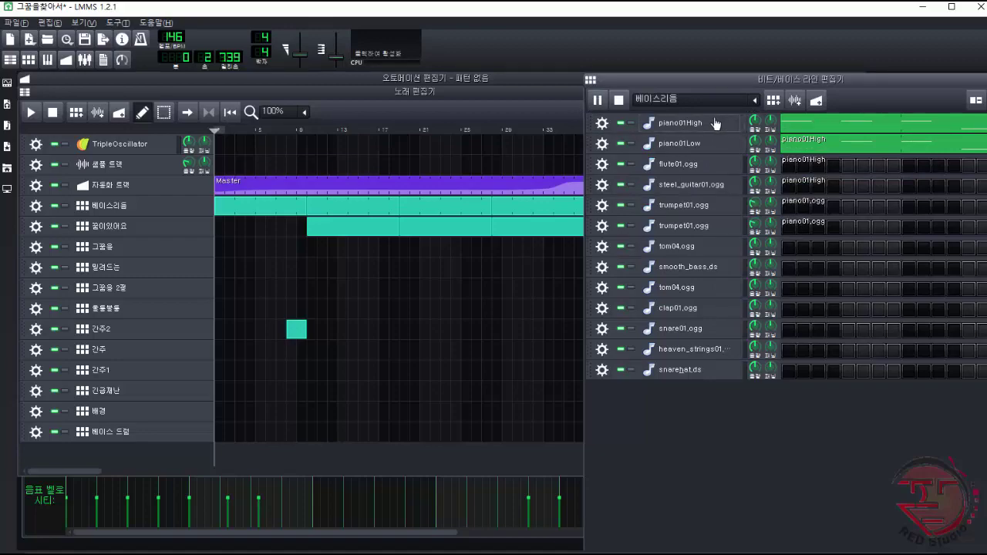
click(620, 101)
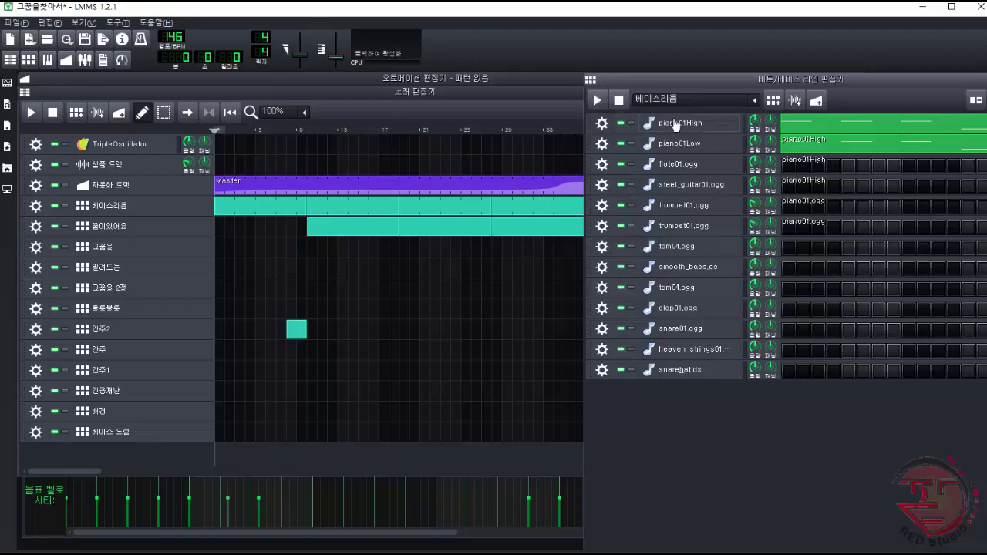
Step: Play the song from the beginning, jump ahead to about bar 30 during playback, and stop before the 그꿈을 section
click(31, 113)
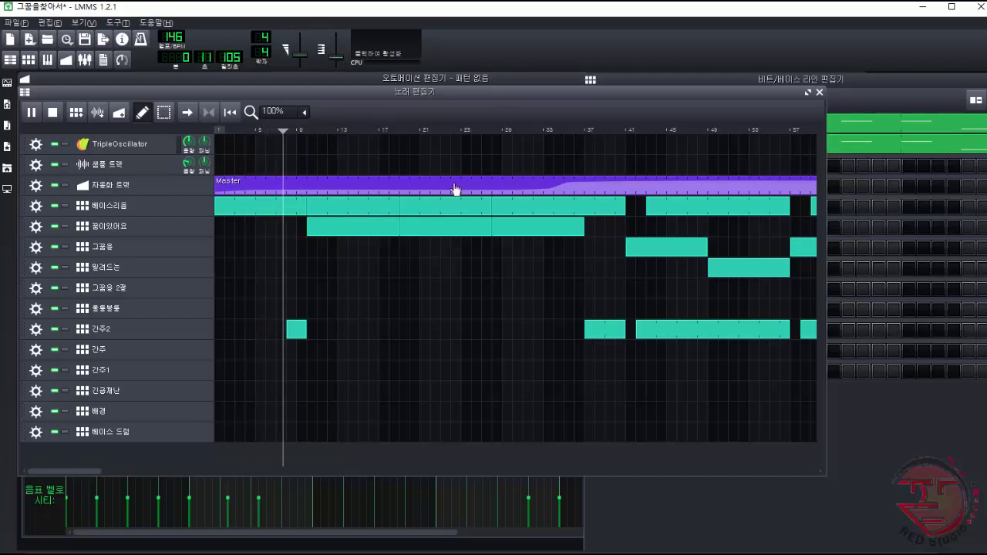
click(512, 130)
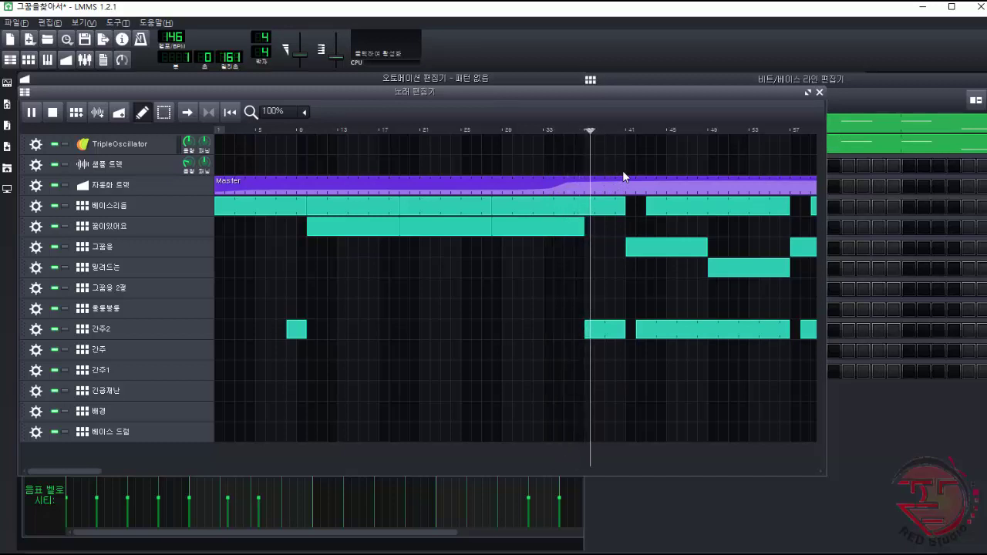
click(54, 115)
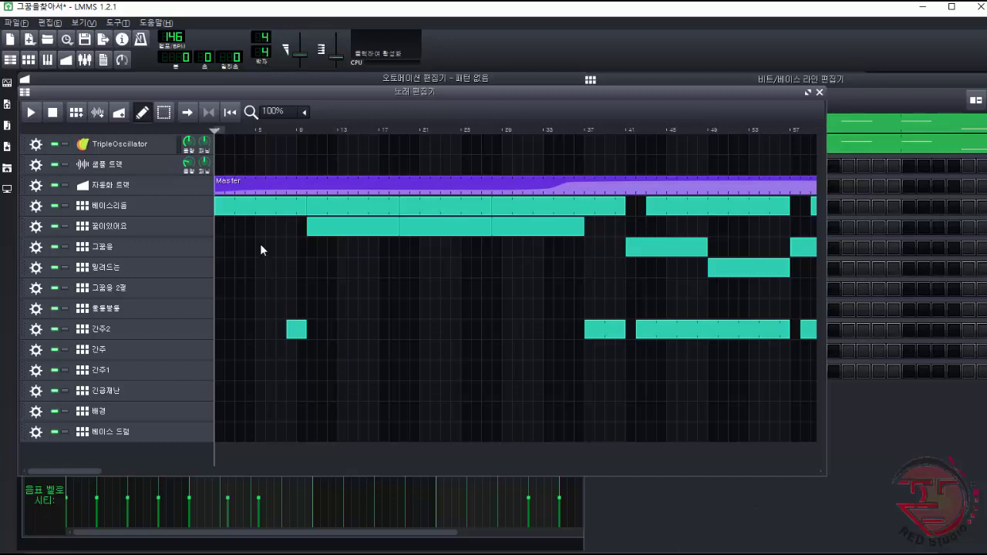
Step: Add a new automation track to the song and create a pattern about 23 bars long on it from bar 1
click(84, 59)
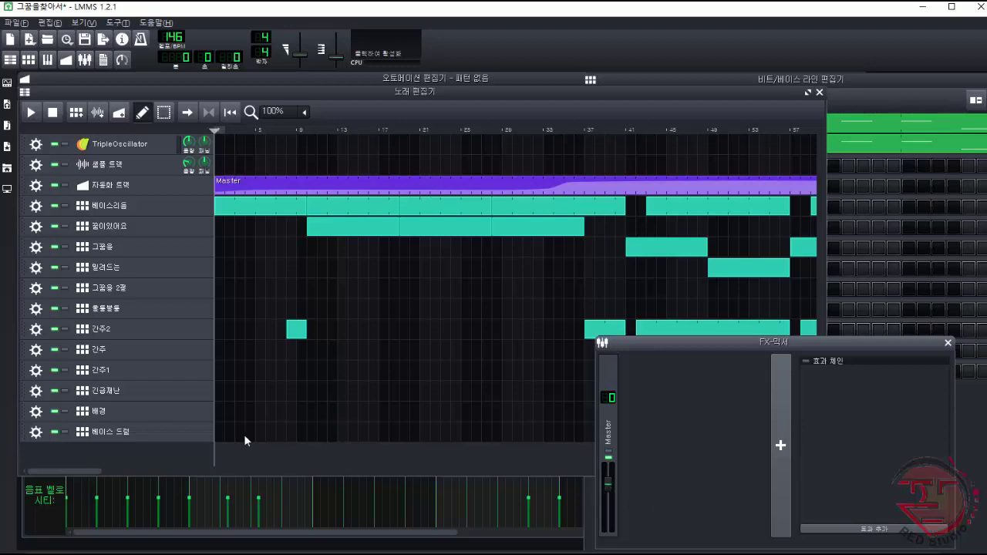
click(118, 114)
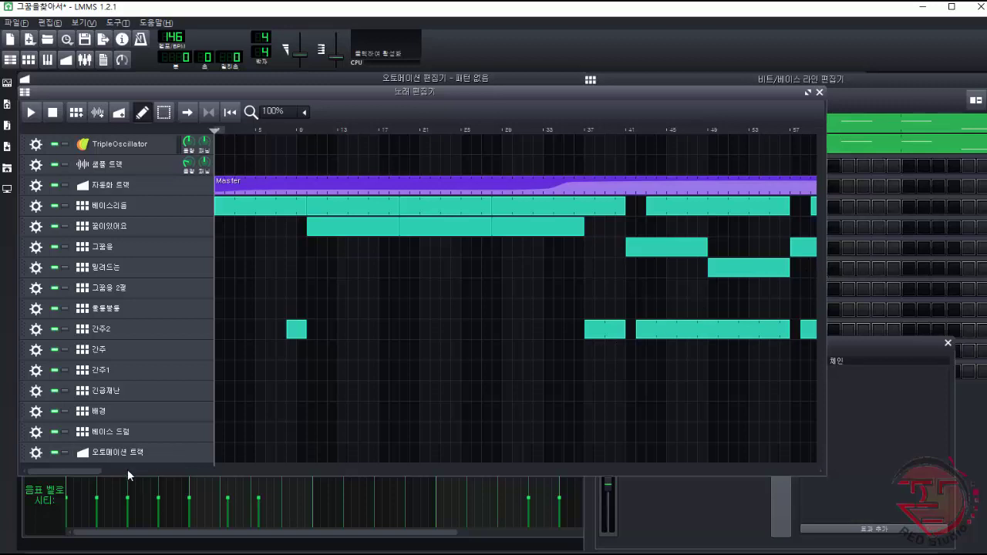
click(218, 453)
drag(222, 453, 450, 455)
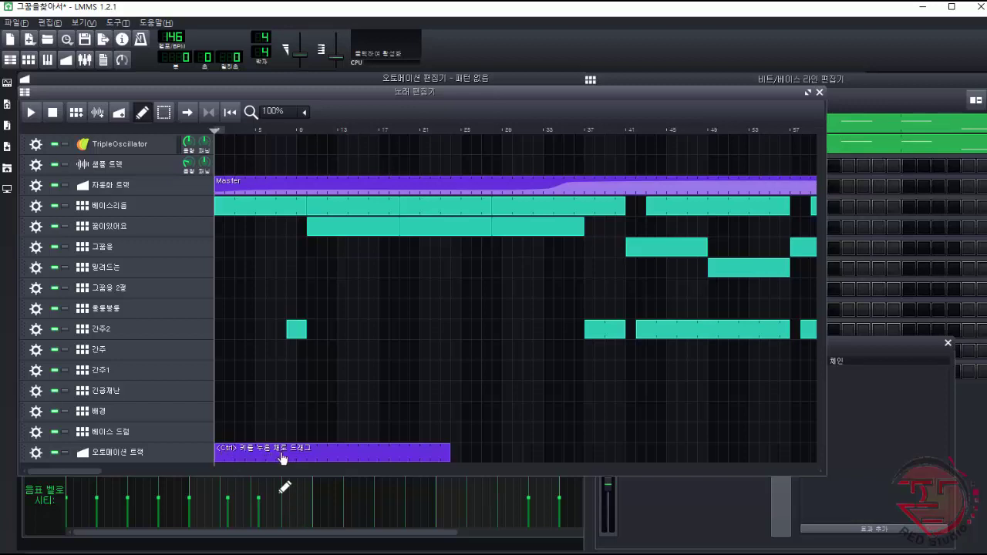
Step: Link the FX mixer's Master volume fader to the new automation pattern
click(666, 495)
mouse_move(609, 488)
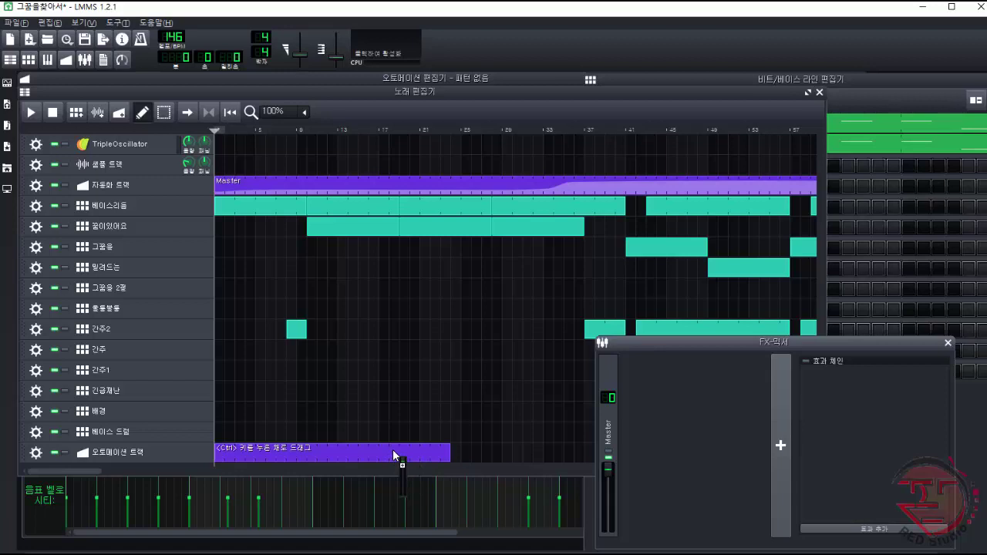
drag(392, 449, 392, 449)
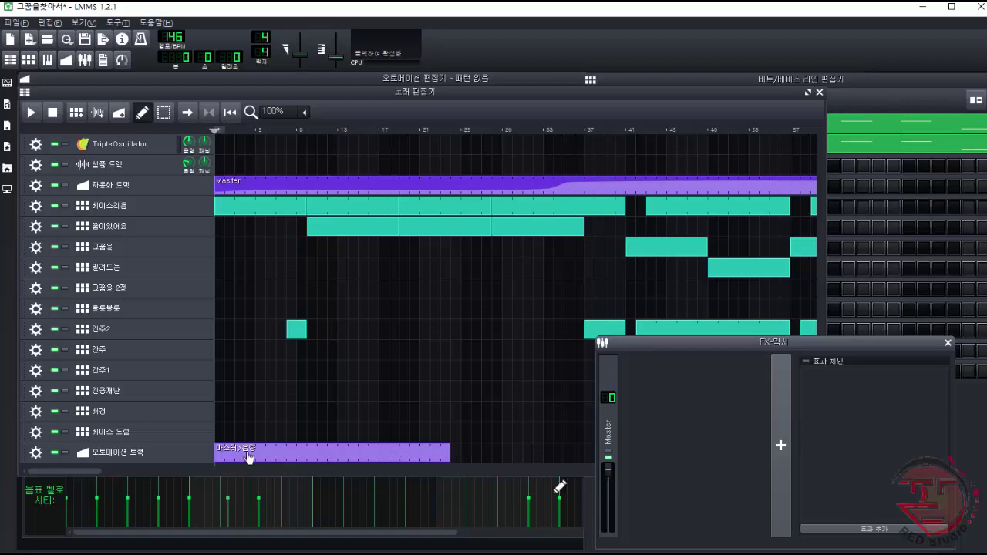
Step: Open the Master volume pattern for editing, set its visible starting level to about 0.565, and add a higher point before bar 28
mouse_move(266, 455)
mouse_down()
mouse_move(329, 456)
mouse_move(265, 455)
mouse_move(276, 455)
mouse_up()
double_click(275, 455)
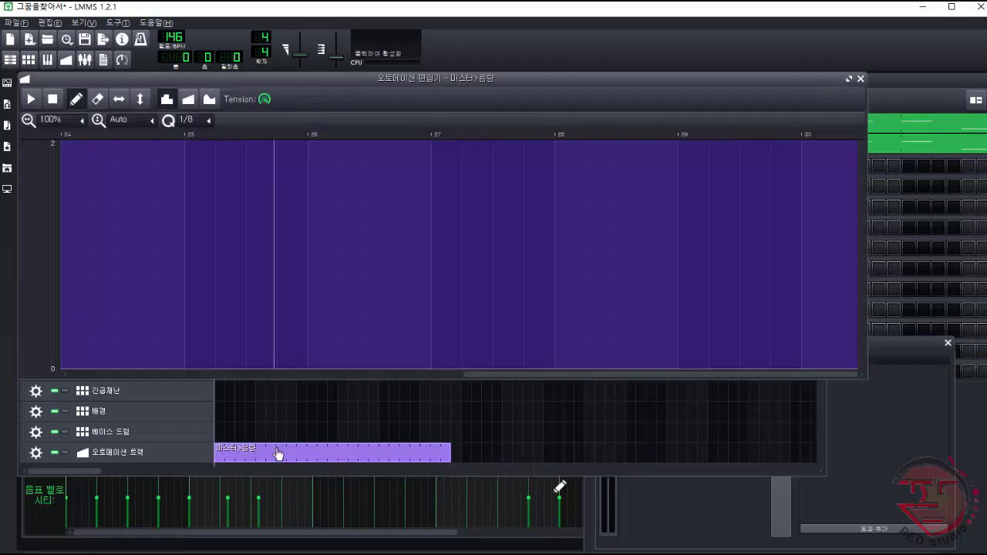
click(62, 213)
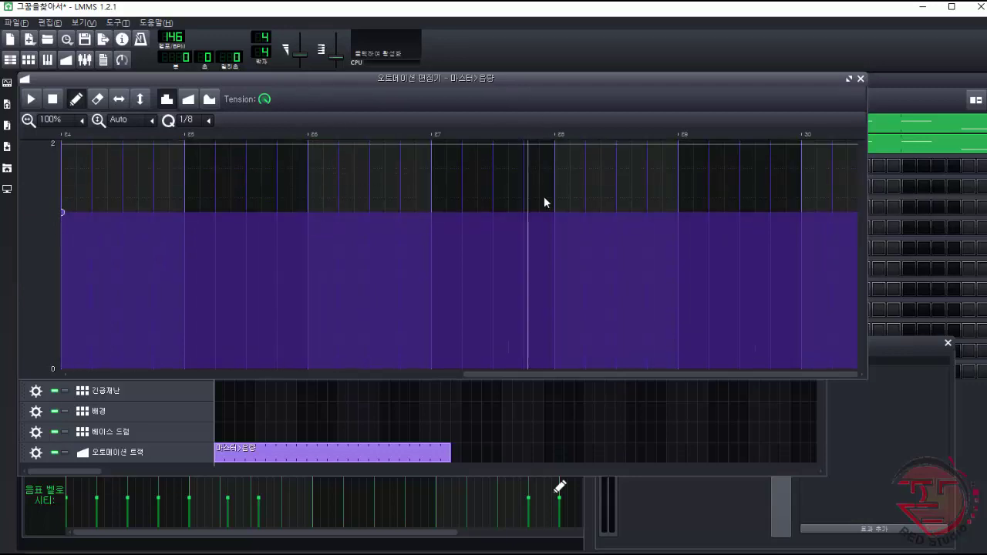
click(66, 211)
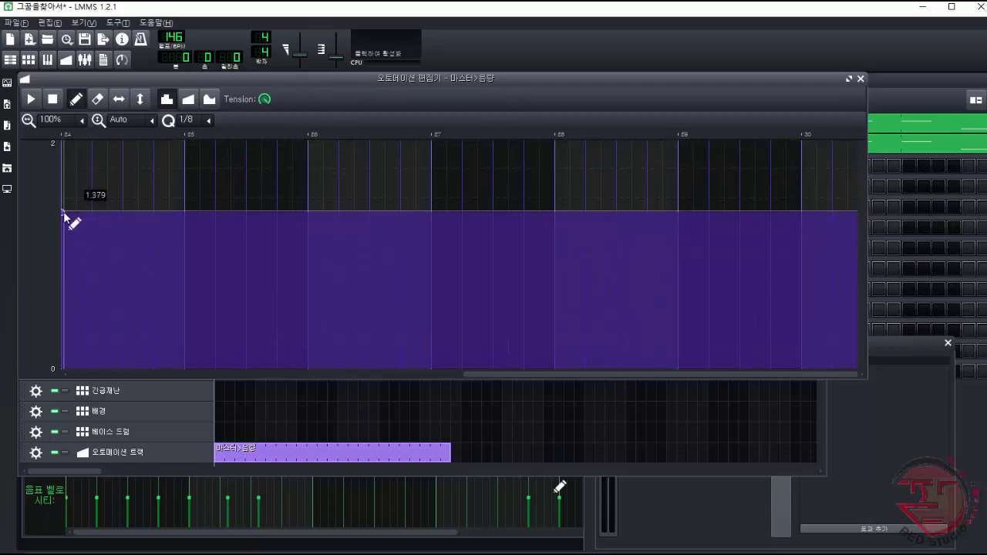
mouse_move(72, 220)
mouse_down()
mouse_move(97, 301)
mouse_move(137, 296)
mouse_move(66, 301)
mouse_up()
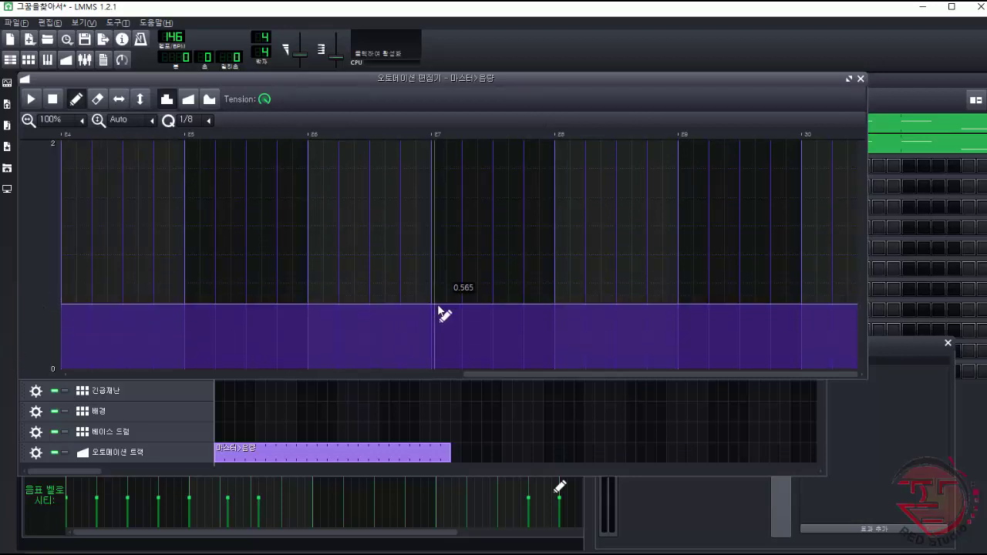
mouse_move(455, 301)
mouse_down()
mouse_move(478, 227)
mouse_move(532, 198)
mouse_up()
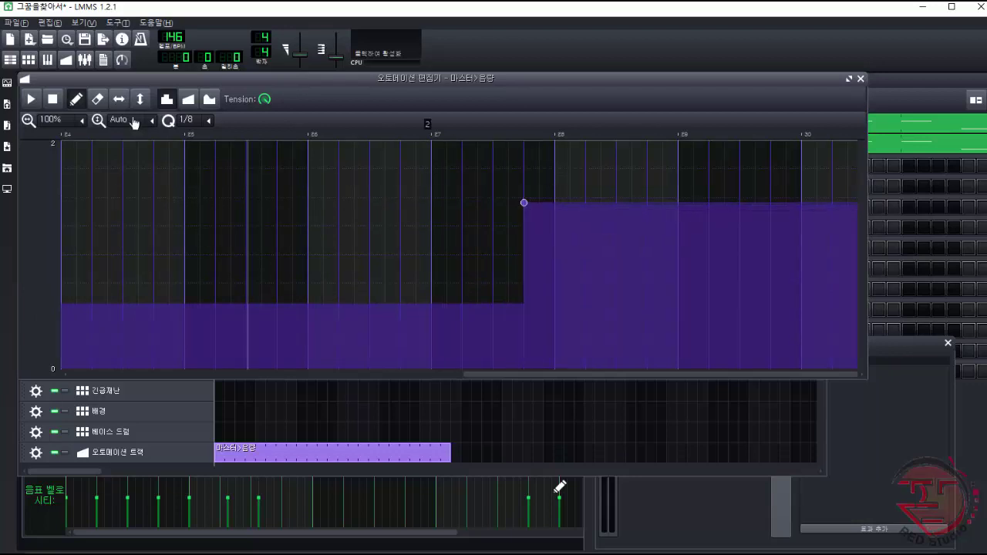
Step: Try linear progression on the volume curve, switch it to cubic Hermite progression, and try its tension control
click(190, 101)
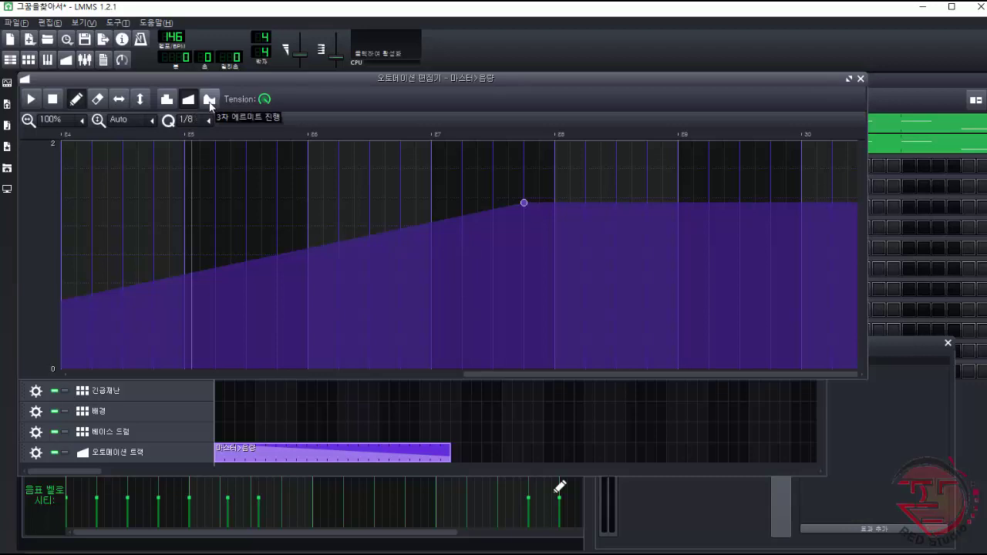
click(209, 99)
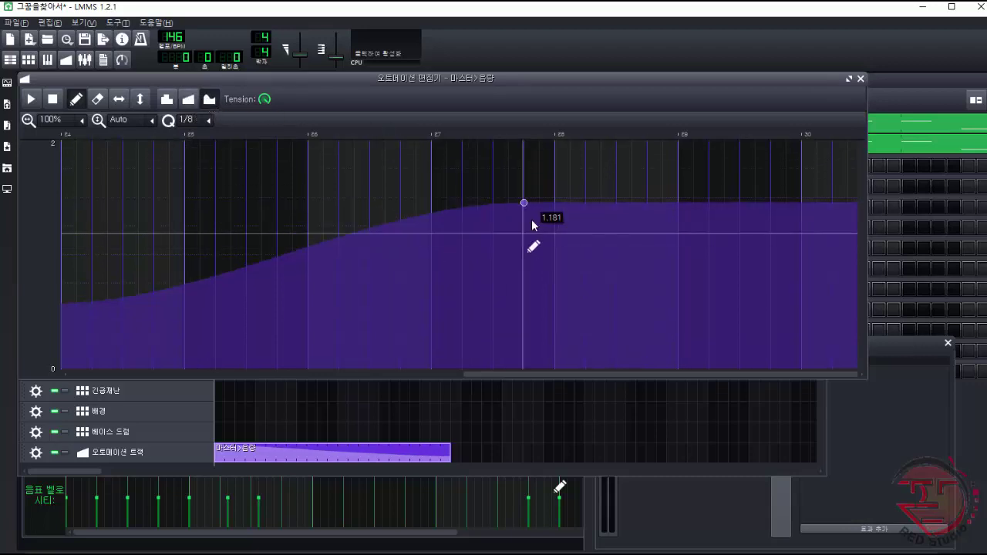
click(271, 105)
click(264, 98)
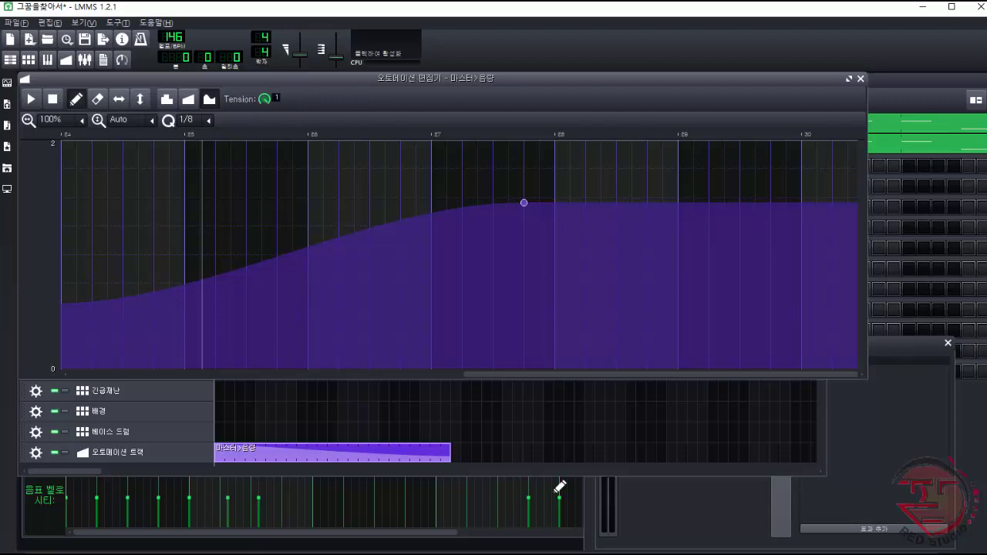
drag(265, 98, 260, 101)
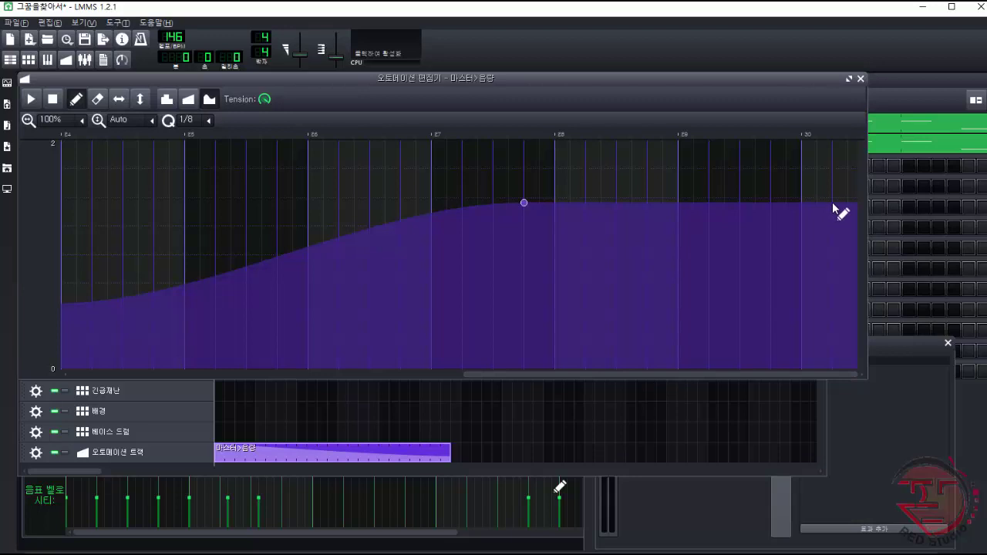
Step: Add two more points after the volume peak and move them so the curve falls gradually toward bar 30
click(754, 233)
click(832, 232)
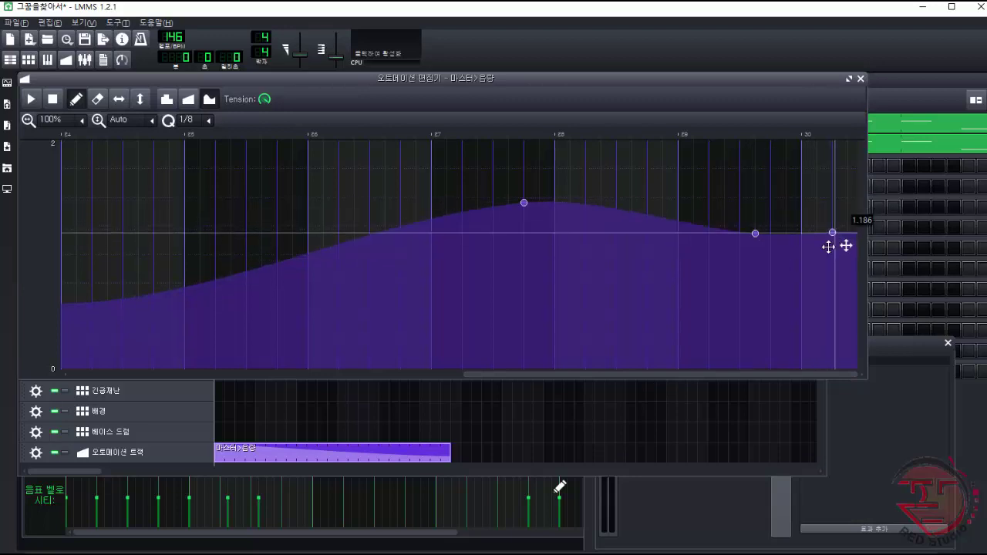
drag(828, 246, 804, 324)
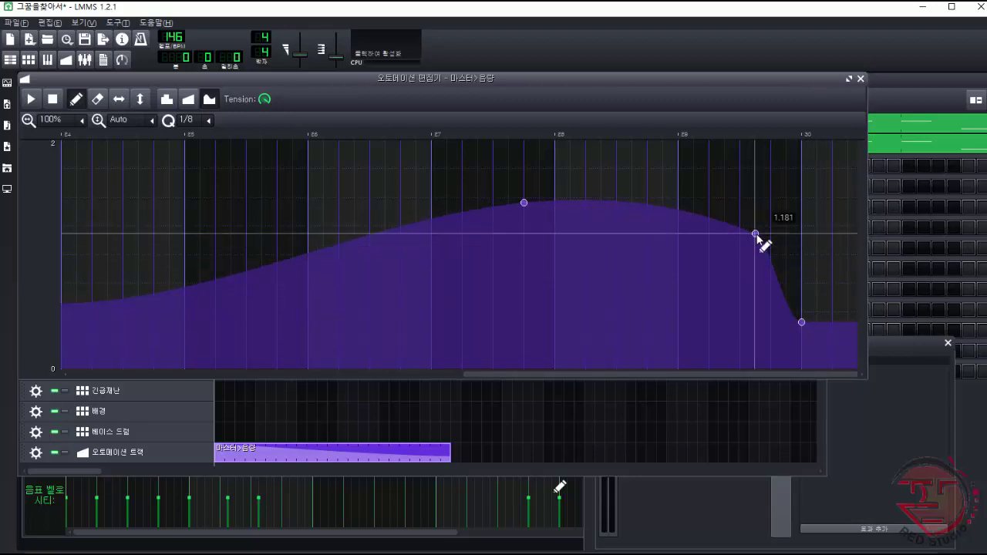
drag(756, 234, 632, 272)
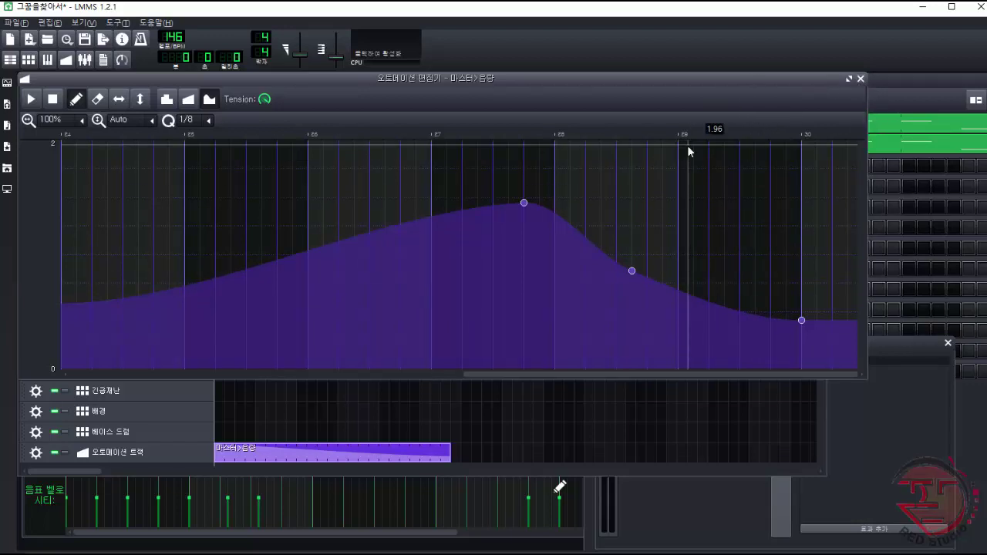
Step: Look over the whole song arrangement and remove the extra automation track holding the Master volume pattern
click(432, 446)
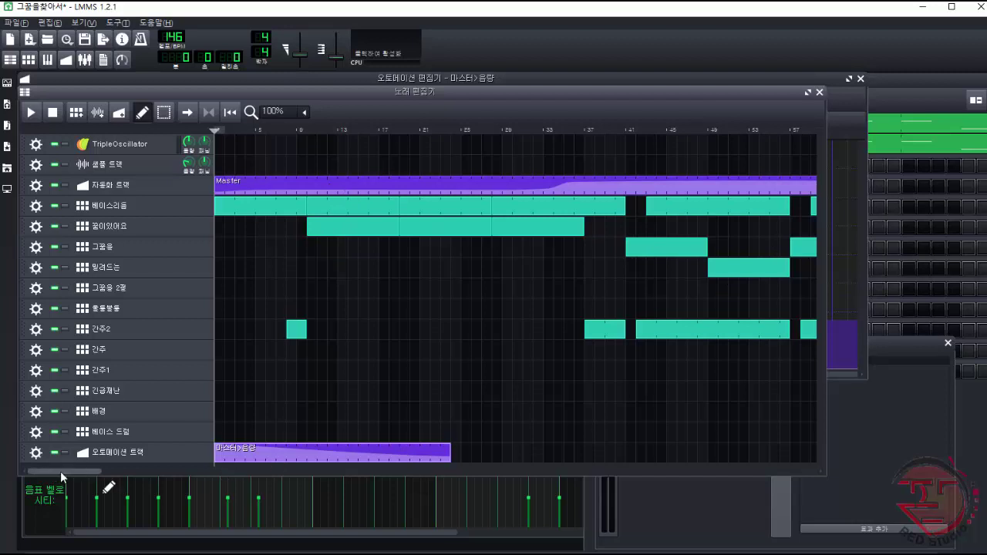
drag(60, 472, 54, 499)
drag(69, 471, 303, 486)
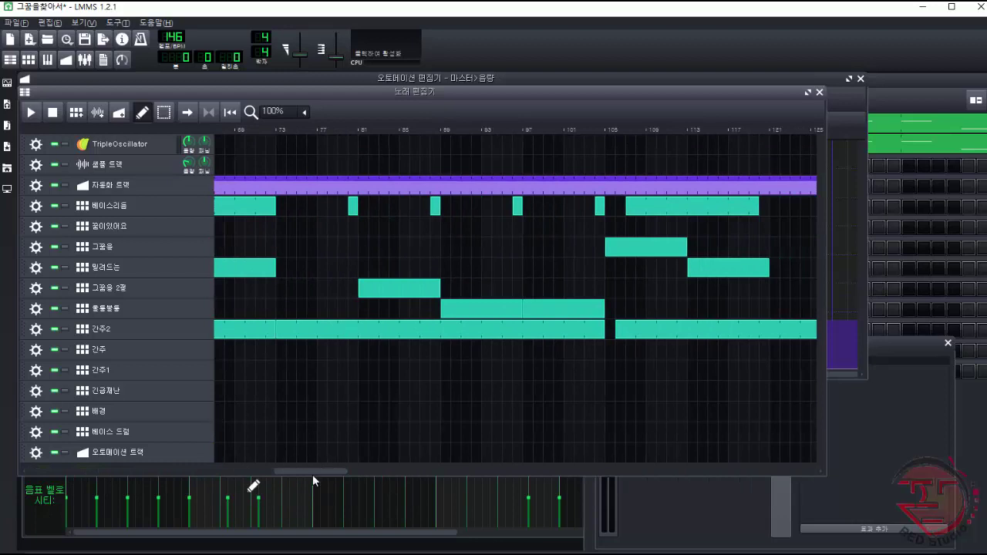
drag(322, 471, 606, 489)
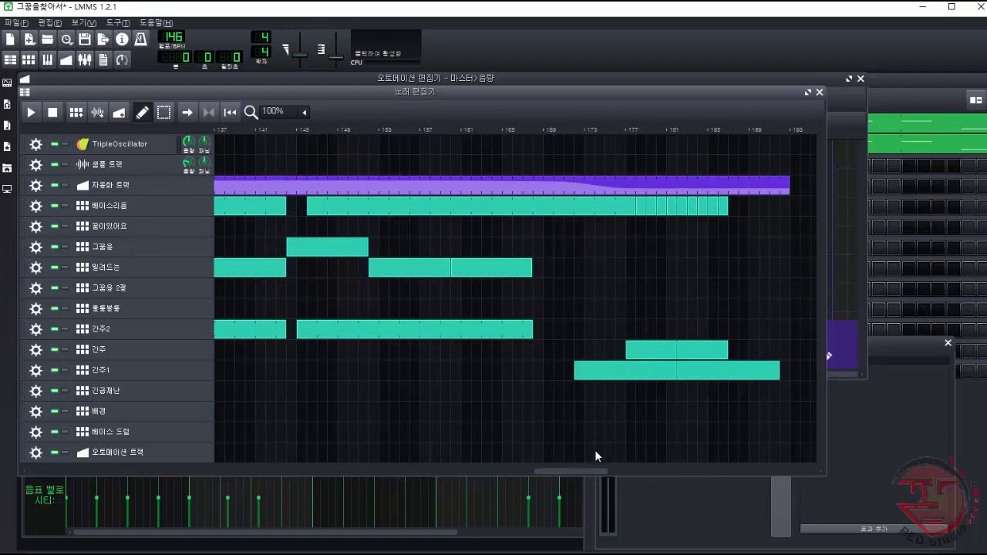
drag(593, 471, 21, 457)
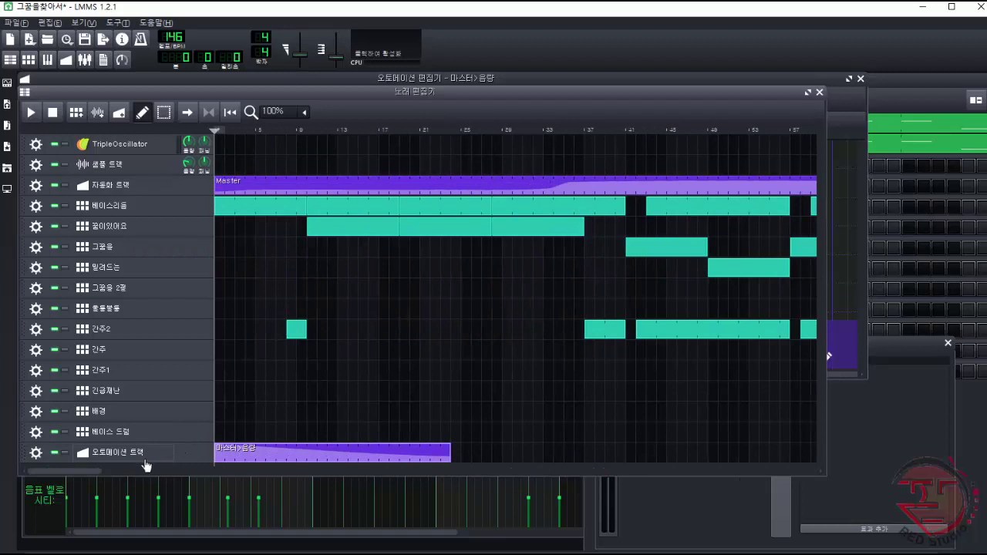
click(36, 453)
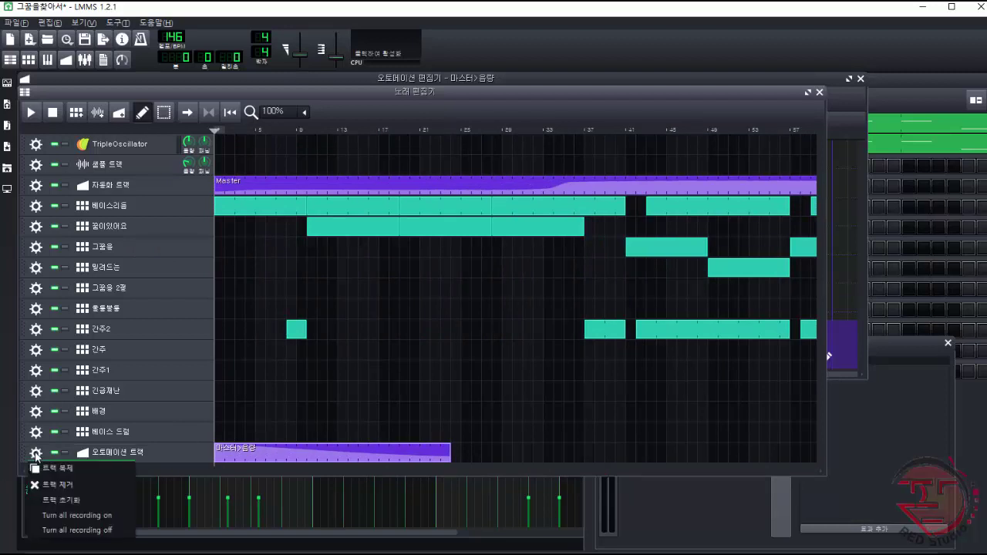
click(67, 483)
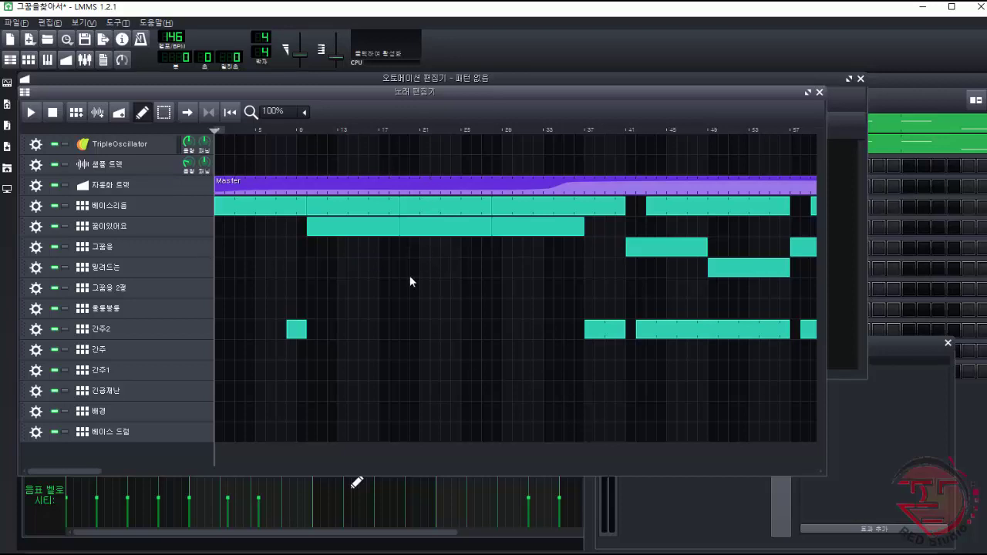
Step: Show the 그꿈을 pattern in the beat/bassline editor and try soloing its piano01High track
click(916, 96)
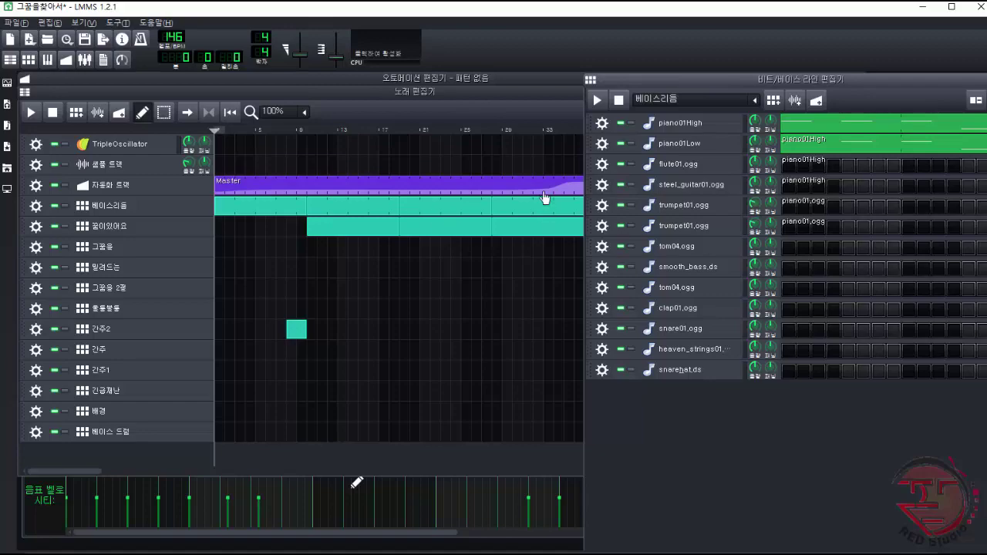
click(751, 100)
click(684, 143)
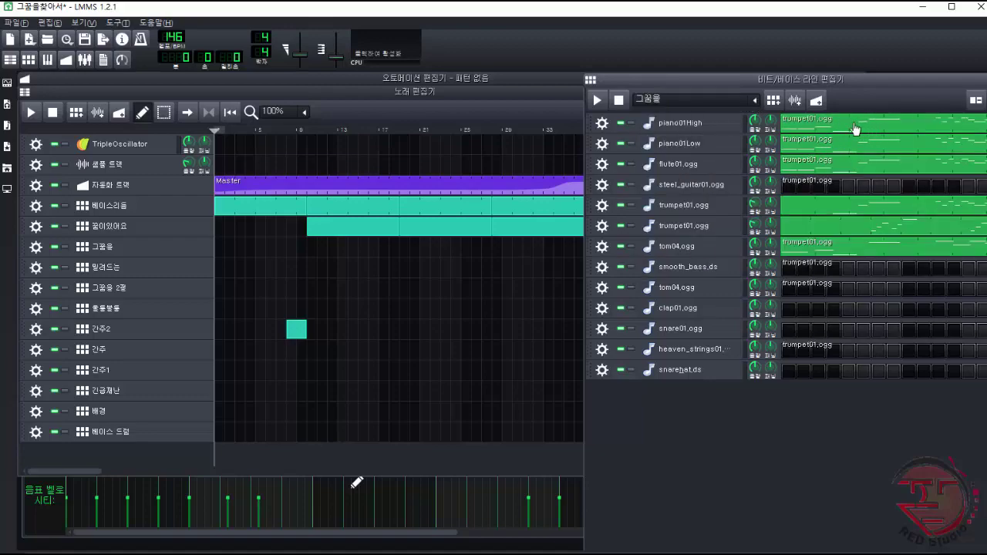
click(631, 123)
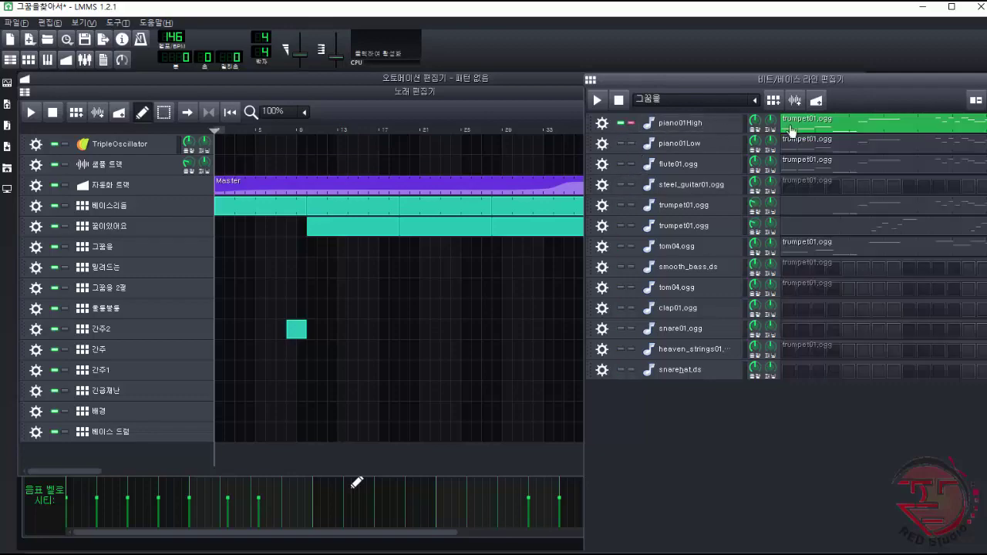
click(631, 123)
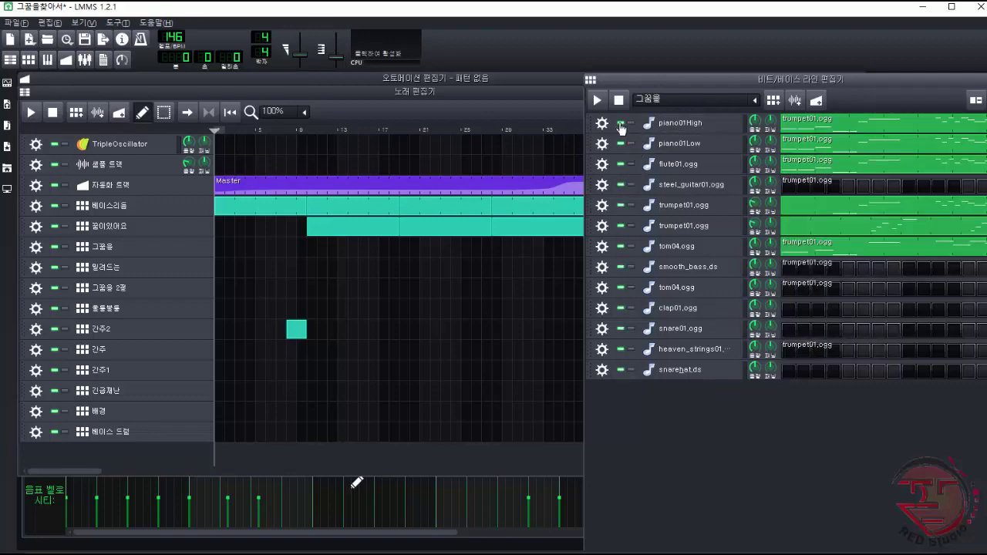
Step: Mute piano01High, piano01Low, flute01.ogg and the first trumpet01.ogg track, and play the remaining tracks of the 그꿈을 pattern
click(620, 123)
click(621, 143)
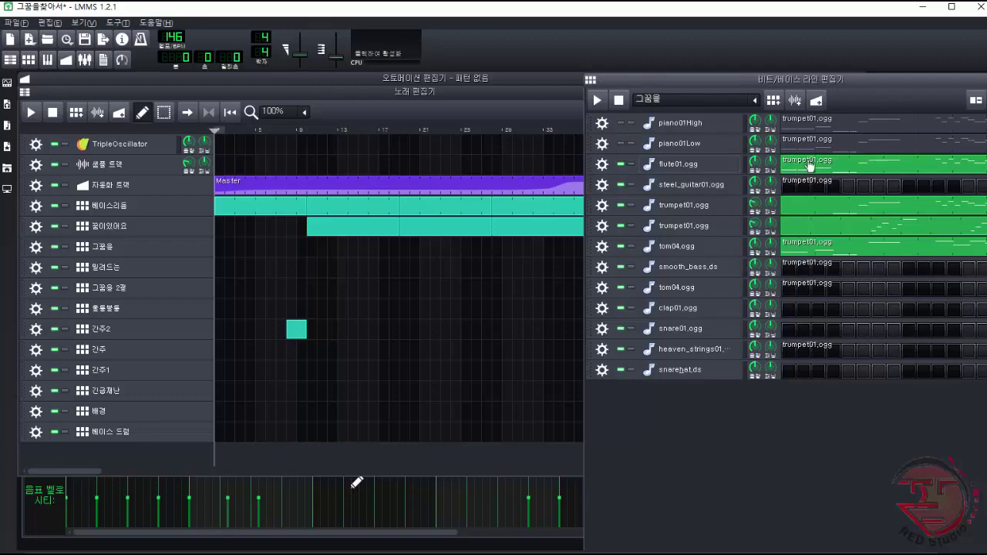
click(621, 164)
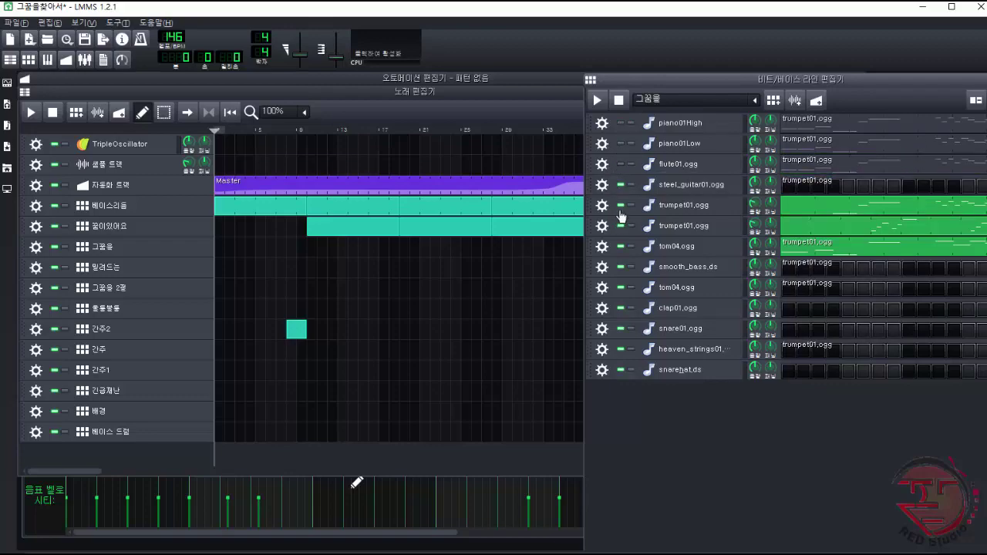
click(620, 205)
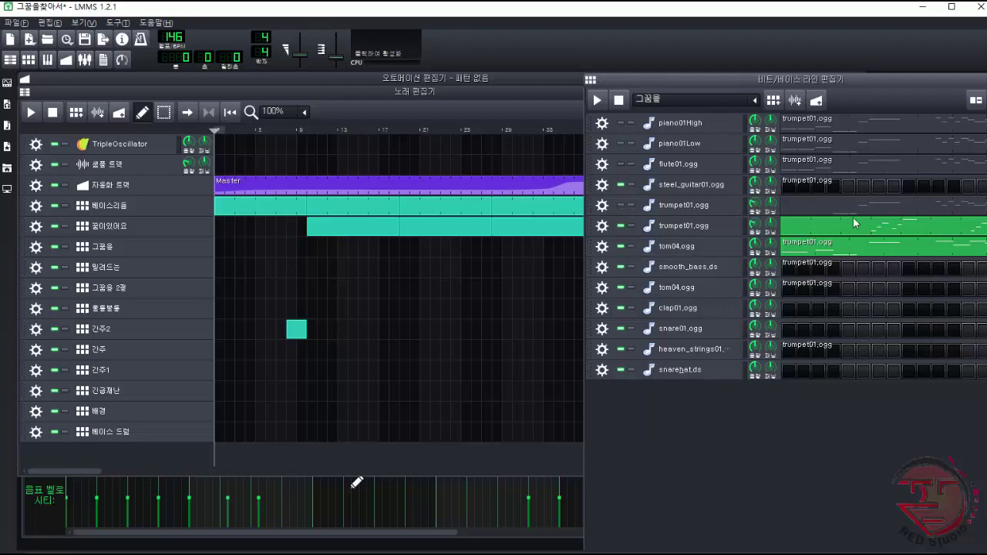
click(598, 101)
click(619, 101)
Step: Unmute piano01High, piano01Low, flute01.ogg and the first trumpet01.ogg track in the beat/bassline editor
click(521, 127)
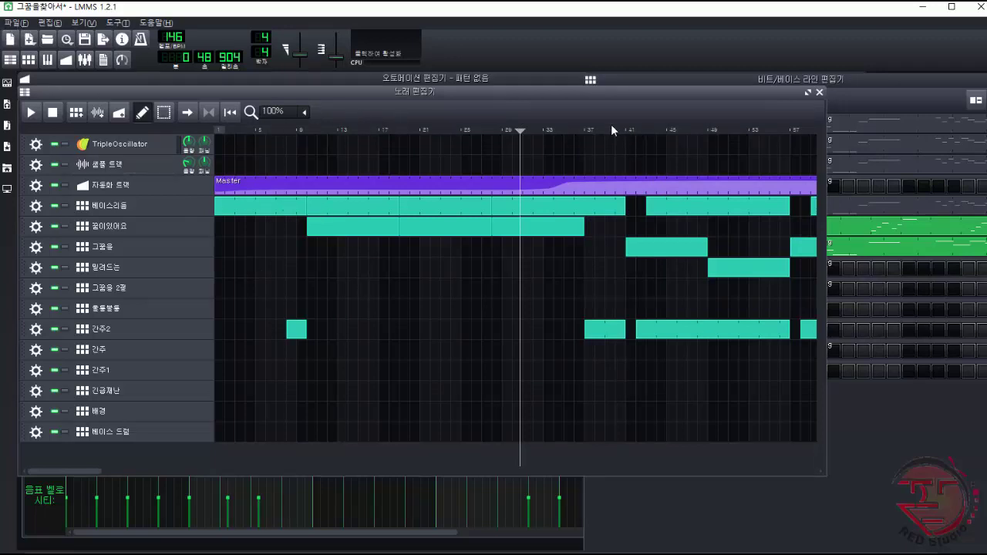
click(867, 105)
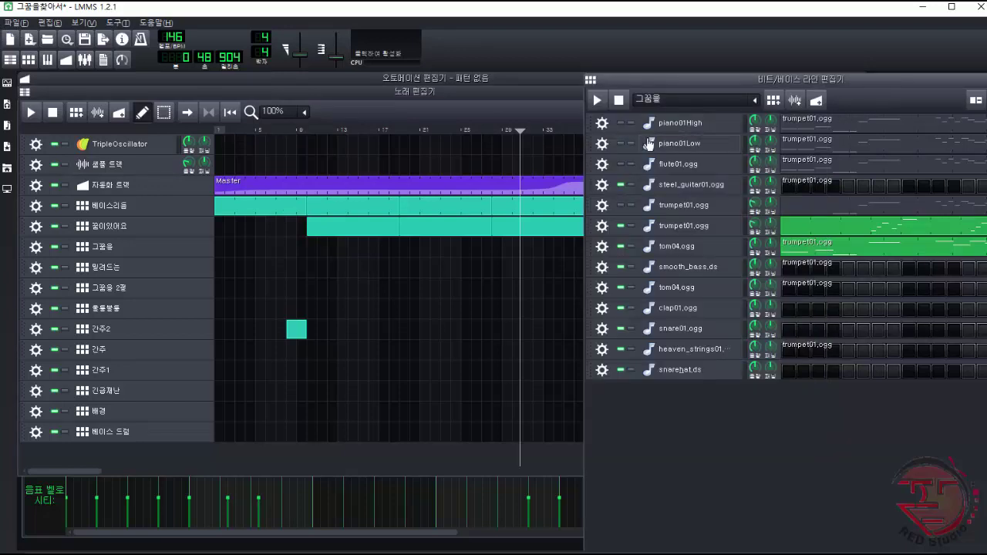
click(621, 164)
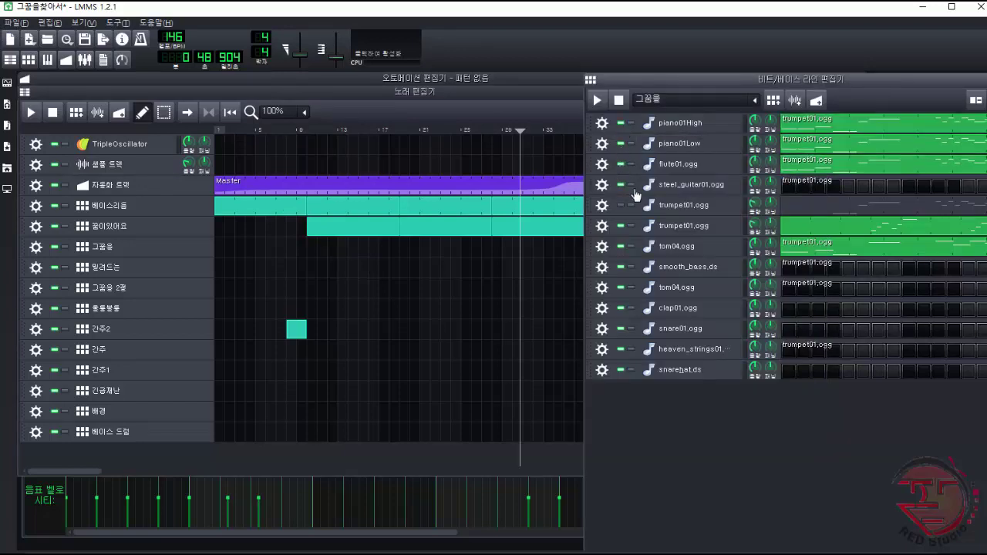
click(620, 205)
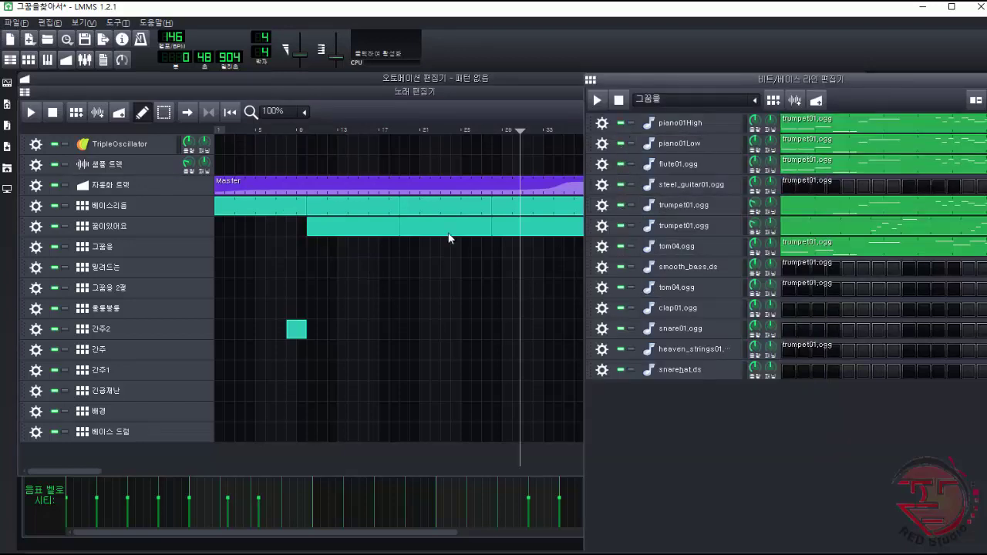
Step: Load 그꿈을찾아서End.wav from D:\싱어송라이트\음성노랫말 into a new clip on the sample track and move it to start at bar 3
click(447, 129)
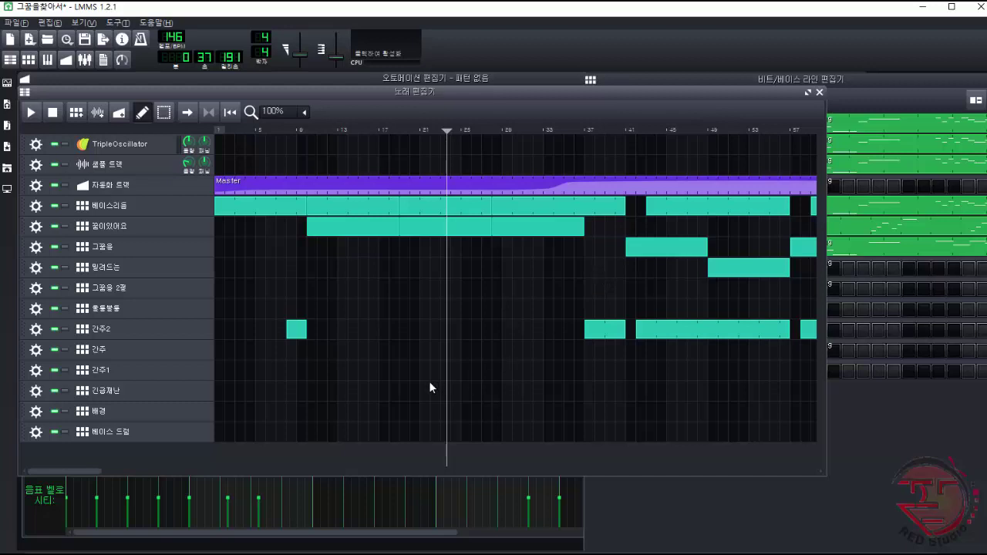
double_click(229, 165)
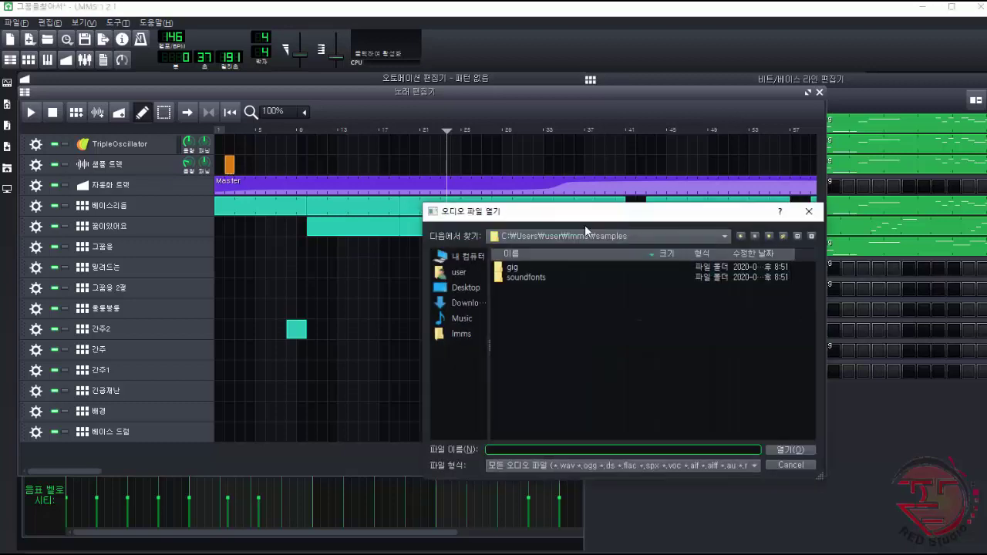
click(724, 236)
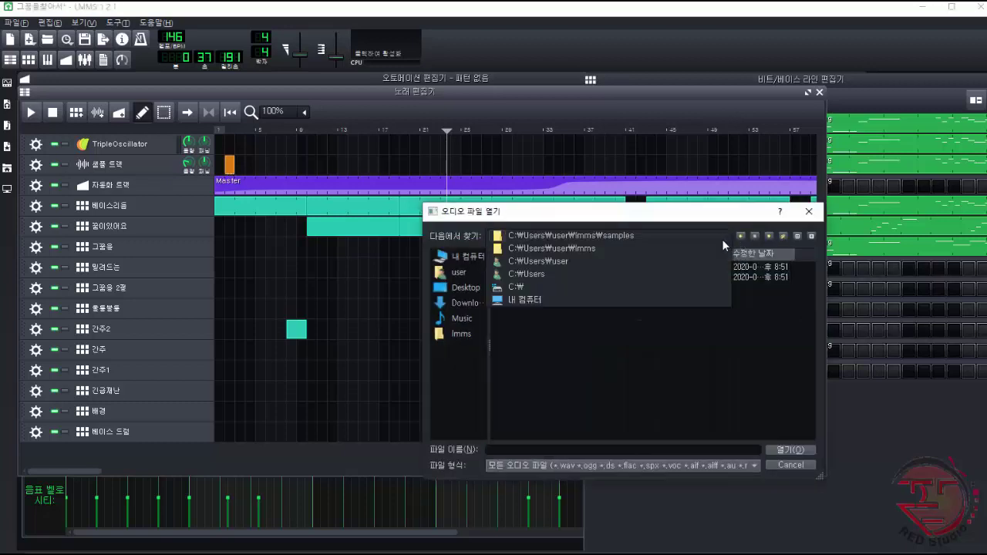
click(624, 299)
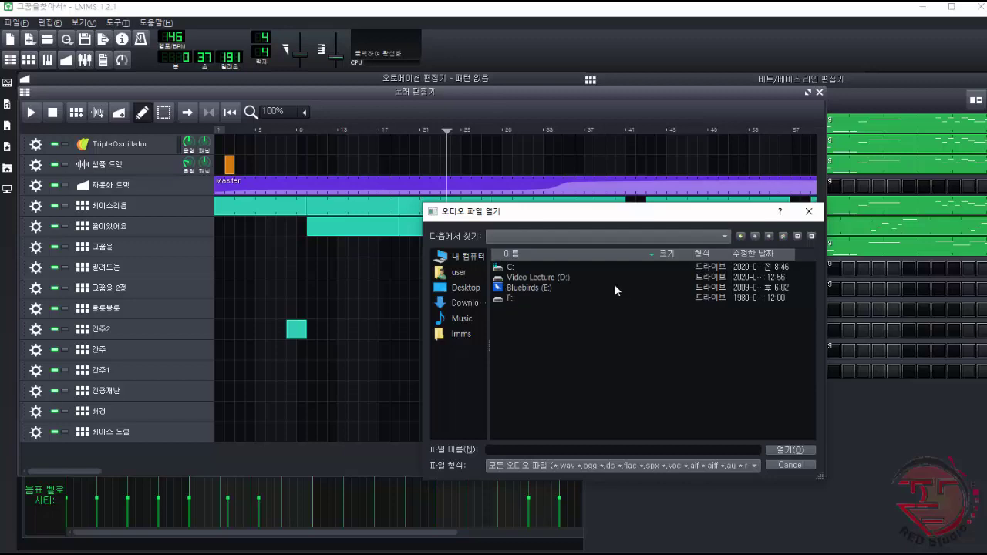
double_click(552, 278)
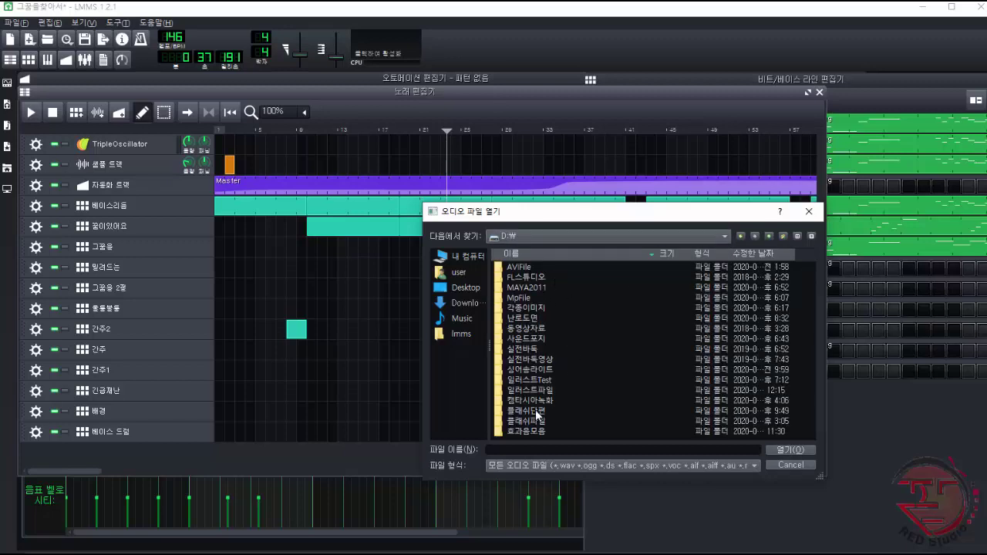
double_click(527, 369)
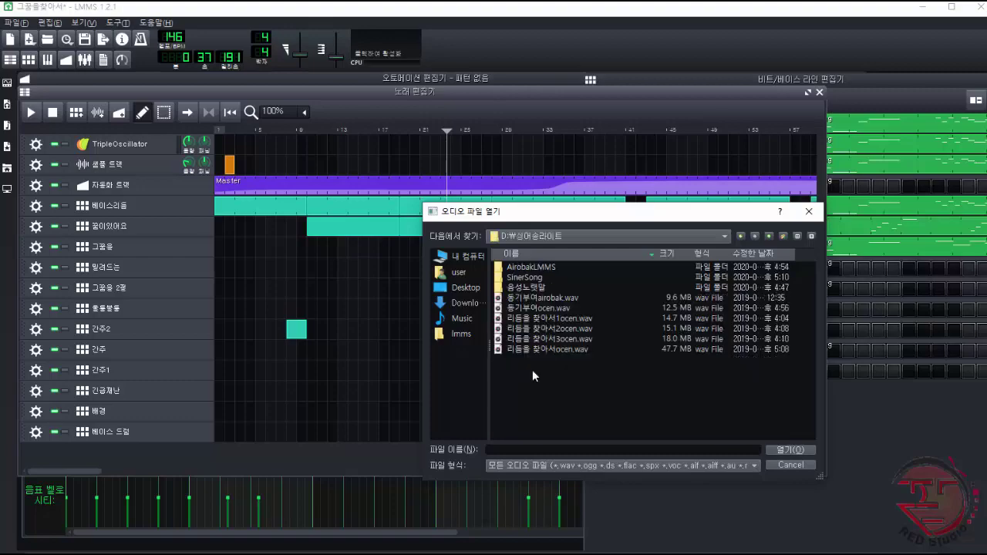
double_click(528, 289)
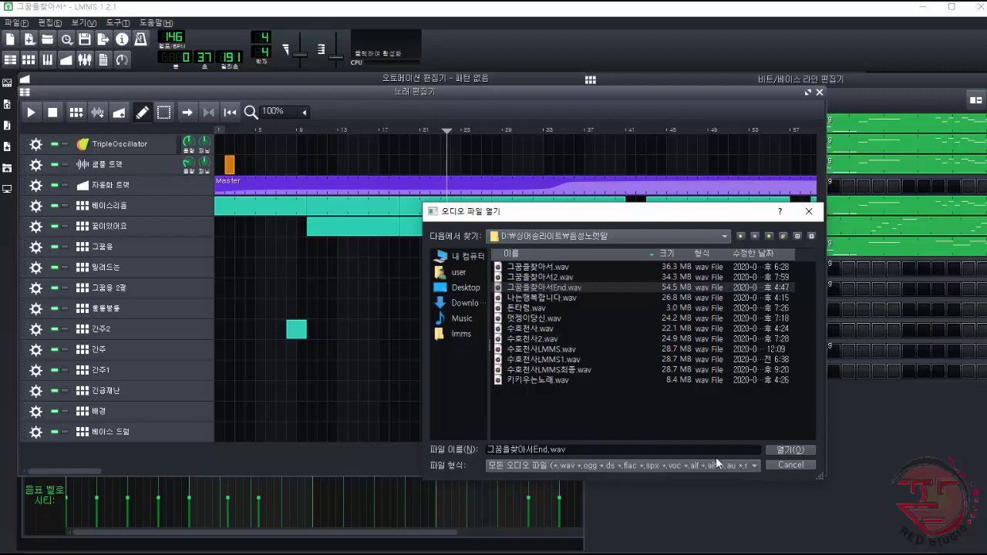
click(784, 452)
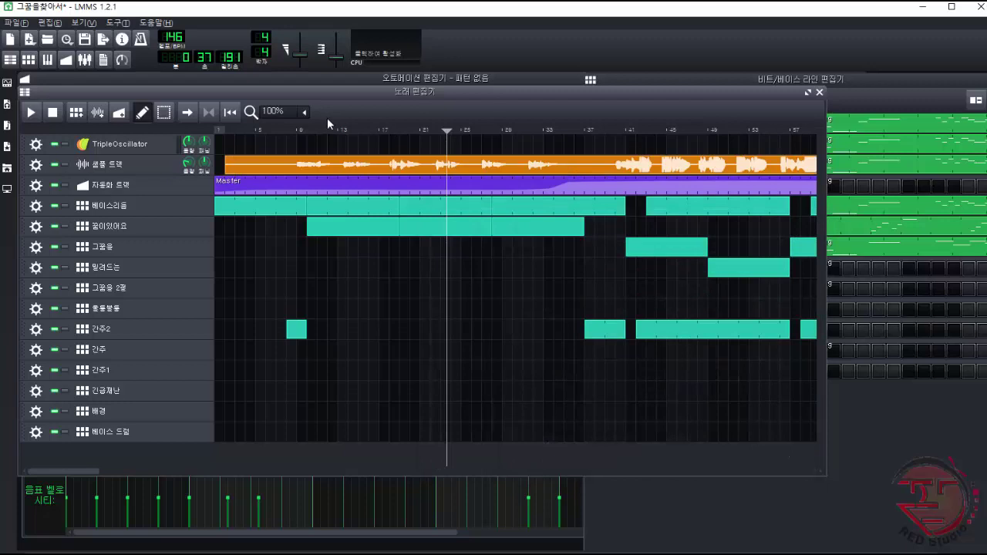
drag(371, 165, 379, 165)
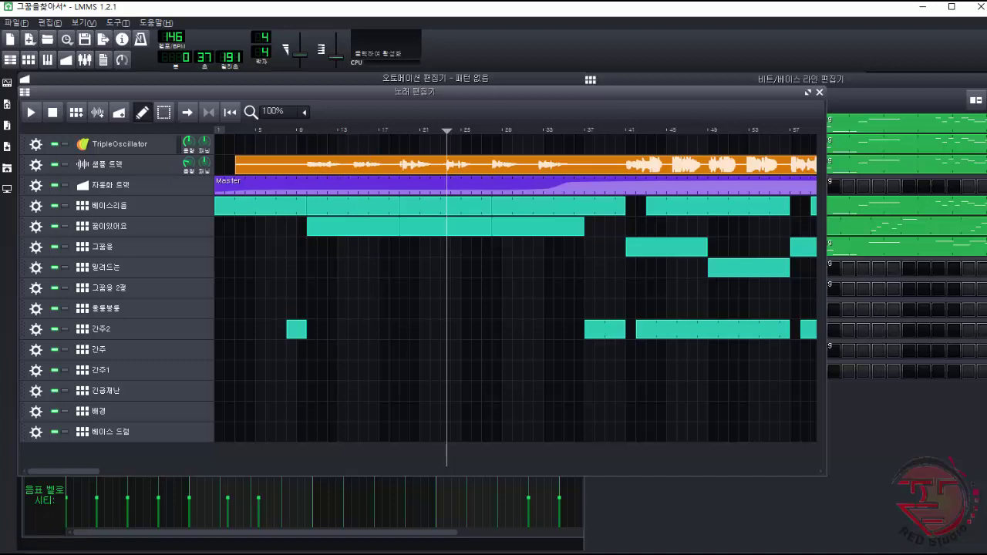
Step: Switch to ocenaudio, view its version information, and listen to the beginning of 그꿈을찾아서End.wav
key(alt+Tab)
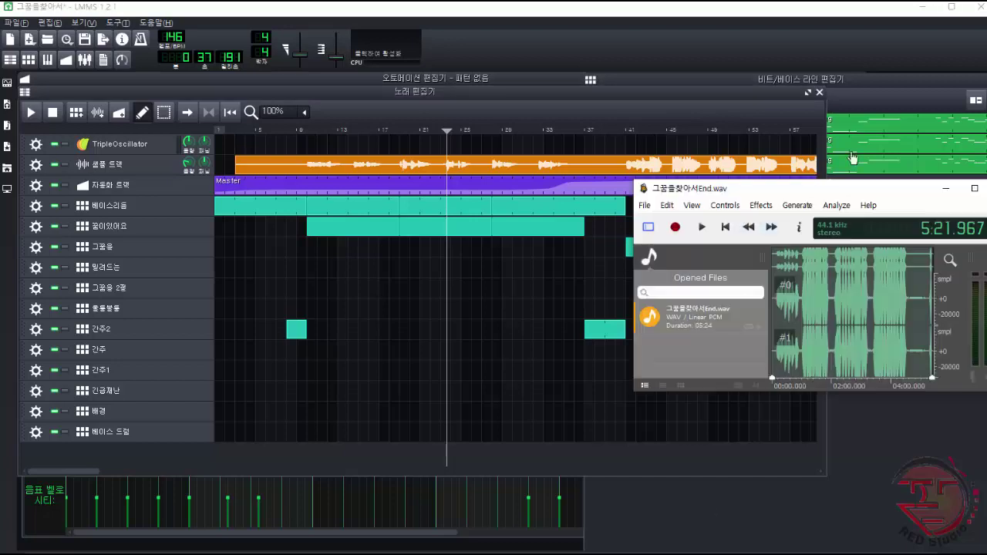
drag(871, 193, 702, 147)
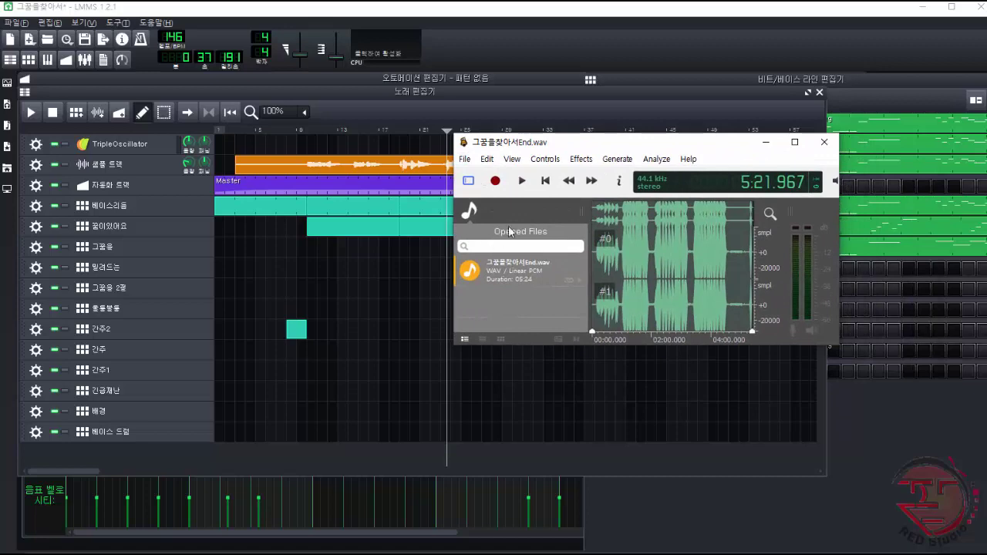
click(688, 159)
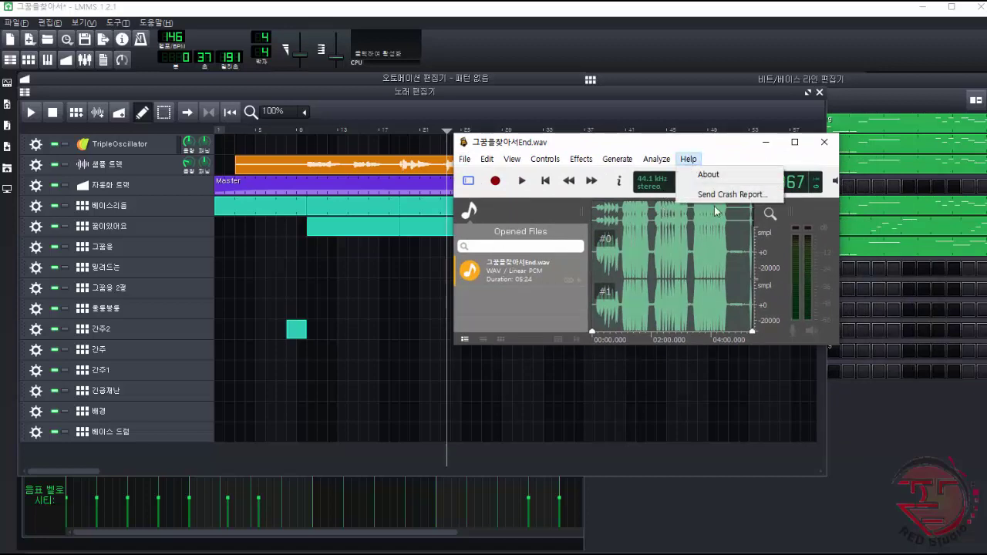
click(718, 177)
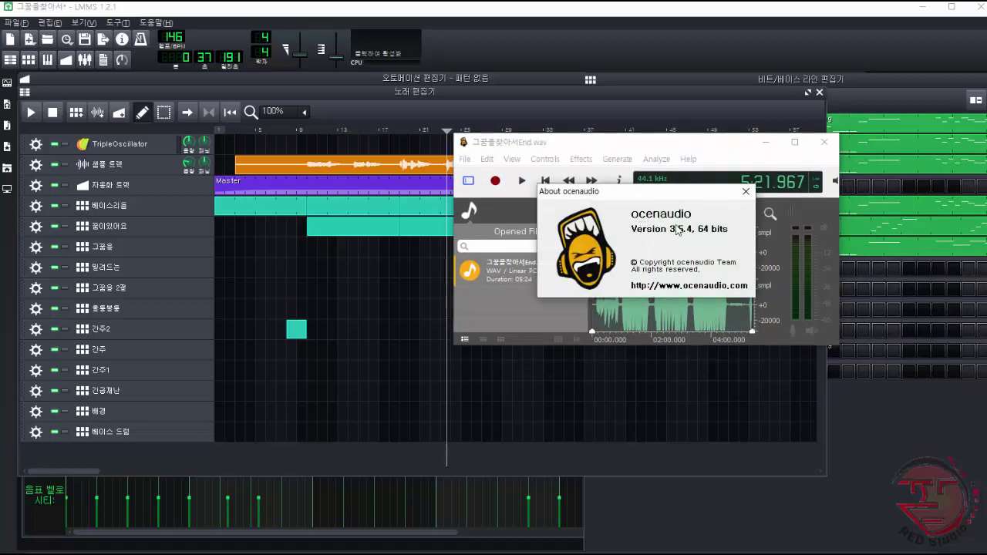
click(745, 192)
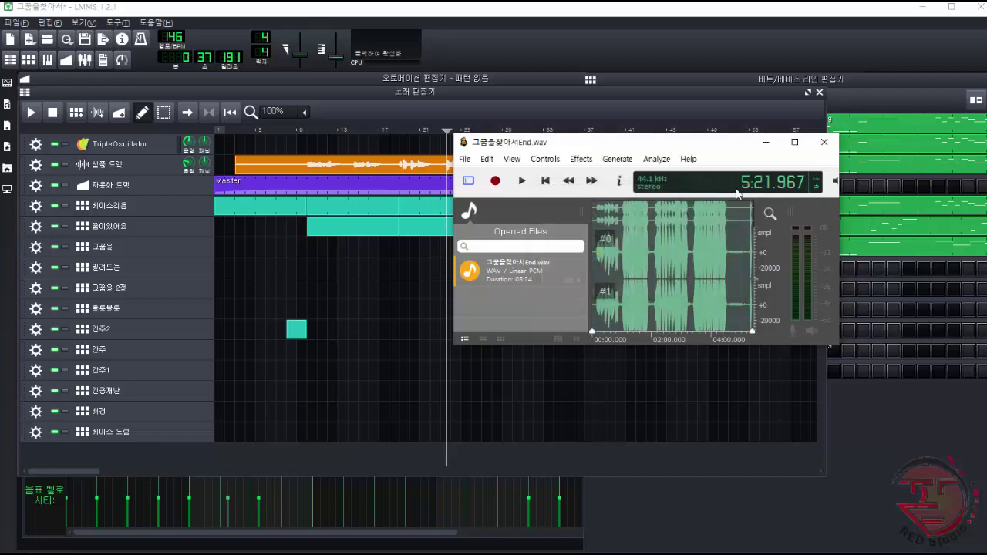
click(521, 182)
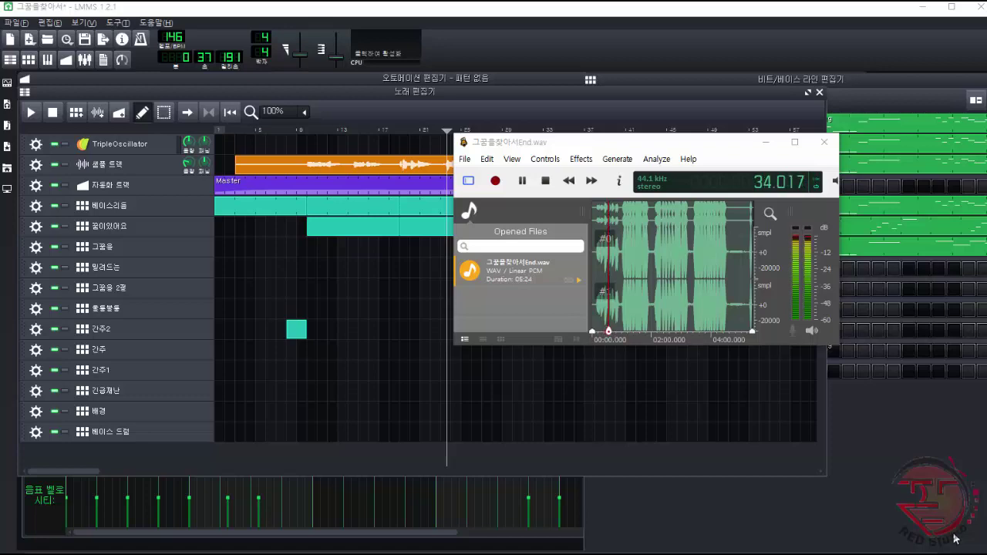
click(546, 180)
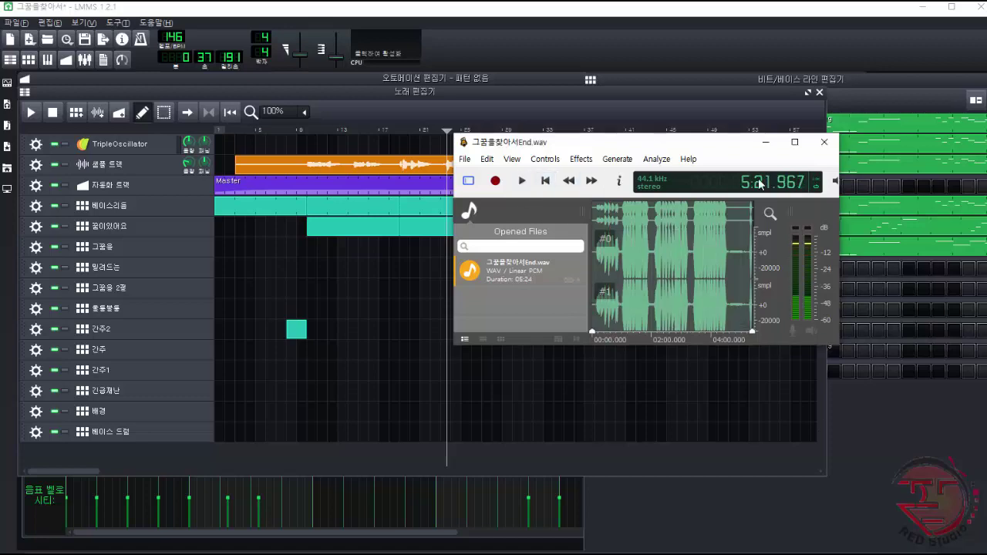
Step: Switch back to LMMS and raise the sample track's volume while playing the song from bar 1 and from about bar 40
click(766, 142)
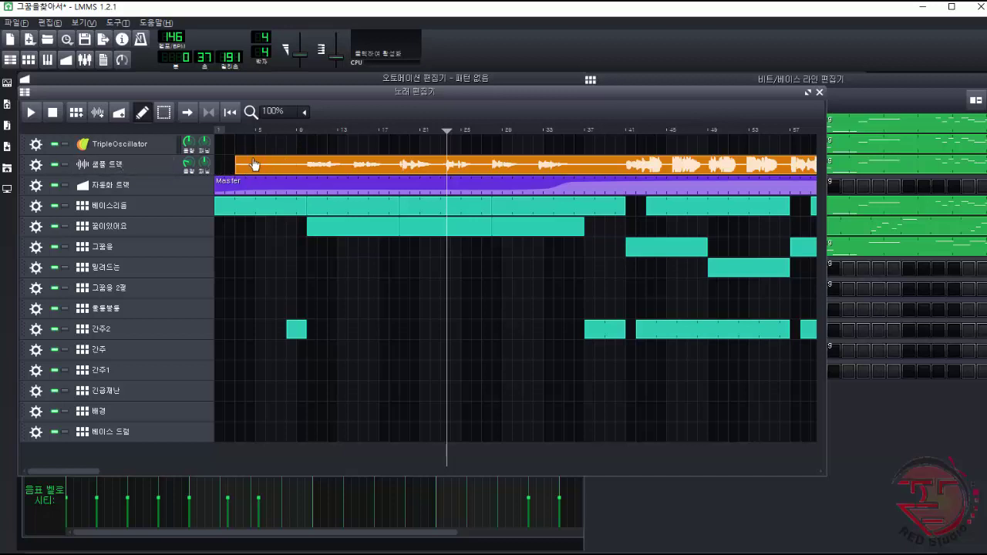
click(216, 131)
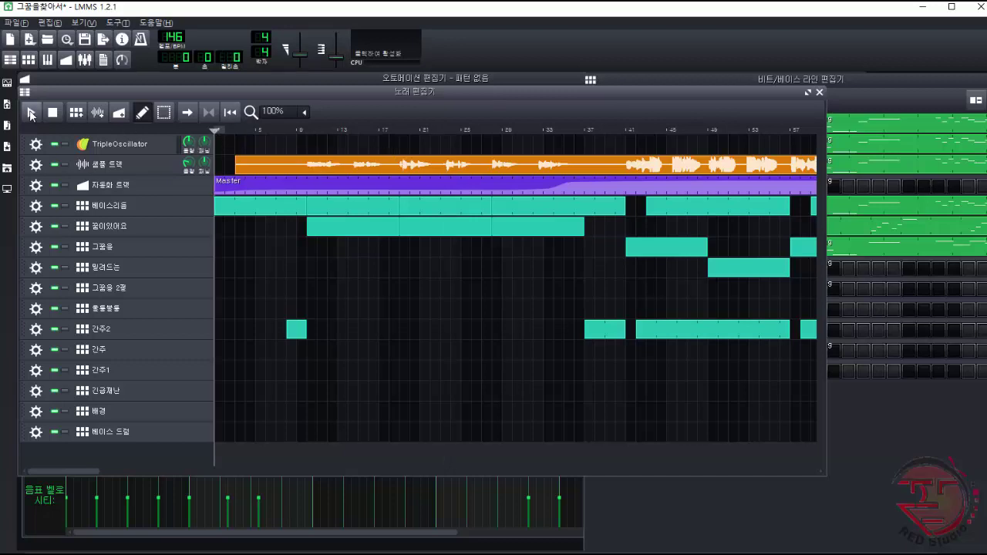
click(30, 113)
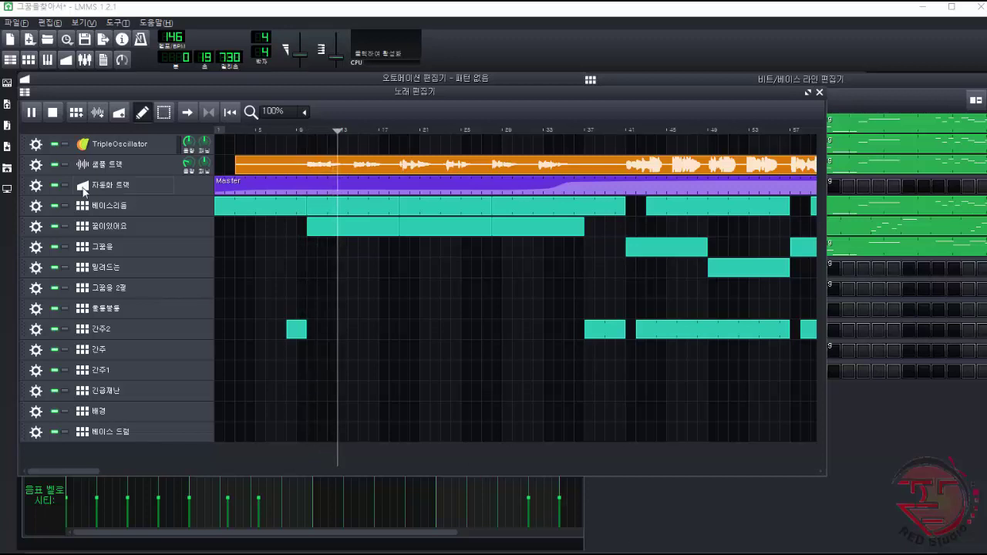
drag(189, 163, 189, 126)
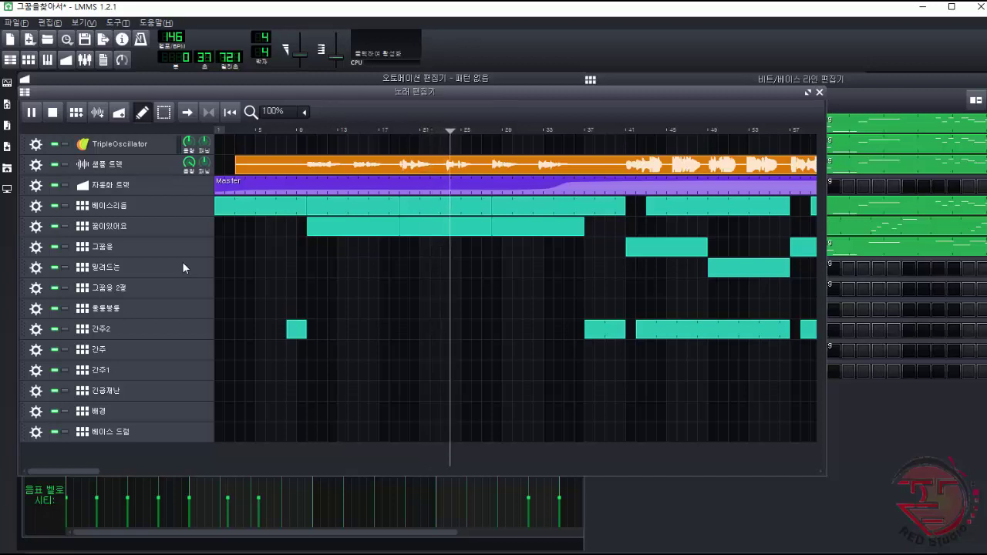
click(622, 129)
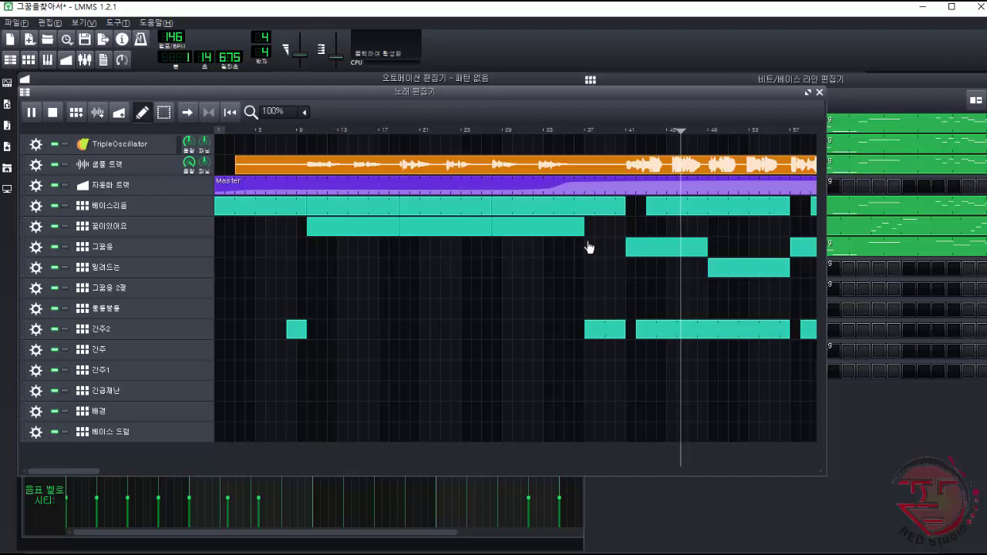
click(53, 113)
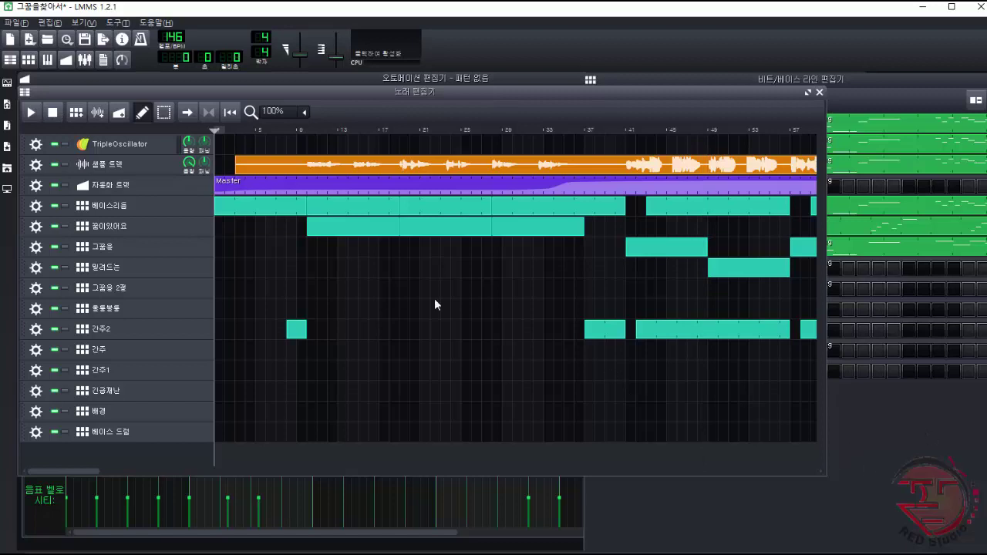
Step: Delete the vocal recording clip from the sample track in the song editor
right_click(463, 164)
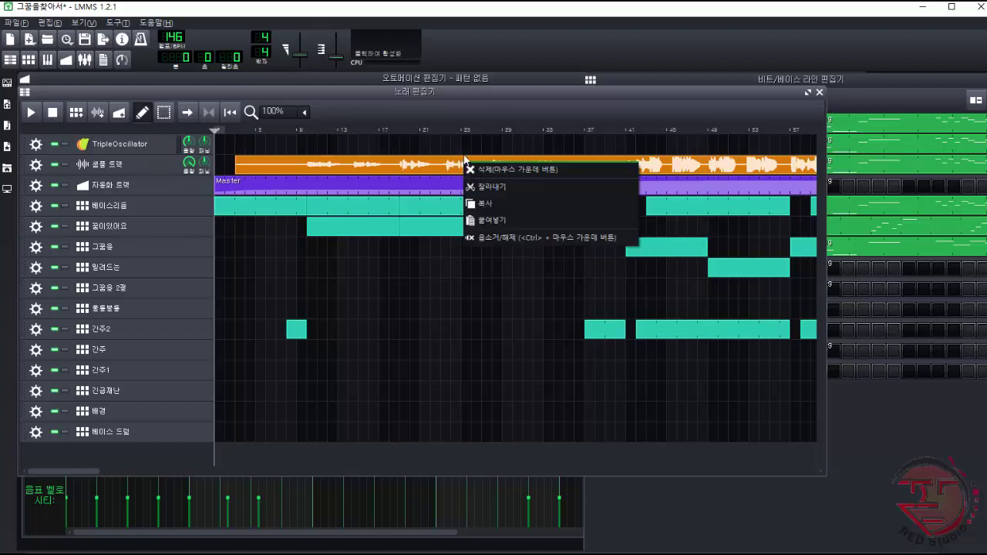
click(511, 170)
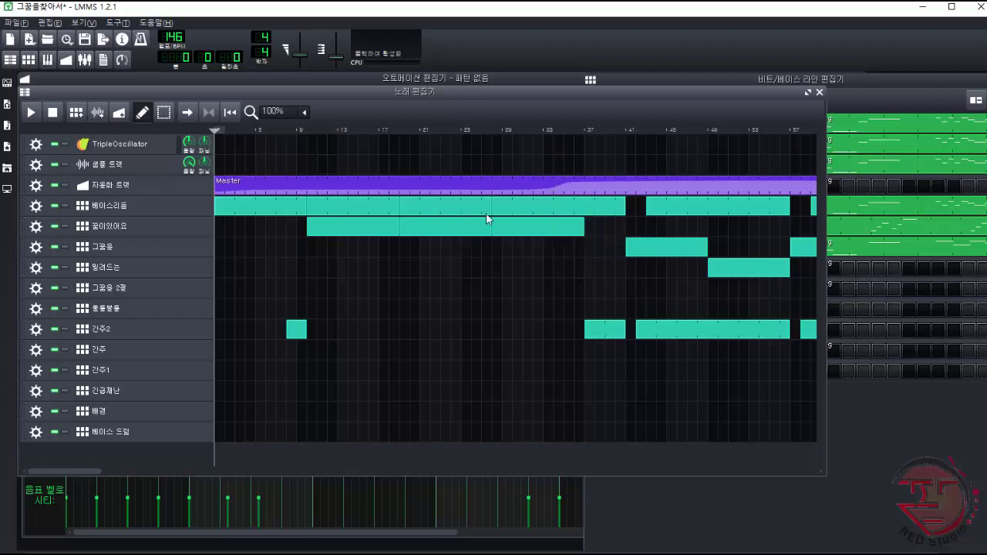
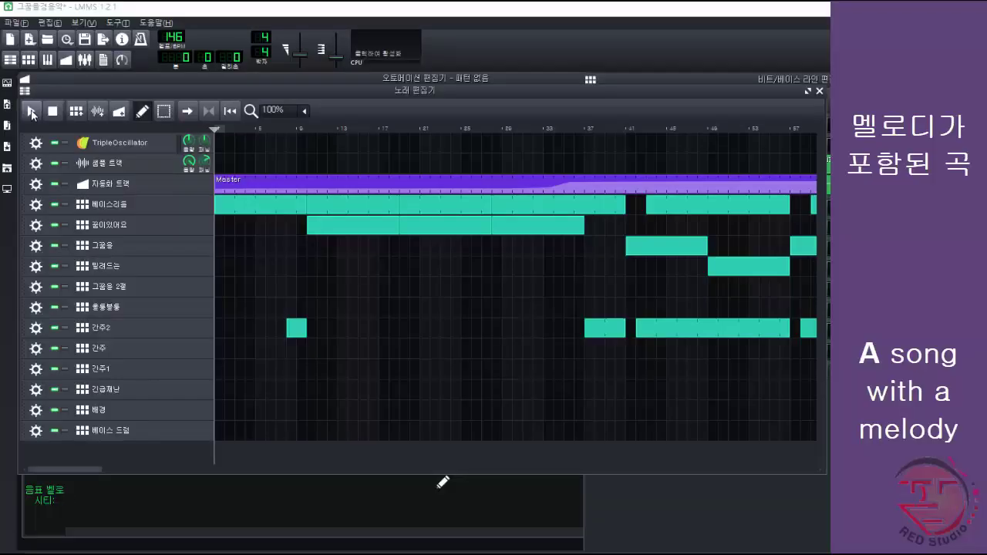
Step: Play the song with its melody from start to end, and play the melodyless version the same way
click(32, 113)
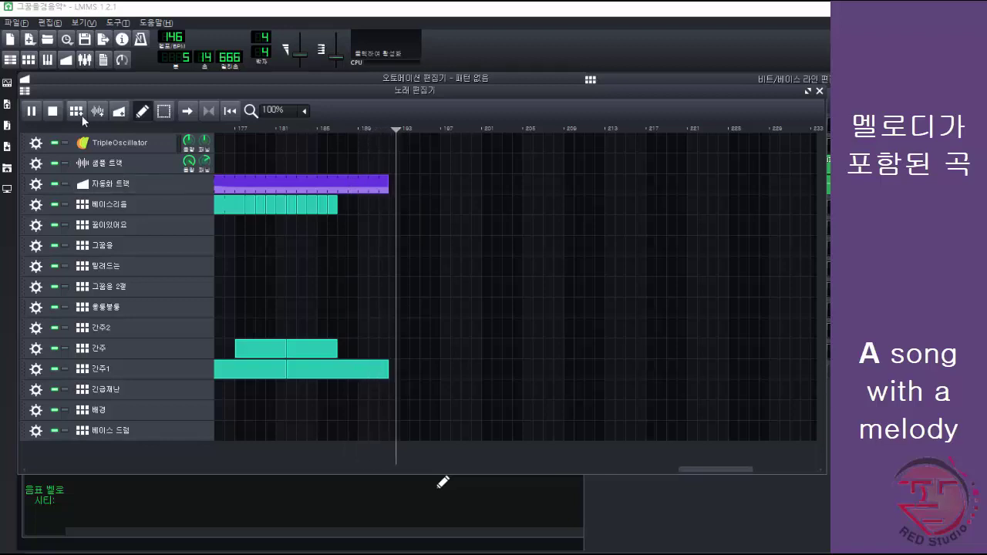
click(52, 114)
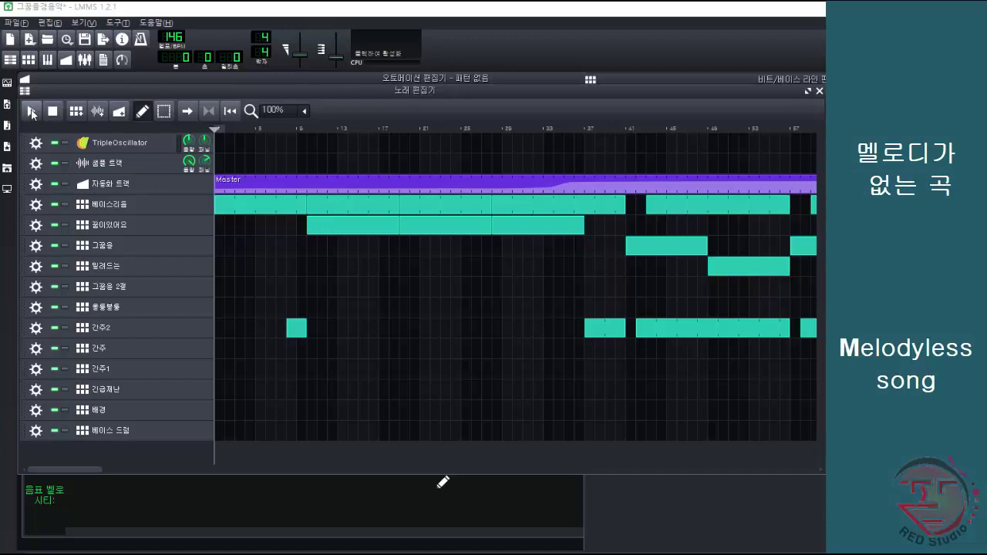
click(32, 113)
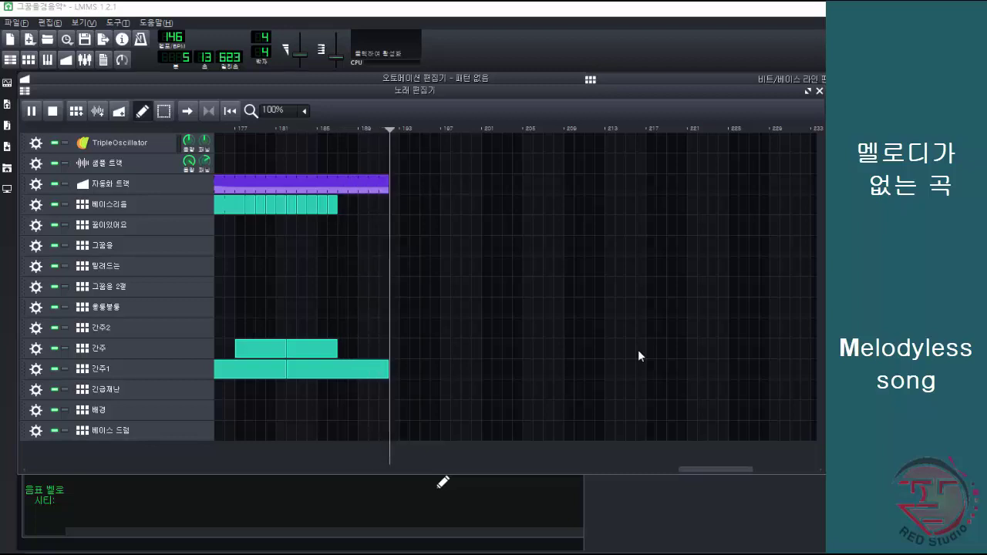
click(52, 111)
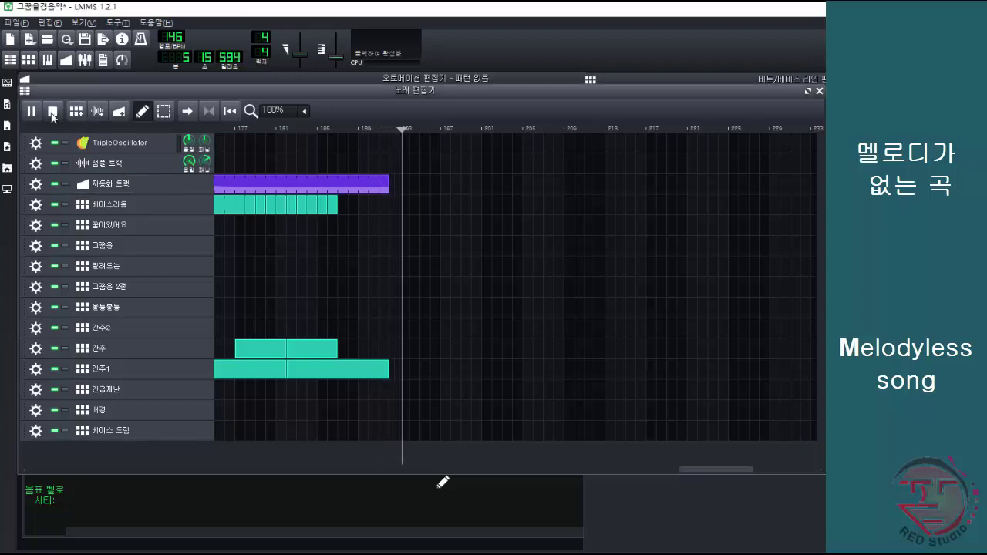